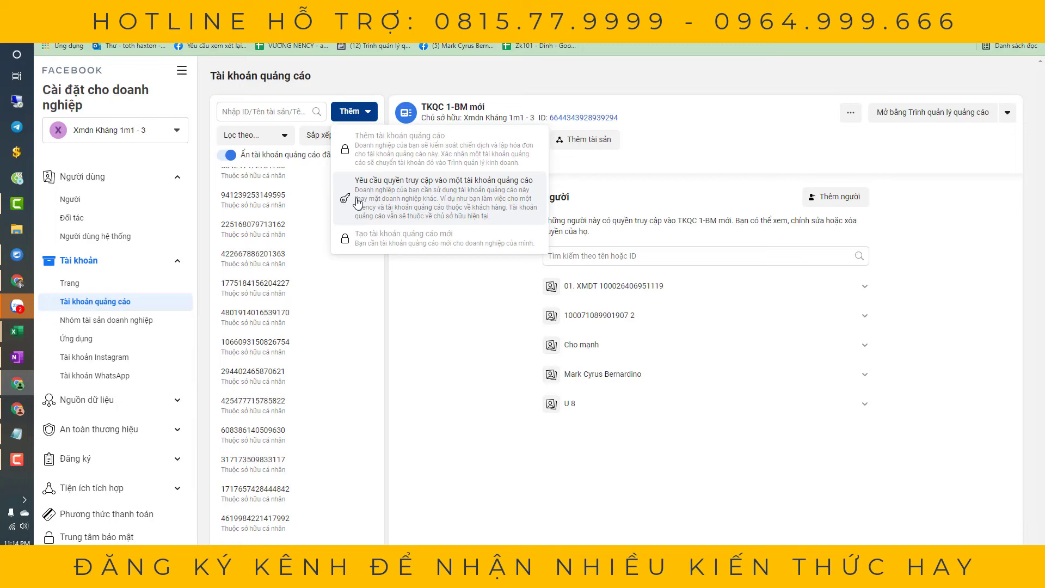
Step: Close the add-account options in the business's ad account list and open its Account Quality page separately
{"action": "left_click", "coordinate": [280, 231]}
{"action": "scroll", "coordinate": [291, 272], "scroll_direction": "up", "scroll_amount": 4}
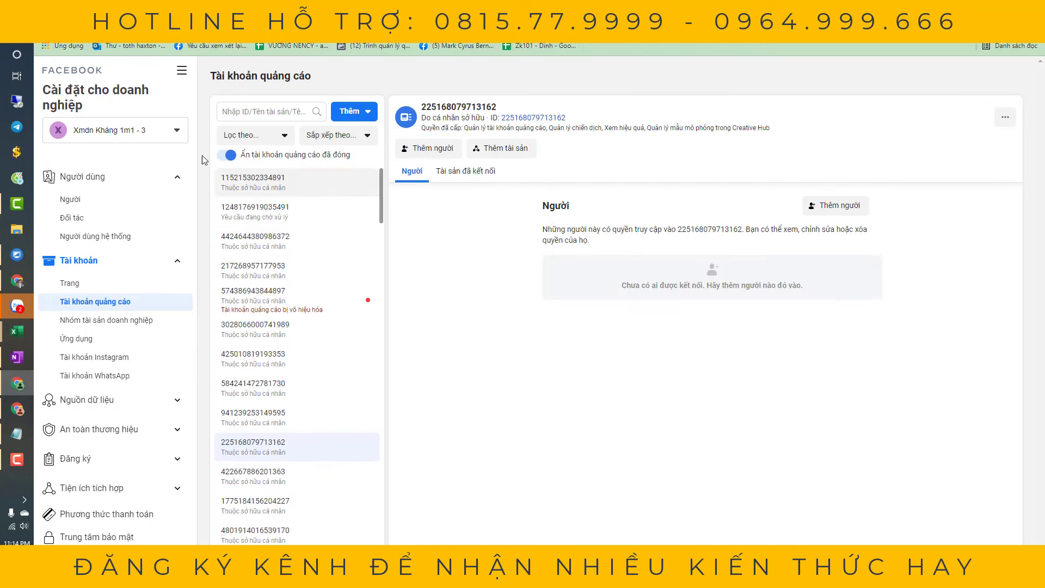
{"action": "left_click", "coordinate": [182, 70]}
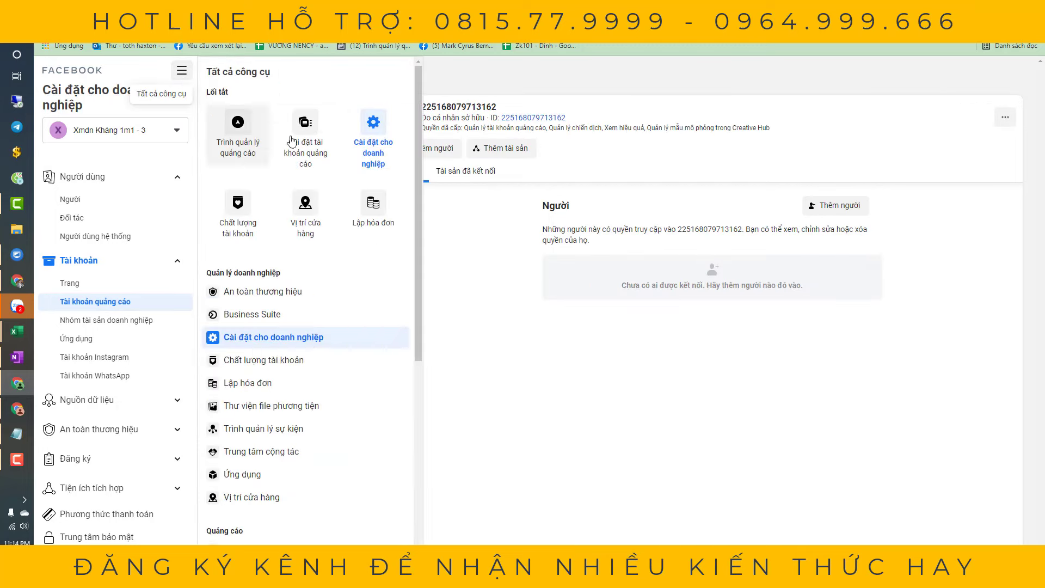
{"action": "right_click", "coordinate": [234, 205]}
{"action": "left_click", "coordinate": [245, 223]}
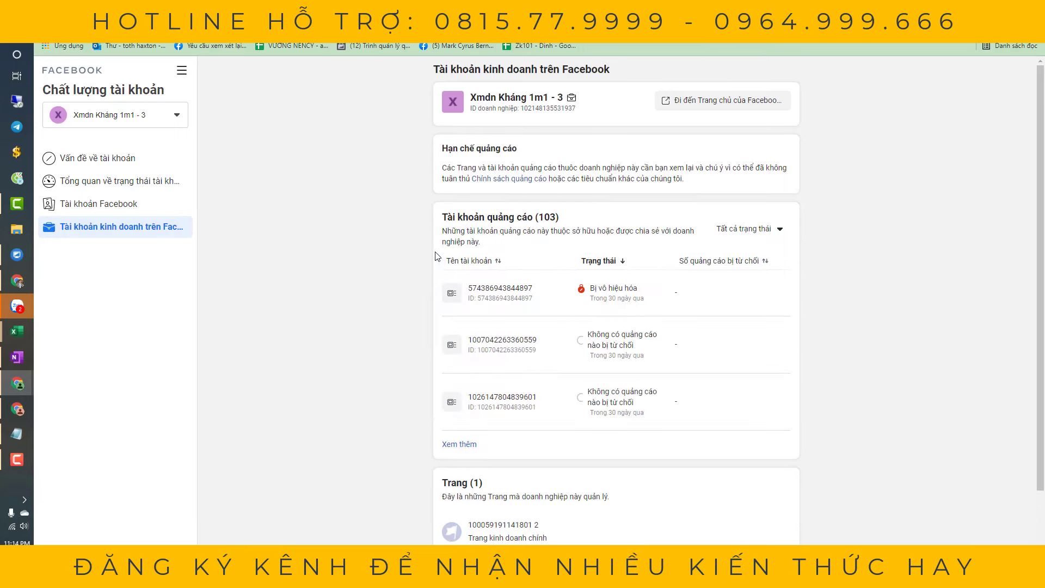
Step: Examine the ad account total, account statuses, pages and data sources listed for the business in Account Quality
{"action": "triple_click", "coordinate": [502, 218]}
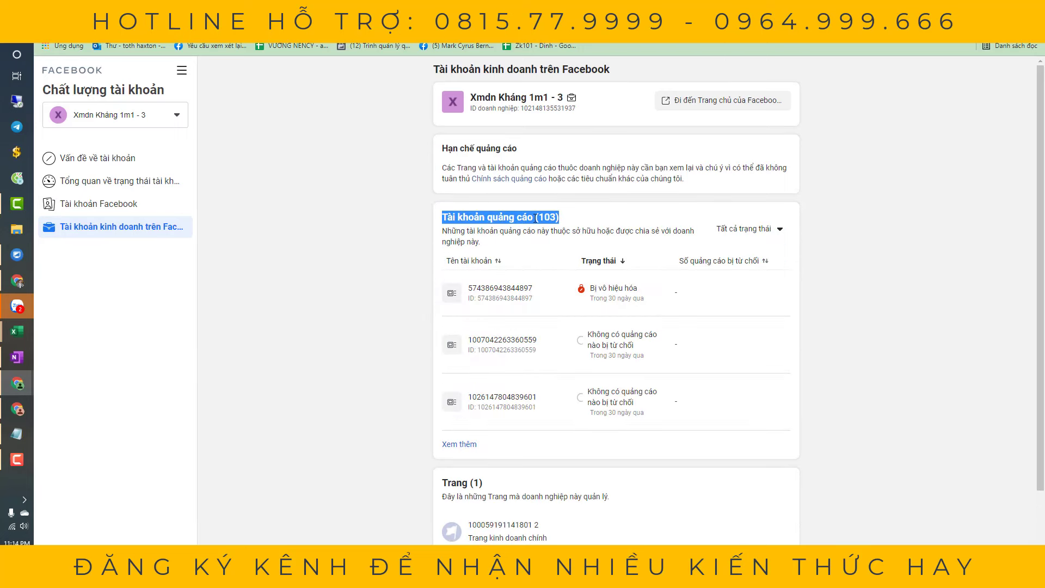
{"action": "left_click", "coordinate": [592, 227]}
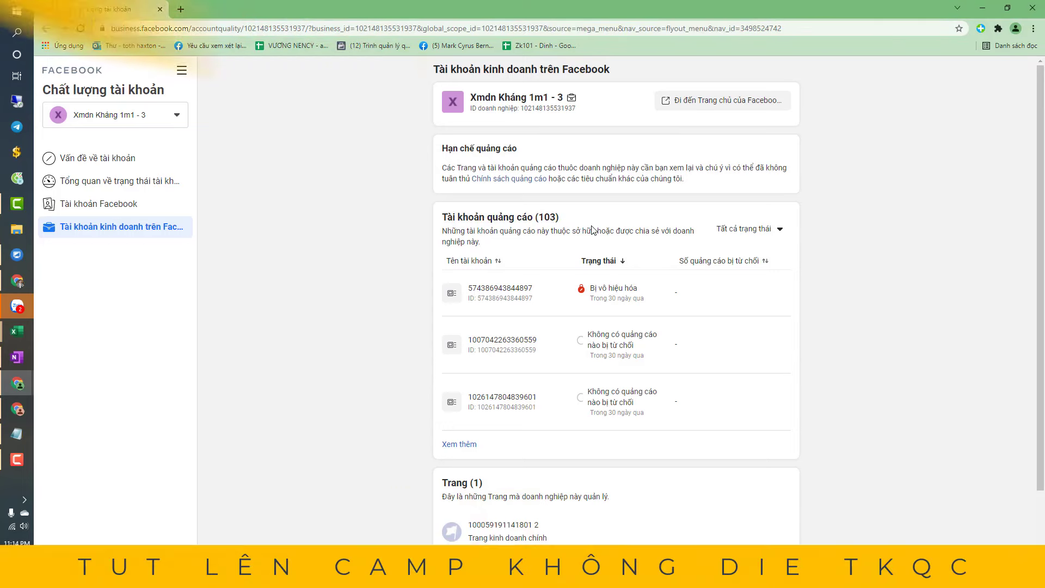
{"action": "scroll", "coordinate": [562, 364], "scroll_direction": "down", "scroll_amount": 2}
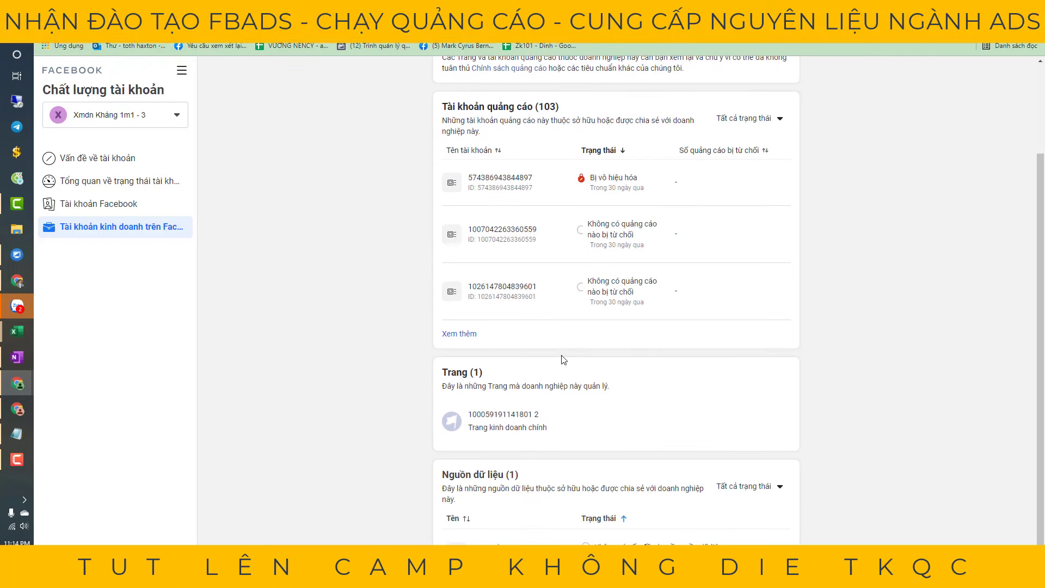
{"action": "scroll", "coordinate": [563, 359], "scroll_direction": "up", "scroll_amount": 2}
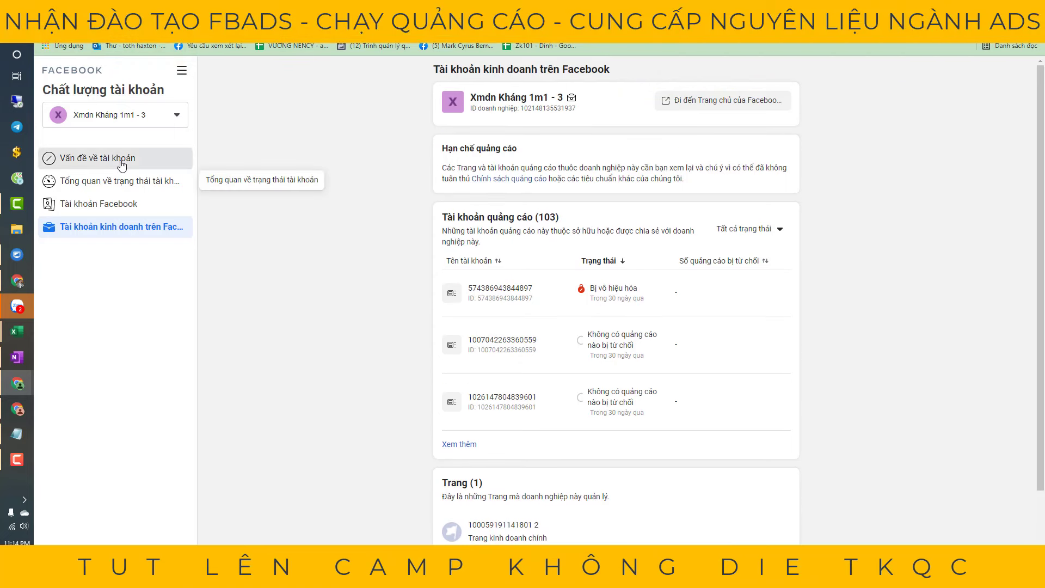
Step: Open the account issues overview in Account Quality, start past its introduction and examine the resolved issues
{"action": "left_click", "coordinate": [57, 158]}
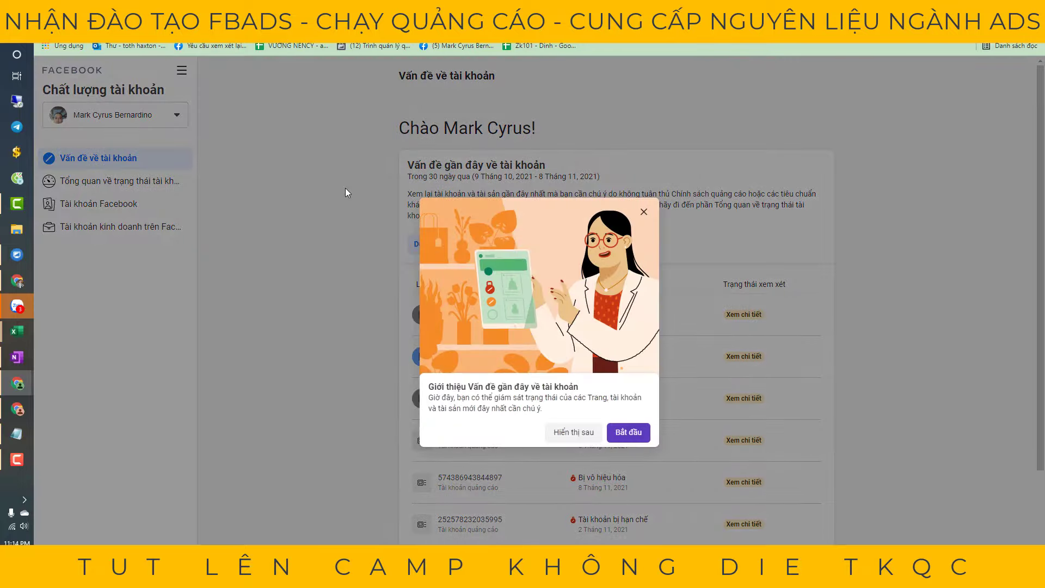
{"action": "left_click", "coordinate": [610, 435]}
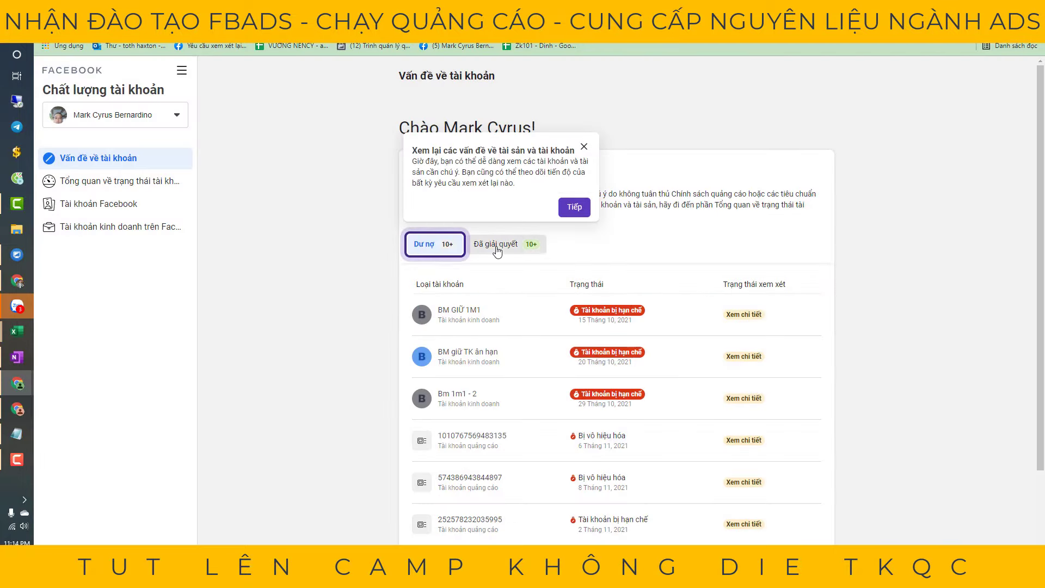
{"action": "left_click", "coordinate": [497, 246]}
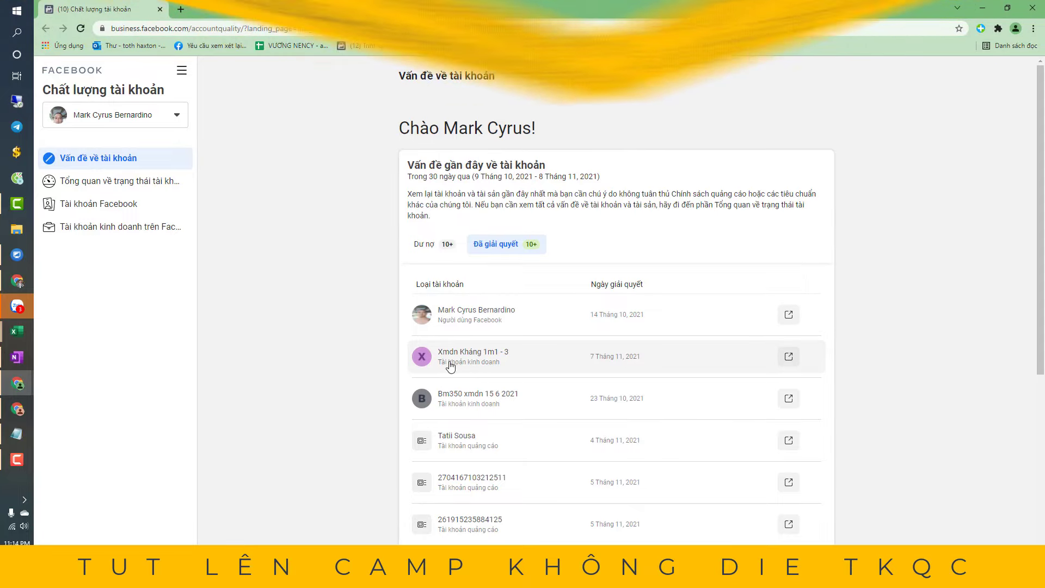
{"action": "scroll", "coordinate": [490, 370], "scroll_direction": "down", "scroll_amount": 1}
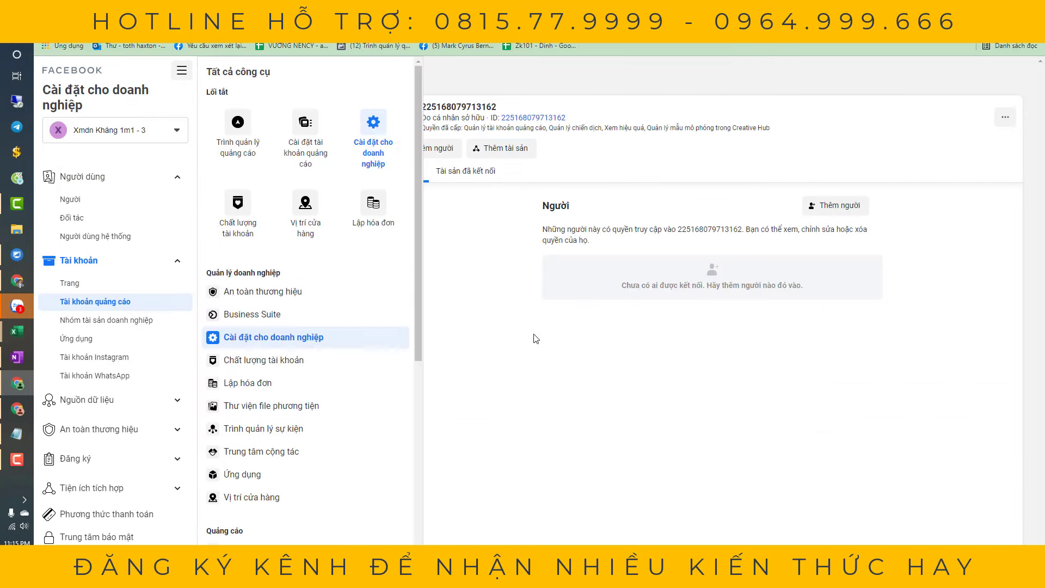
Step: Return to the business settings and open the ad account TKQC 1-BM mới in Ads Manager
{"action": "left_click", "coordinate": [535, 339]}
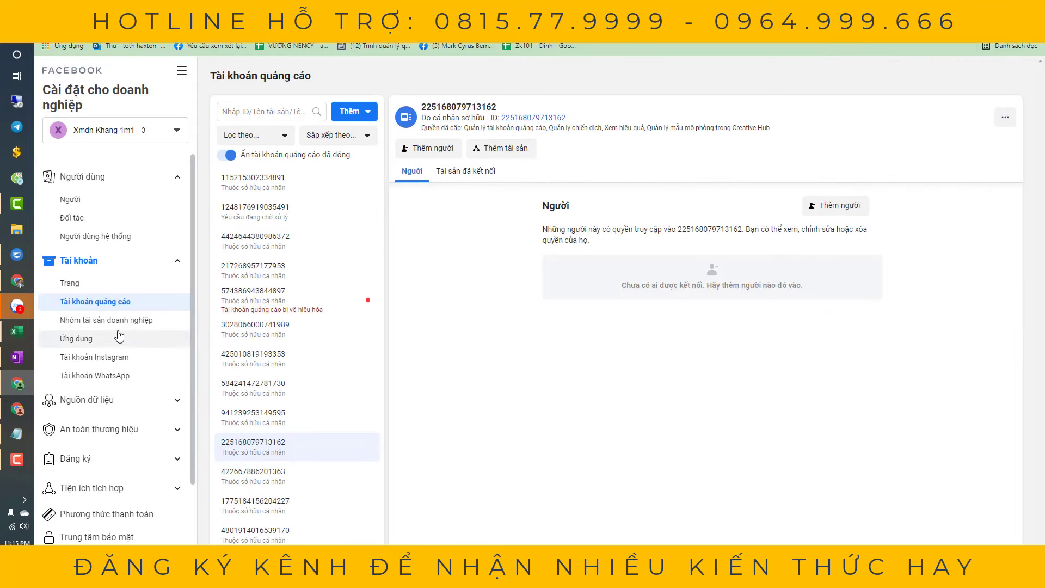
{"action": "scroll", "coordinate": [294, 490], "scroll_direction": "down", "scroll_amount": 10}
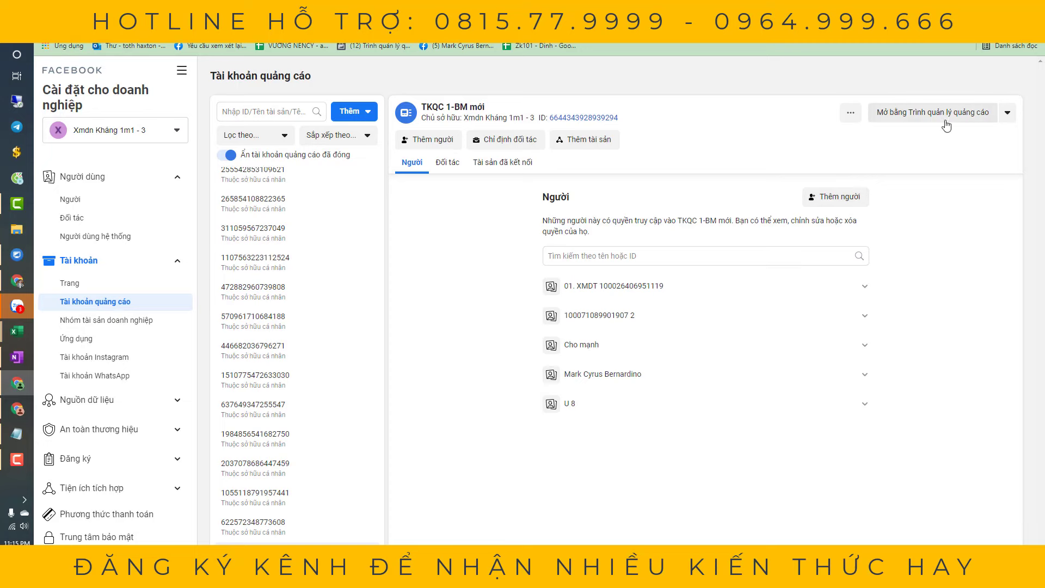
{"action": "left_click", "coordinate": [944, 126]}
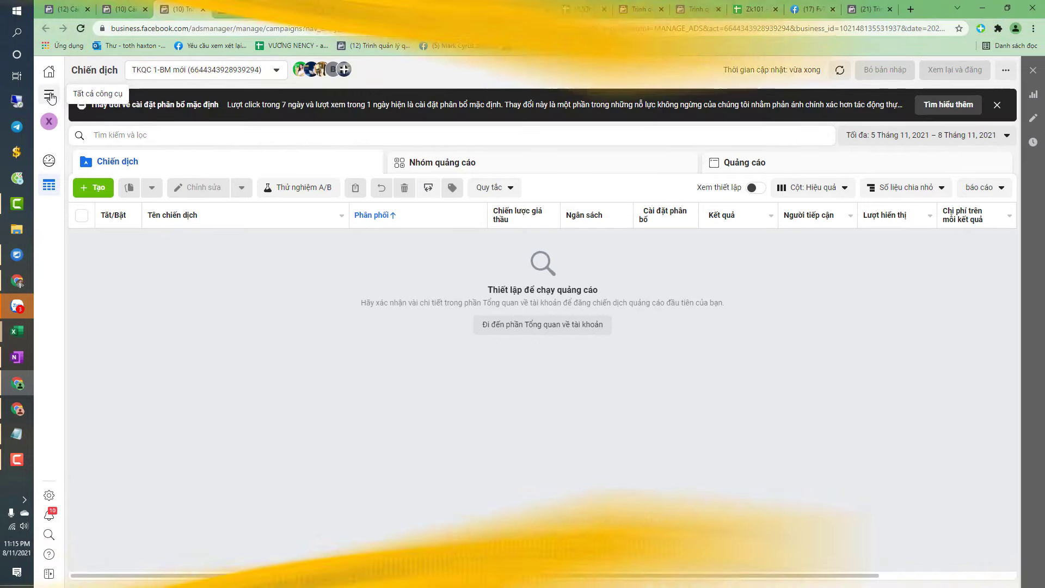
Step: Check the ad account settings and payment settings of TKQC 1-BM mới separately, and return to its empty campaign list
{"action": "left_click", "coordinate": [49, 95]}
{"action": "right_click", "coordinate": [169, 142]}
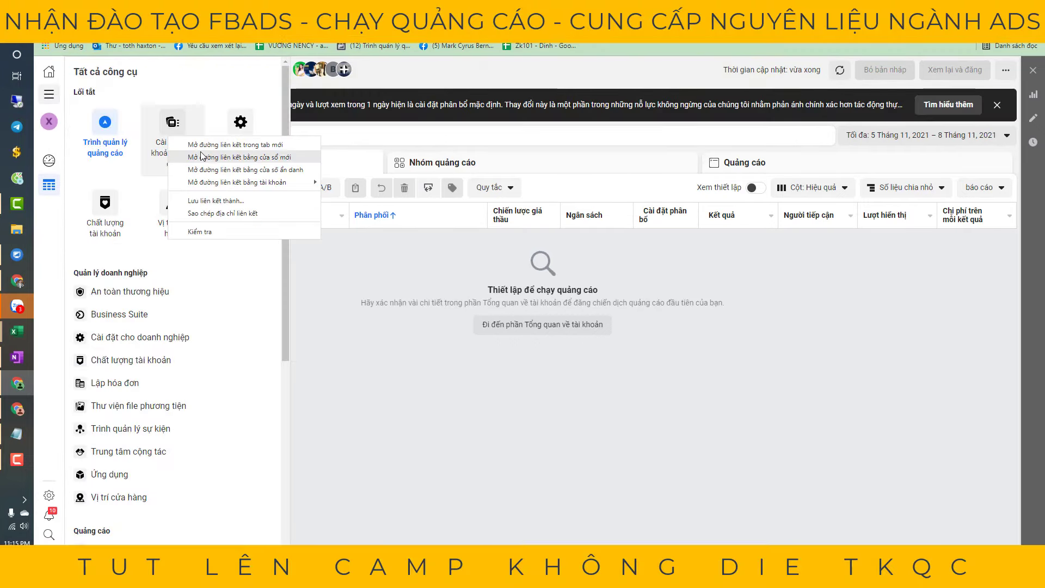
{"action": "left_click", "coordinate": [201, 156]}
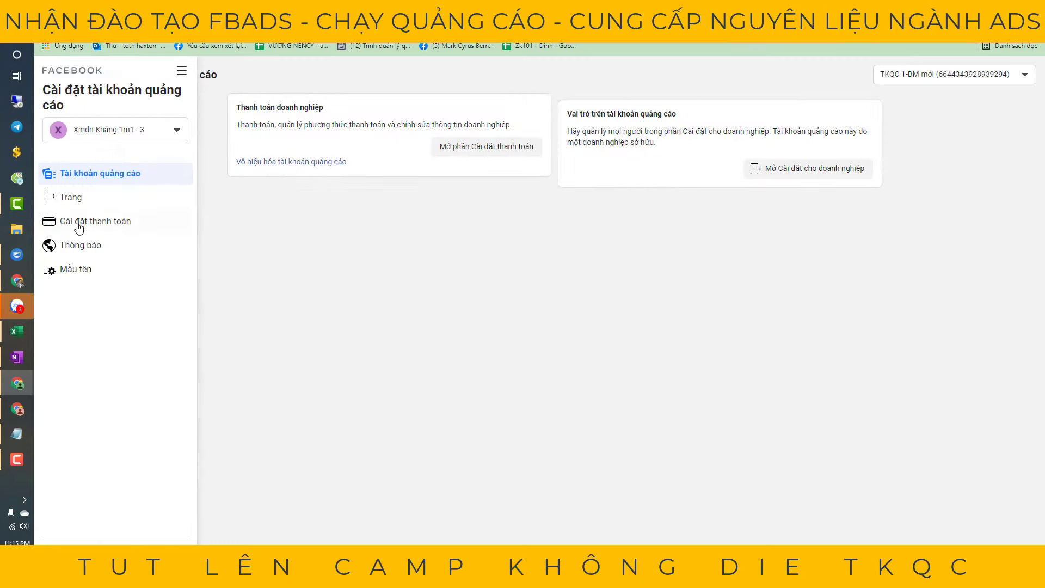
{"action": "left_click", "coordinate": [54, 216]}
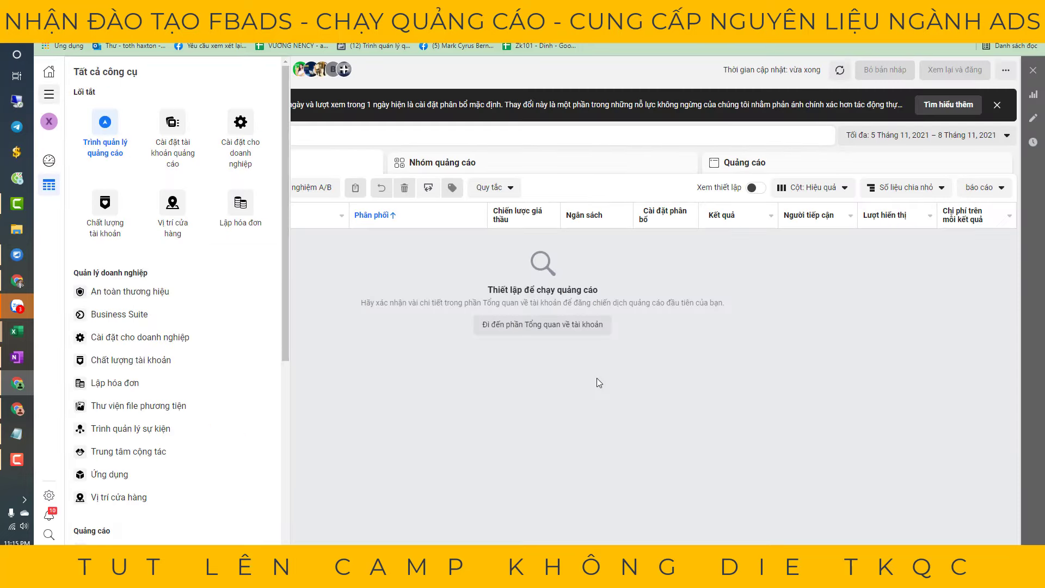
{"action": "left_click", "coordinate": [595, 377]}
Step: Switch to the Excel workbook export_20211108_2311, check its campaign data back to the first column, and return to Ads Manager
{"action": "mouse_move", "coordinate": [28, 334]}
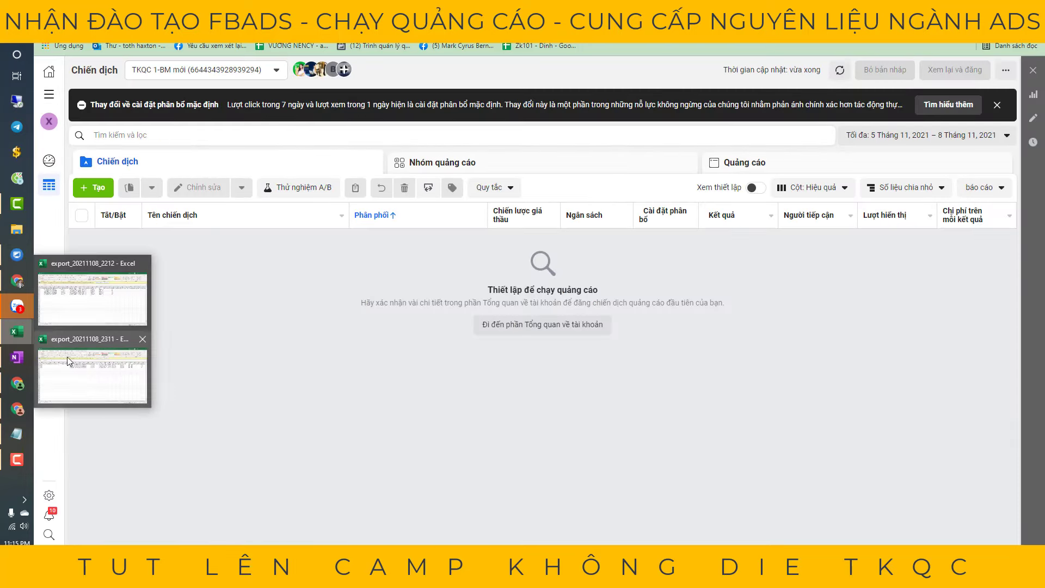
{"action": "left_click", "coordinate": [79, 367]}
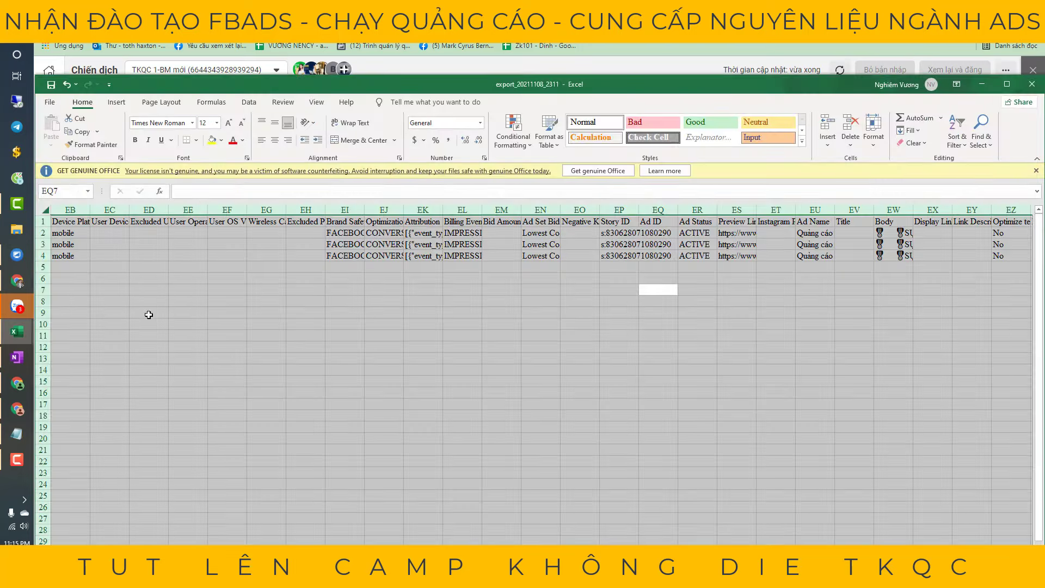
{"action": "scroll", "coordinate": [539, 375], "scroll_direction": "left", "scroll_amount": 20}
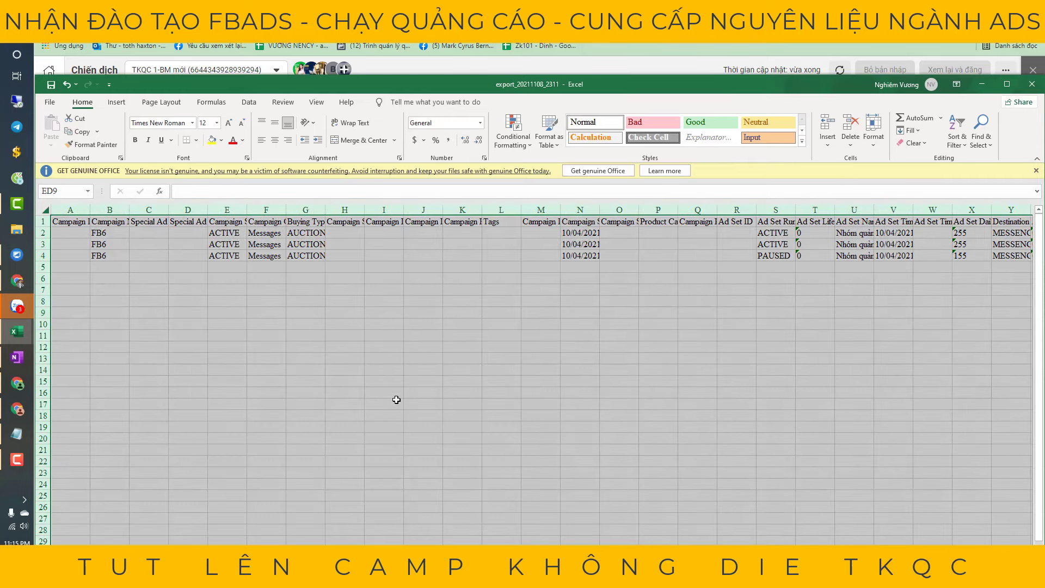
{"action": "left_click", "coordinate": [397, 63]}
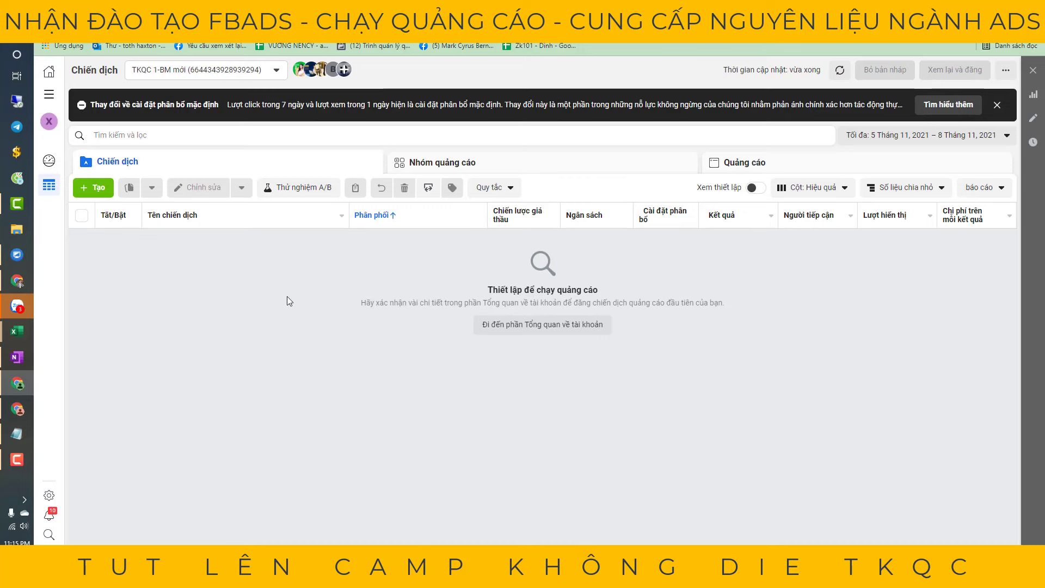
Step: Import the exported campaign data into TKQC 1-BM mới by pasting it as text, and close the import report
{"action": "left_click", "coordinate": [428, 187]}
{"action": "left_click", "coordinate": [470, 320]}
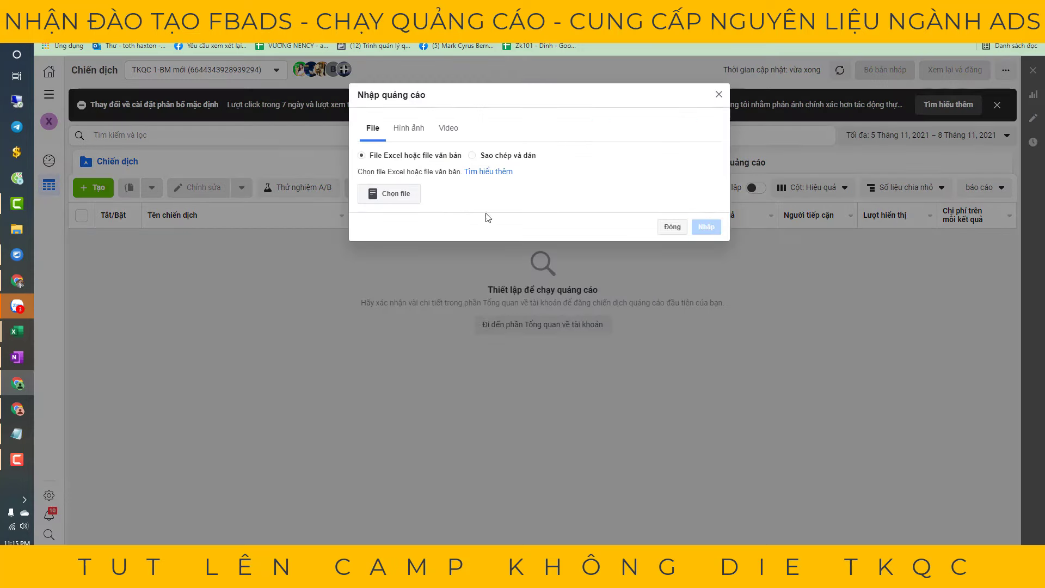
{"action": "left_click", "coordinate": [471, 156]}
{"action": "key", "text": "ctrl+v"}
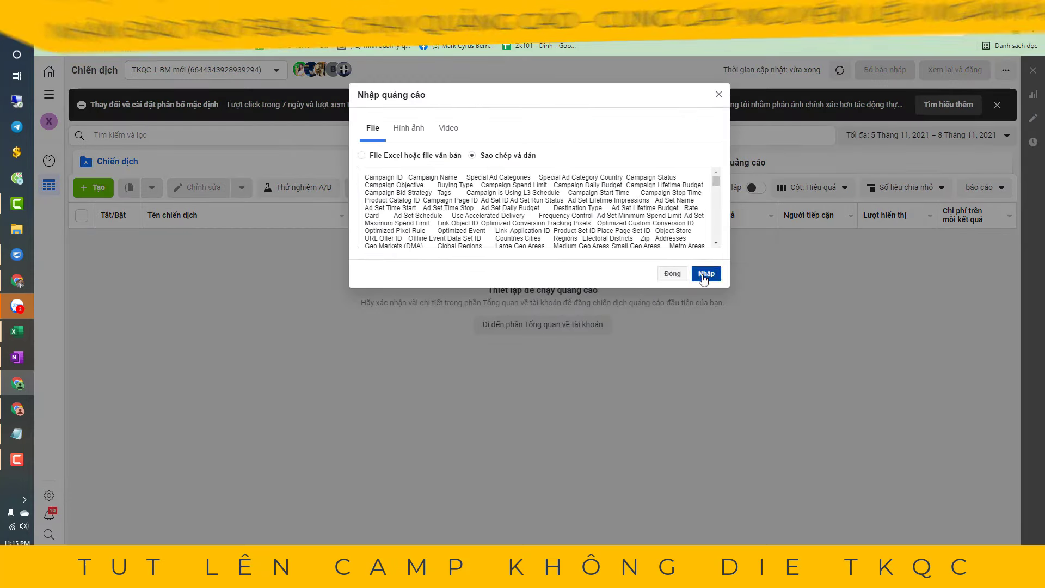
{"action": "left_click", "coordinate": [706, 273]}
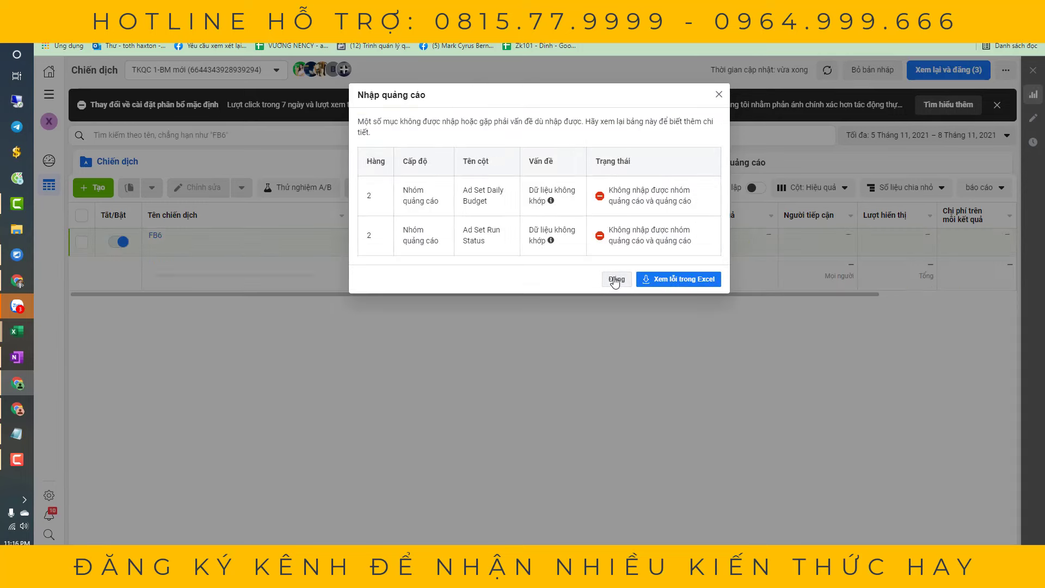
{"action": "left_click", "coordinate": [615, 277]}
Step: Duplicate the ad set Nhóm quảng cáo mới into its original campaign FB6 with 2 copies, and close the bulk name editor
{"action": "left_click", "coordinate": [228, 246]}
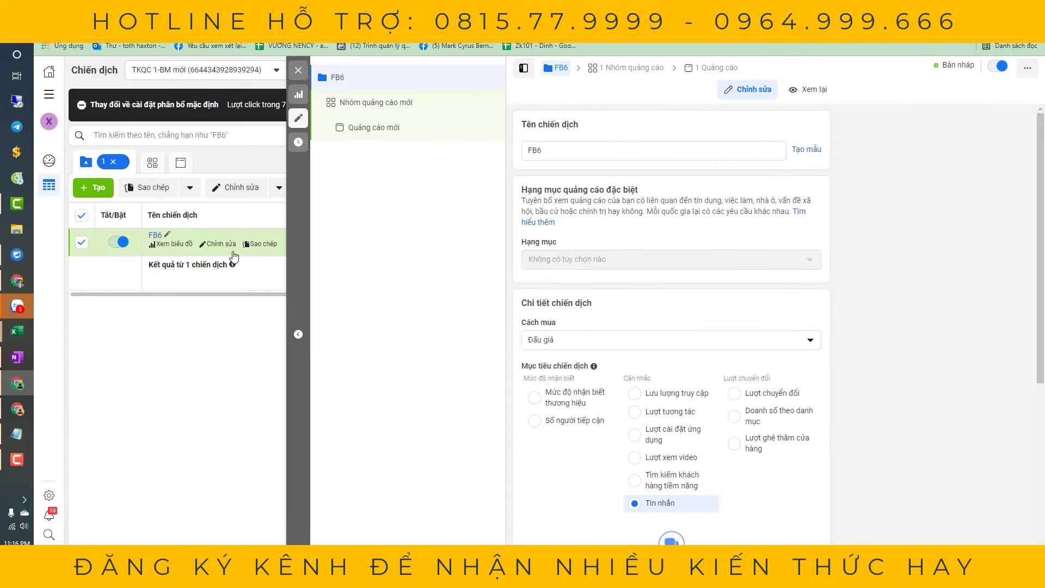
{"action": "left_click", "coordinate": [381, 104]}
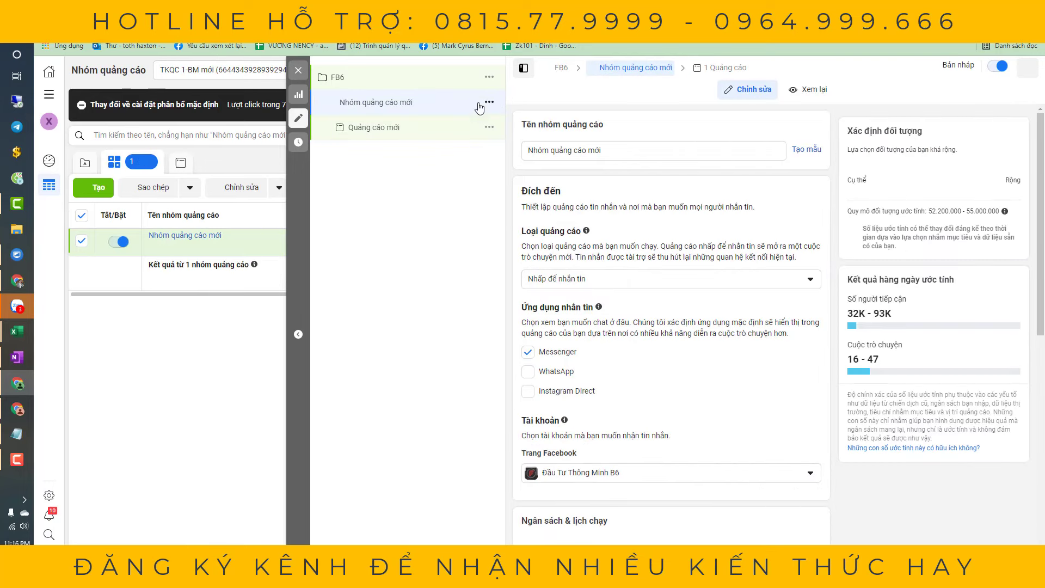
{"action": "left_click", "coordinate": [489, 102]}
{"action": "left_click", "coordinate": [546, 173]}
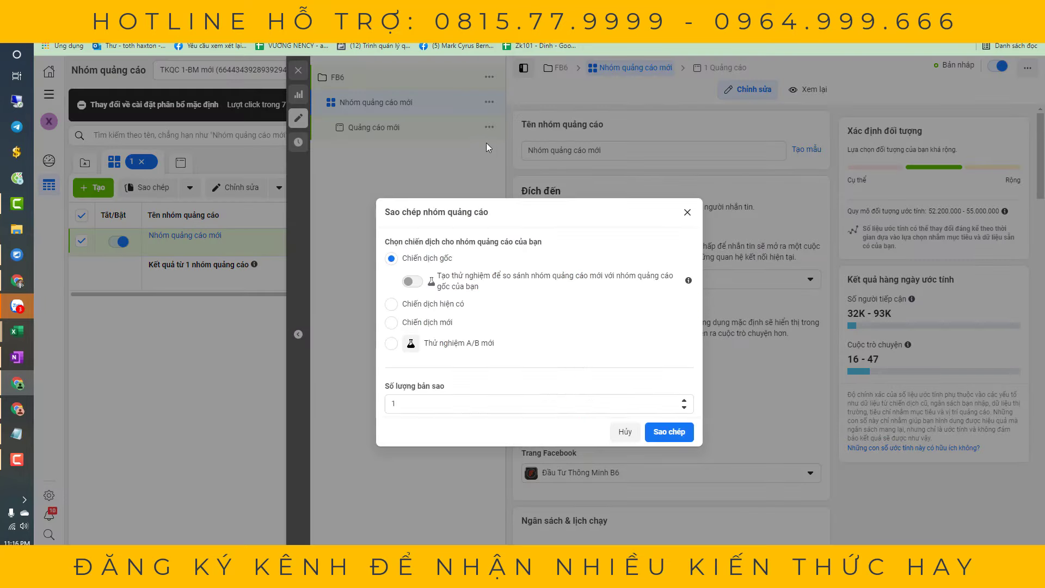
{"action": "left_click", "coordinate": [685, 406]}
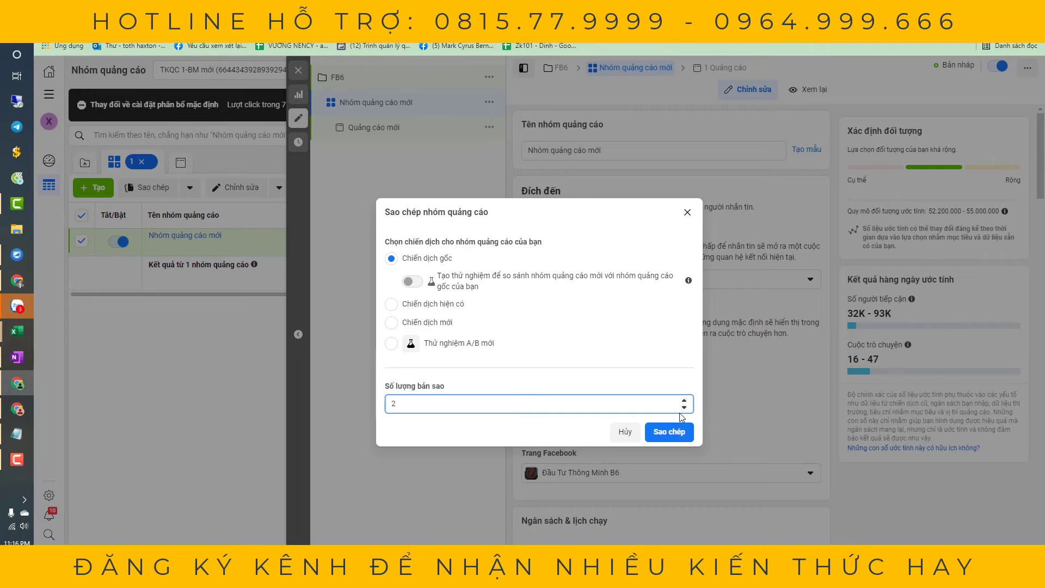
{"action": "left_click", "coordinate": [669, 434]}
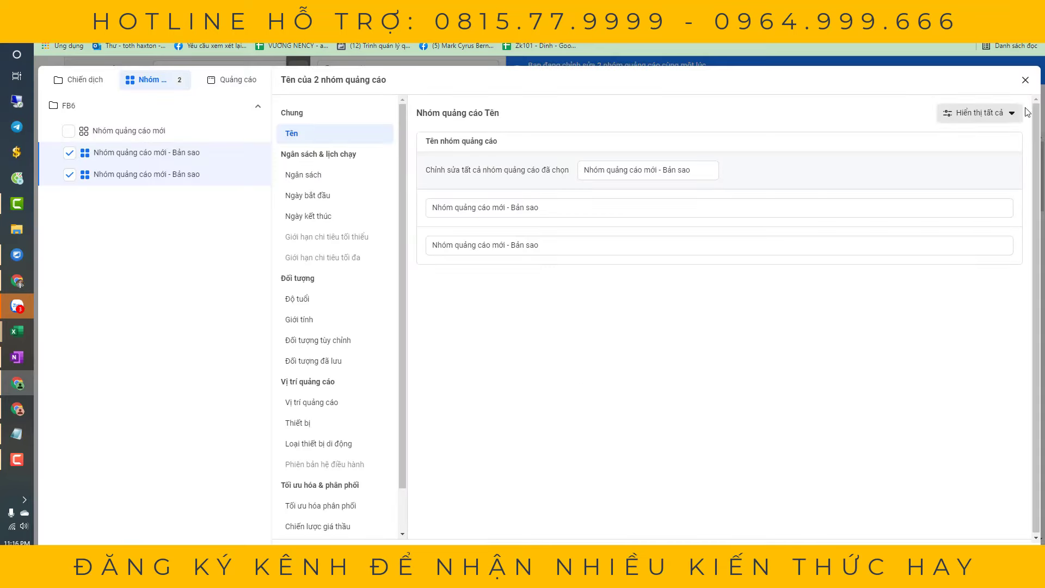
{"action": "left_click", "coordinate": [1024, 80]}
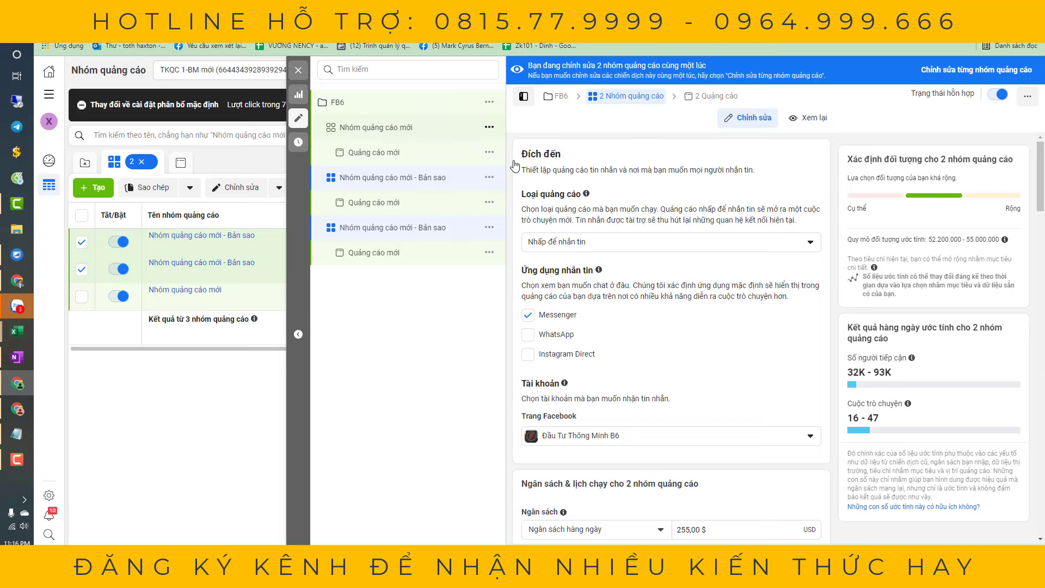
Step: Select all three ads in FB6 together with the ad preview turned on, and return to the original ad set's ad
{"action": "left_click", "coordinate": [468, 128]}
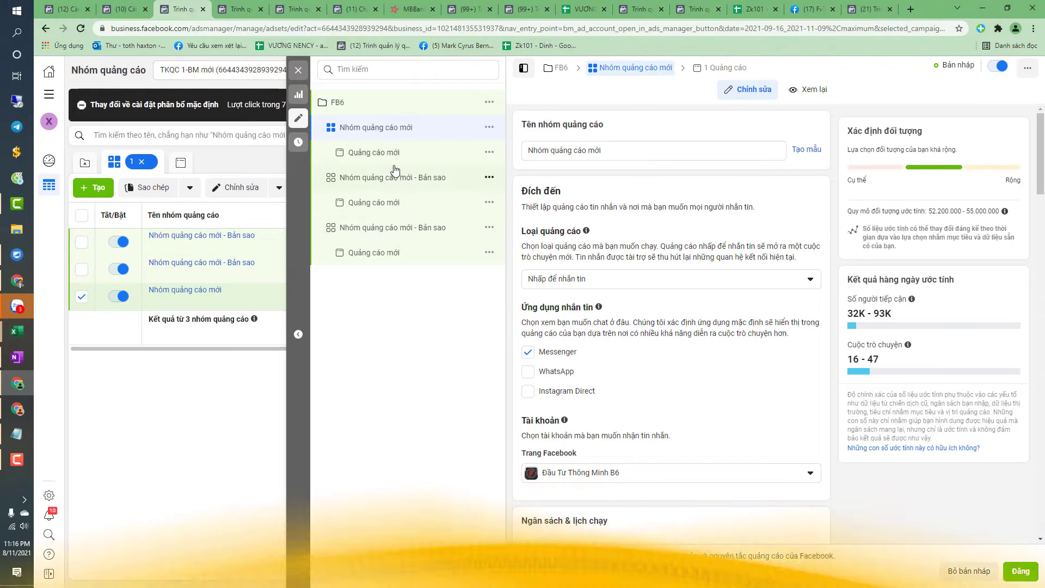
{"action": "left_click", "coordinate": [392, 155]}
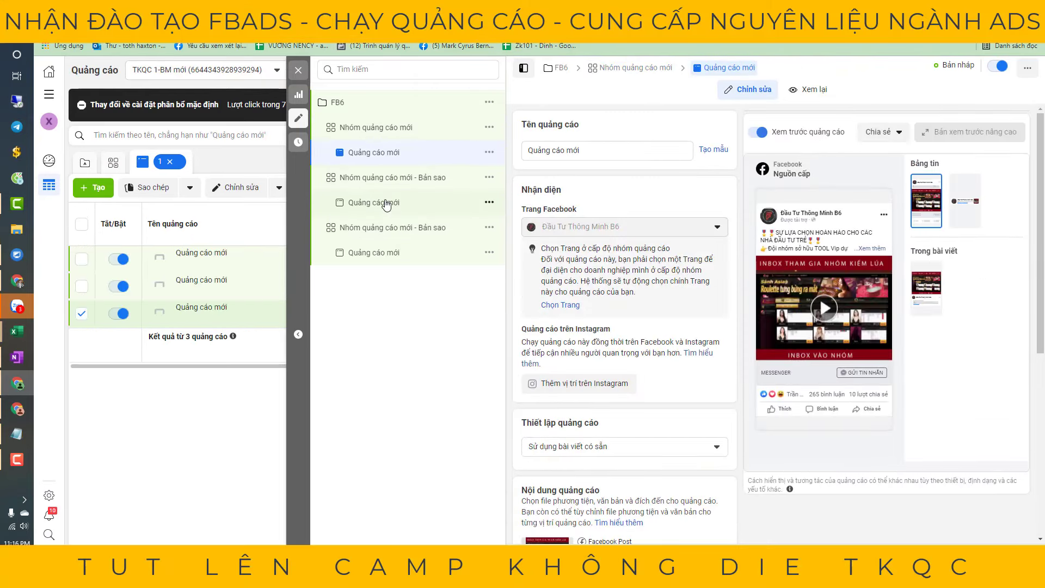
{"action": "left_click", "coordinate": [386, 204], "text": "ctrl"}
{"action": "left_click", "coordinate": [383, 255], "text": "ctrl"}
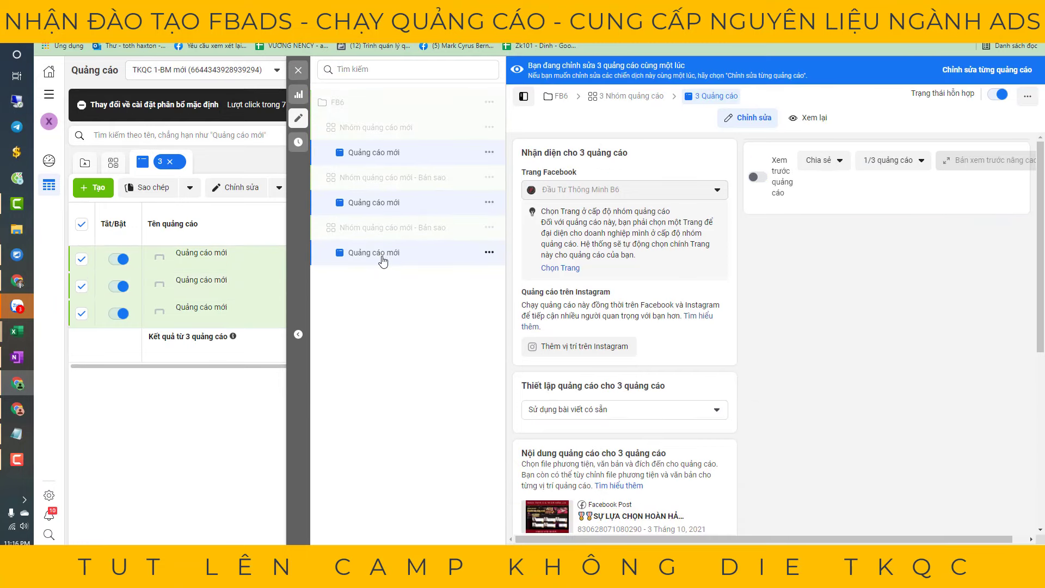
{"action": "left_click", "coordinate": [750, 183]}
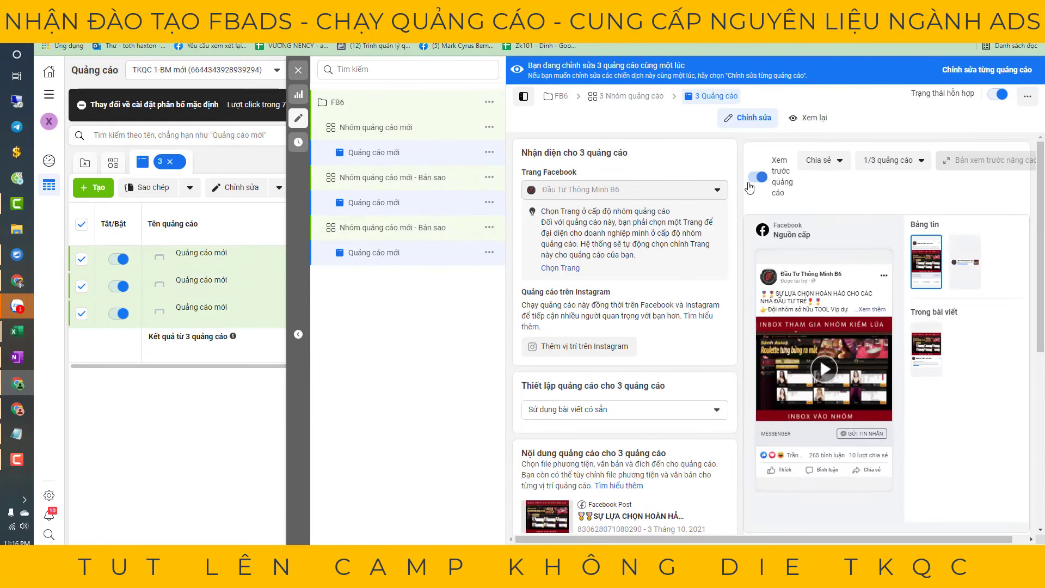
{"action": "left_click", "coordinate": [393, 162]}
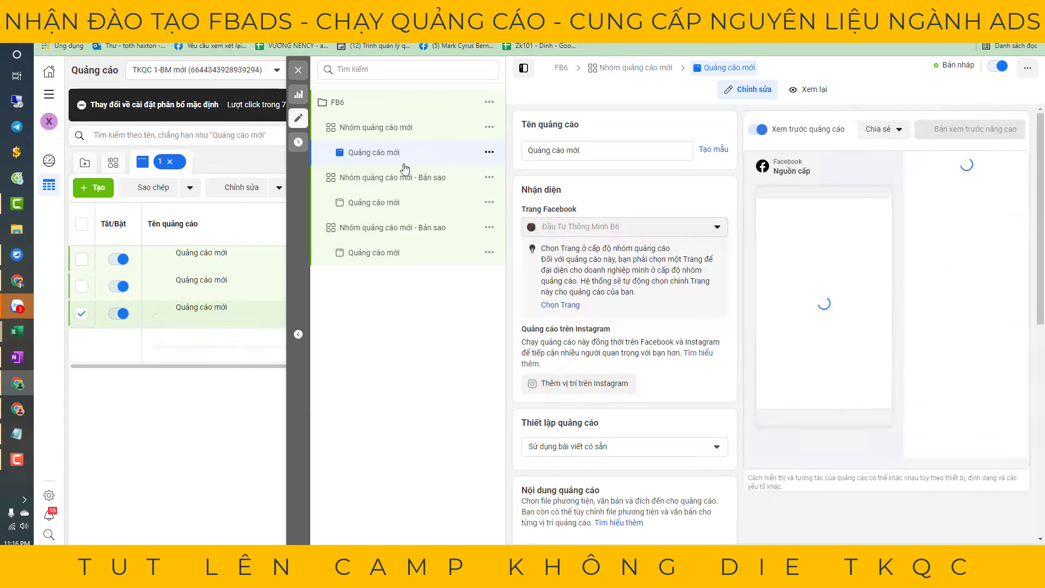
Step: Duplicate the FB6 campaign together with its ad sets and ads, and close the editing pane
{"action": "scroll", "coordinate": [565, 512], "scroll_direction": "down", "scroll_amount": 3}
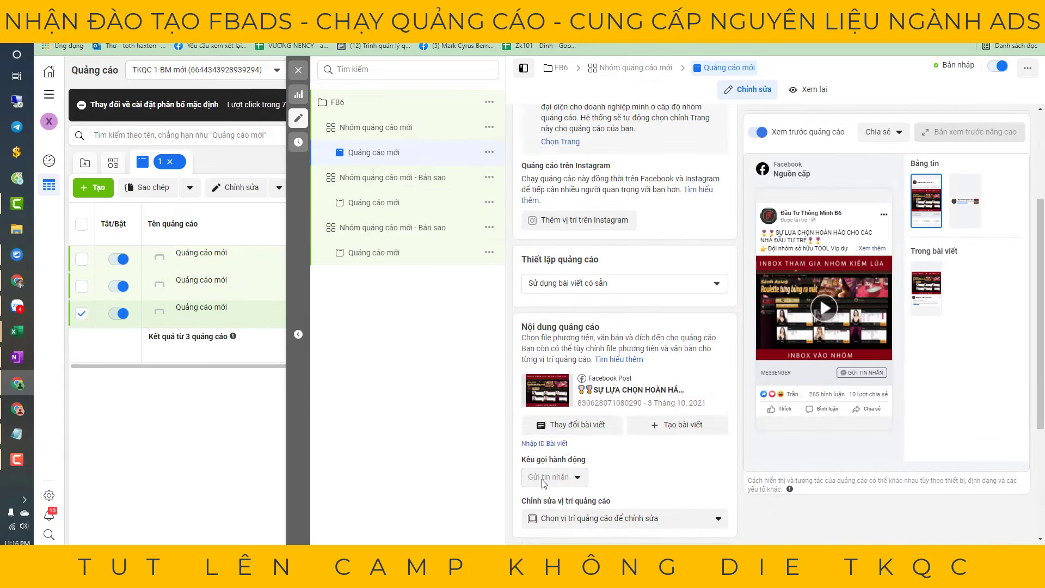
{"action": "left_click", "coordinate": [384, 105]}
{"action": "left_click", "coordinate": [489, 102]}
{"action": "left_click", "coordinate": [540, 140]}
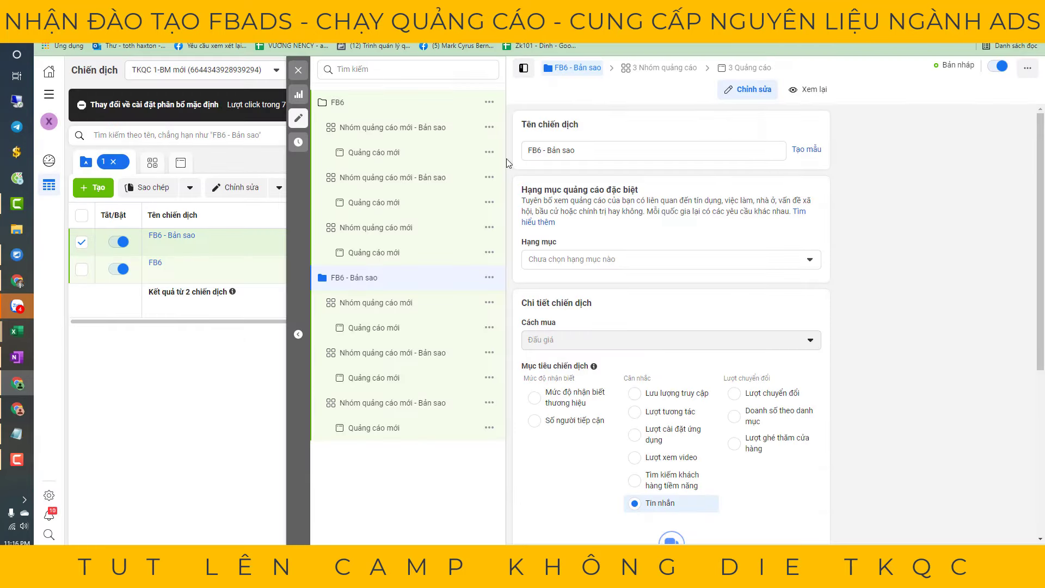
{"action": "left_click", "coordinate": [298, 334]}
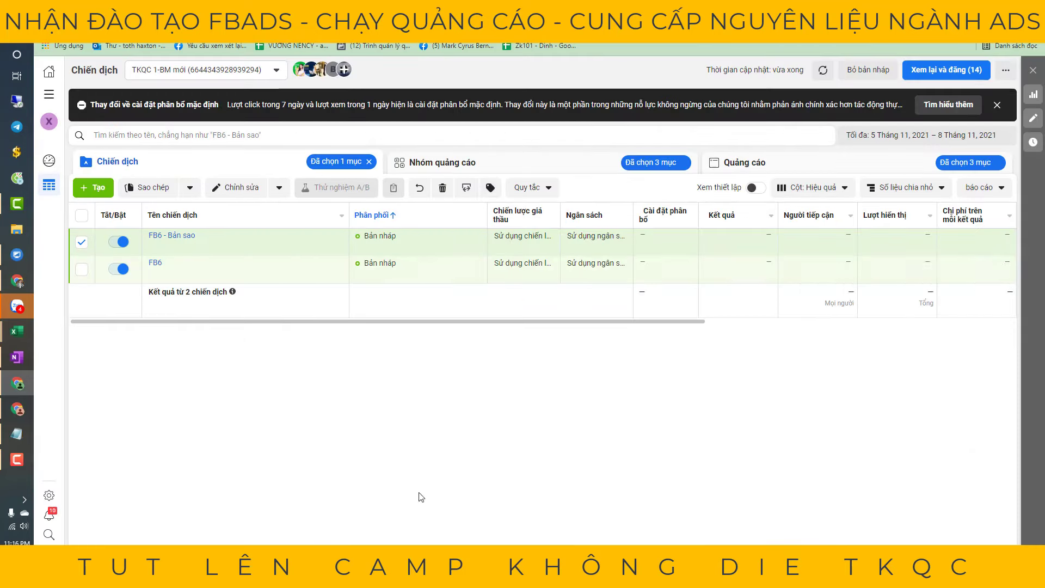
Step: Check the ad sets and ads under both campaigns, clear the campaign and ad set selections, and return to the campaign list
{"action": "left_click", "coordinate": [81, 217]}
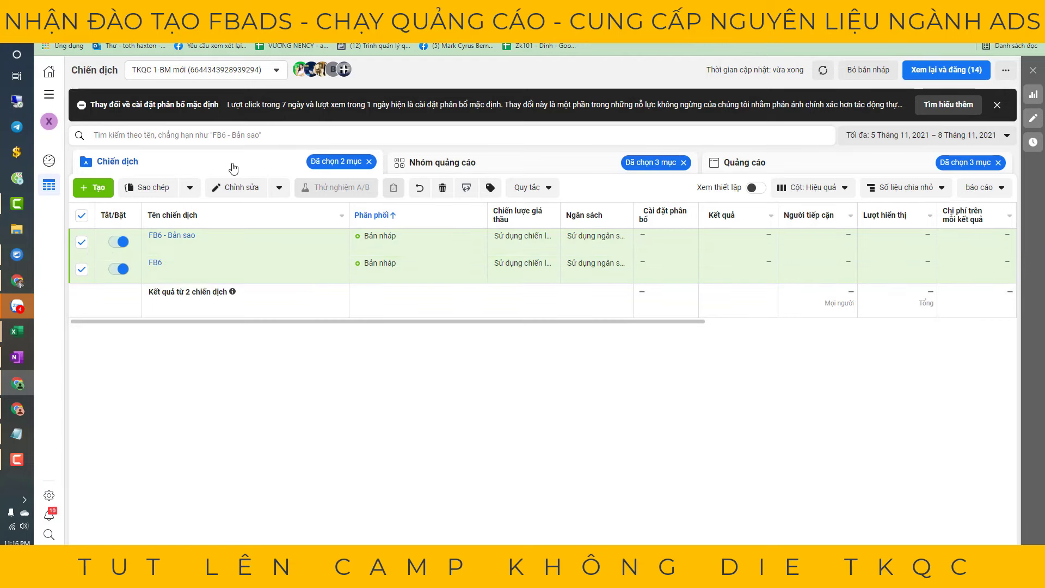
{"action": "left_click", "coordinate": [526, 162]}
{"action": "left_click", "coordinate": [876, 169]}
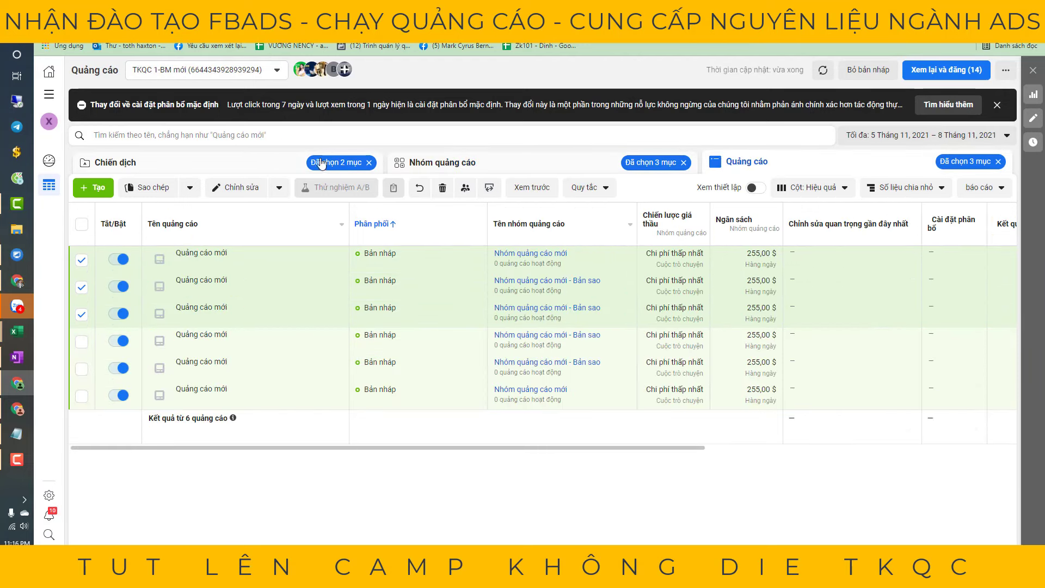
{"action": "left_click", "coordinate": [368, 163]}
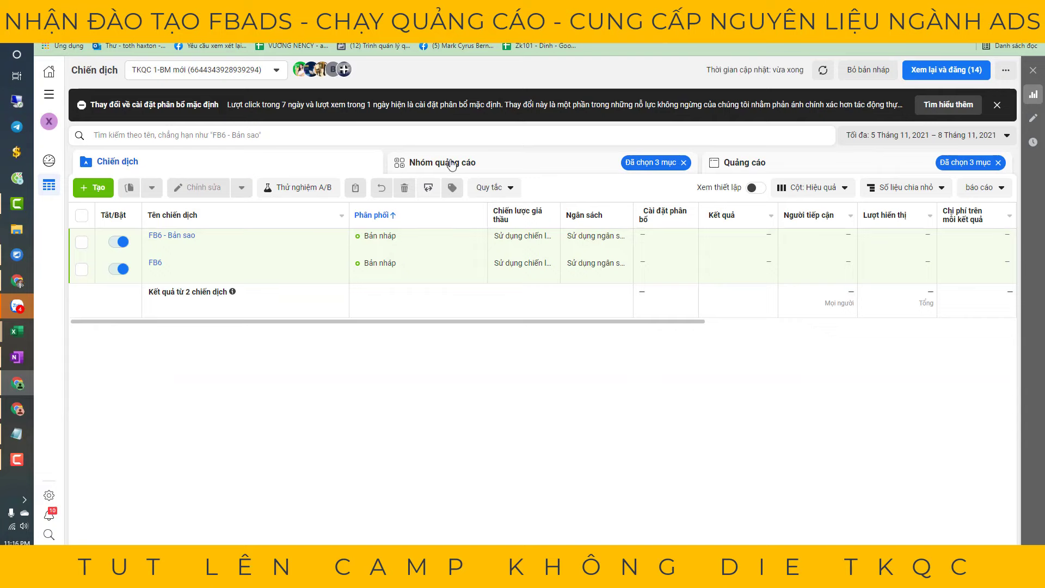
{"action": "left_click", "coordinate": [451, 163]}
{"action": "left_click", "coordinate": [683, 163]}
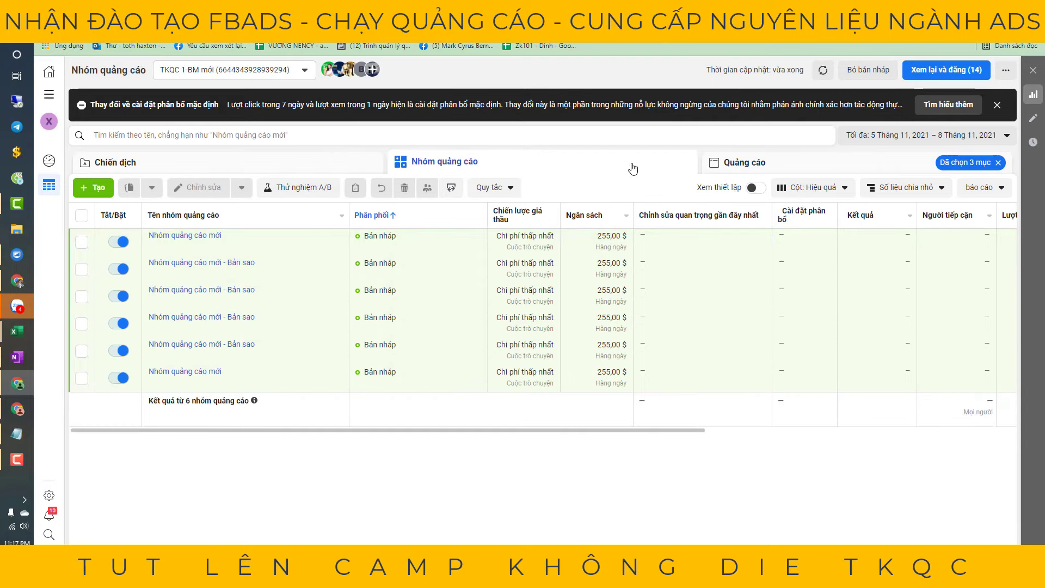
{"action": "left_click", "coordinate": [340, 163]}
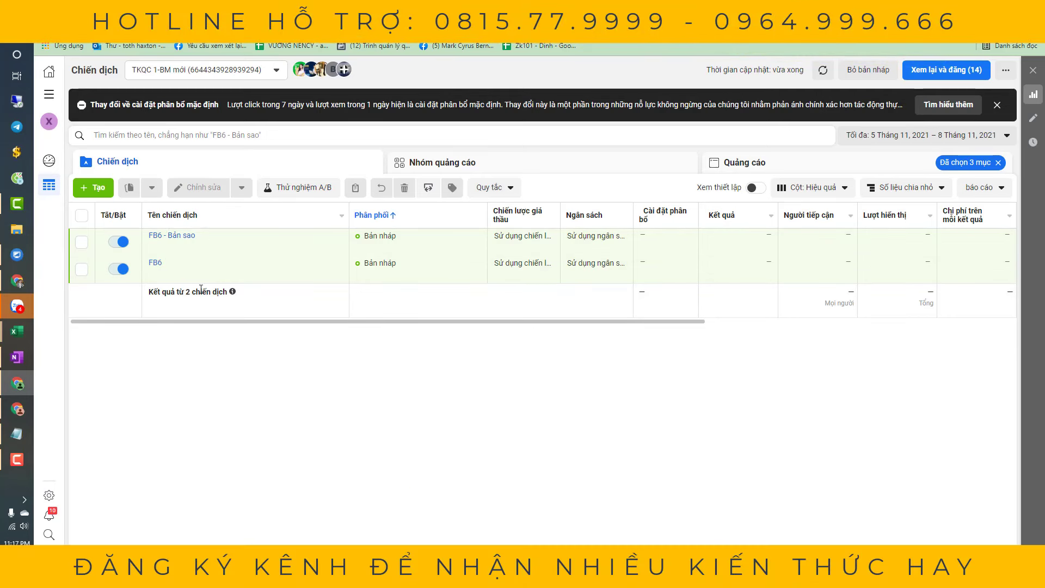
{"action": "mouse_move", "coordinate": [214, 282]}
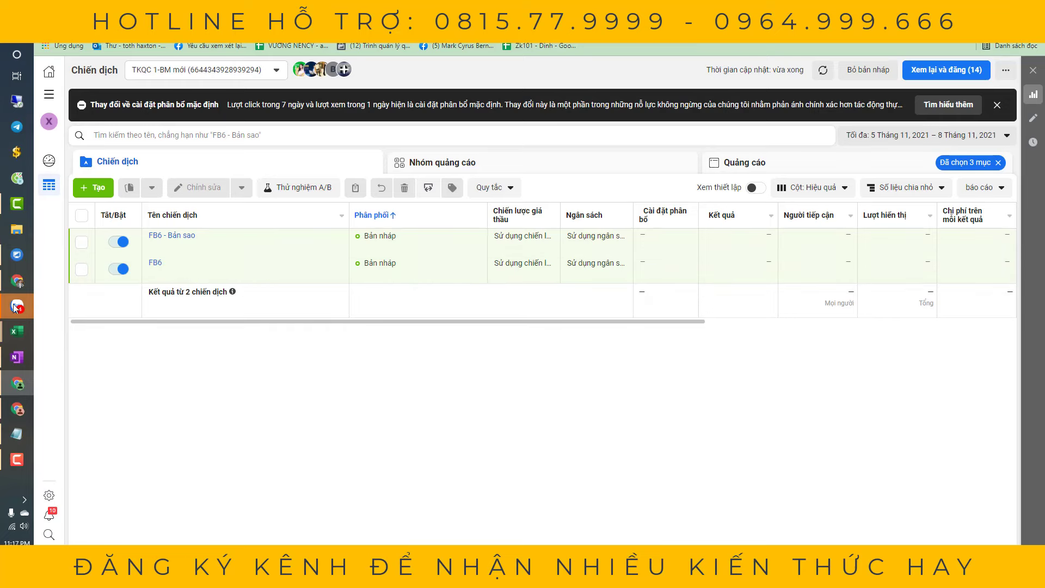
Step: Switch to the YouTube channel's video list, look over the earlier advertising tutorials, and return to Ads Manager
{"action": "left_click", "coordinate": [17, 281]}
{"action": "scroll", "coordinate": [535, 497], "scroll_direction": "down", "scroll_amount": 2}
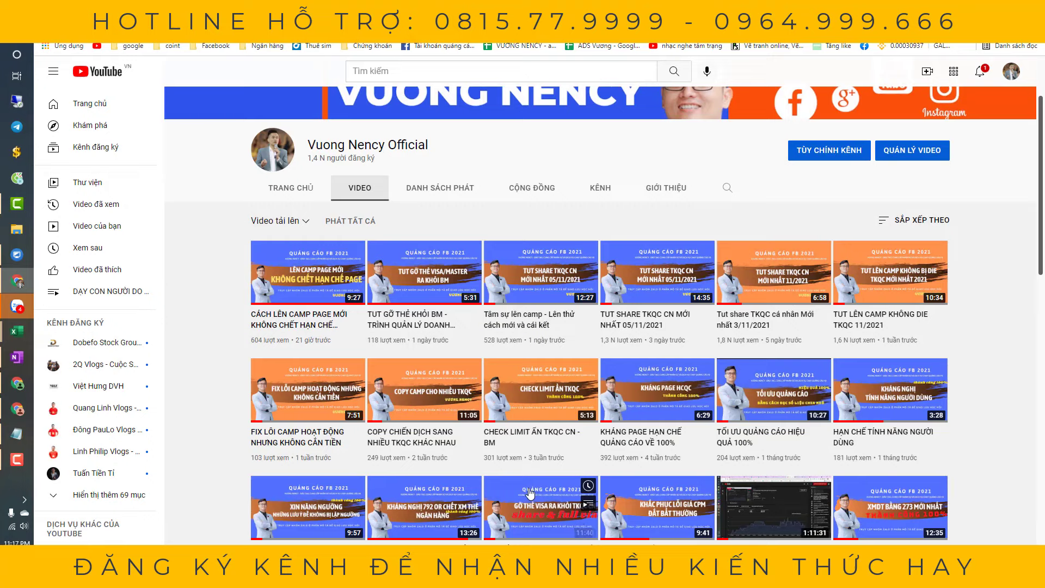
{"action": "scroll", "coordinate": [530, 492], "scroll_direction": "down", "scroll_amount": 1}
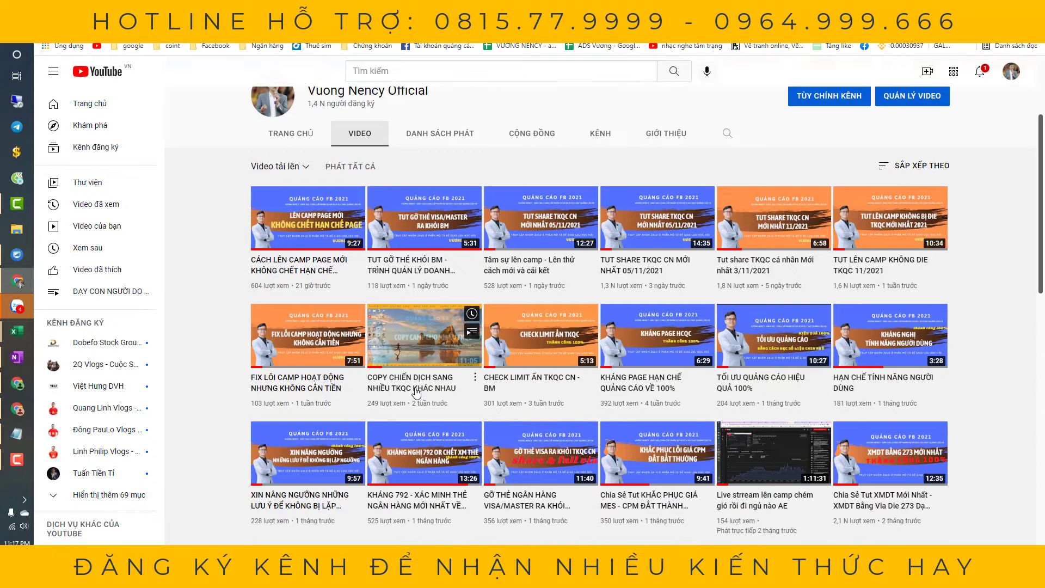
{"action": "mouse_move", "coordinate": [386, 390]}
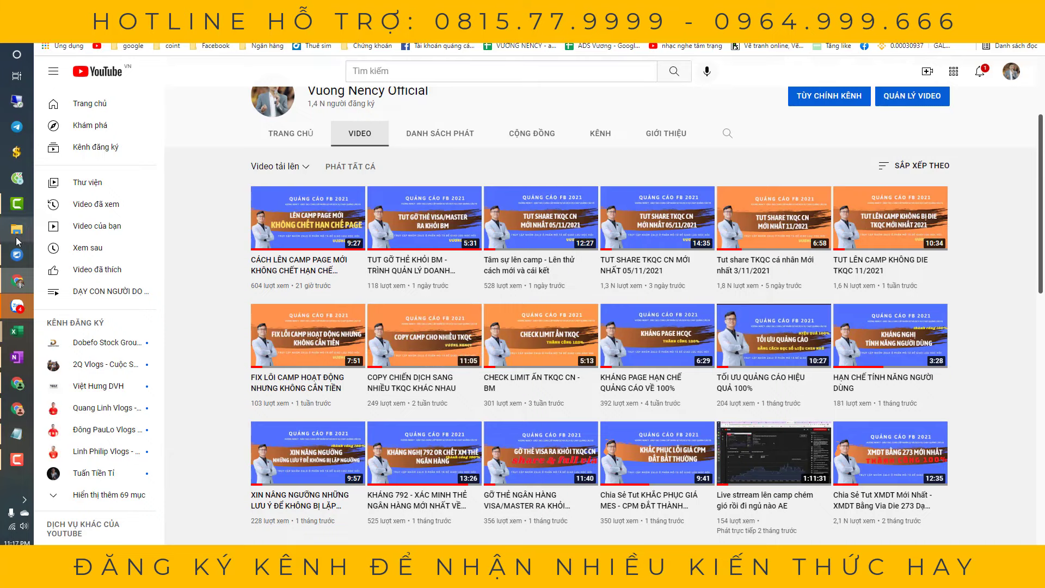
{"action": "left_click", "coordinate": [16, 383]}
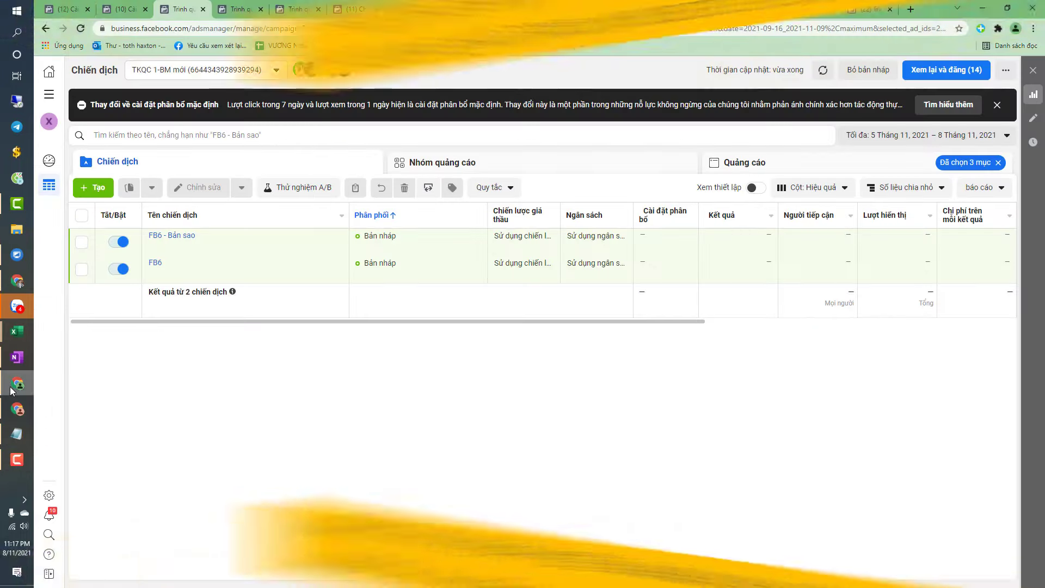
Step: Select both FB6 campaigns and all six of their ad sets, and show the selected ads
{"action": "left_click", "coordinate": [396, 161]}
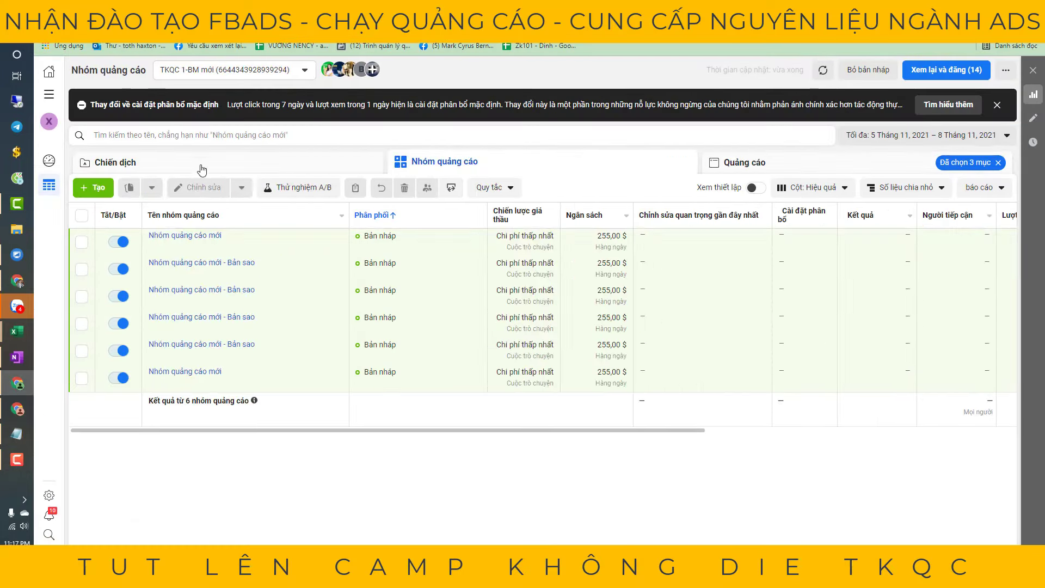
{"action": "left_click", "coordinate": [231, 164]}
{"action": "left_click", "coordinate": [81, 215]}
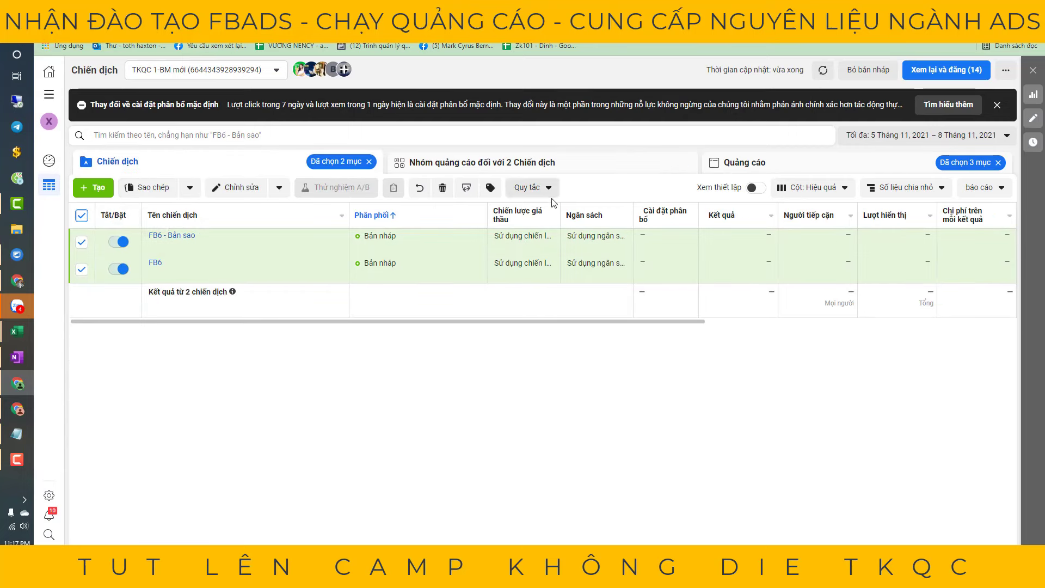
{"action": "left_click", "coordinate": [540, 166]}
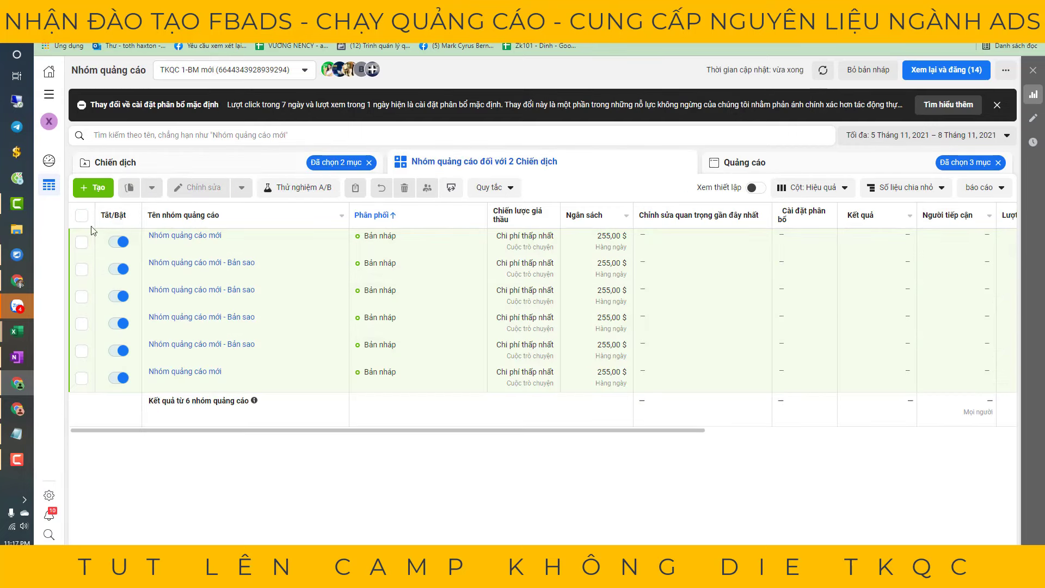
{"action": "left_click", "coordinate": [82, 241]}
{"action": "left_click", "coordinate": [82, 215]}
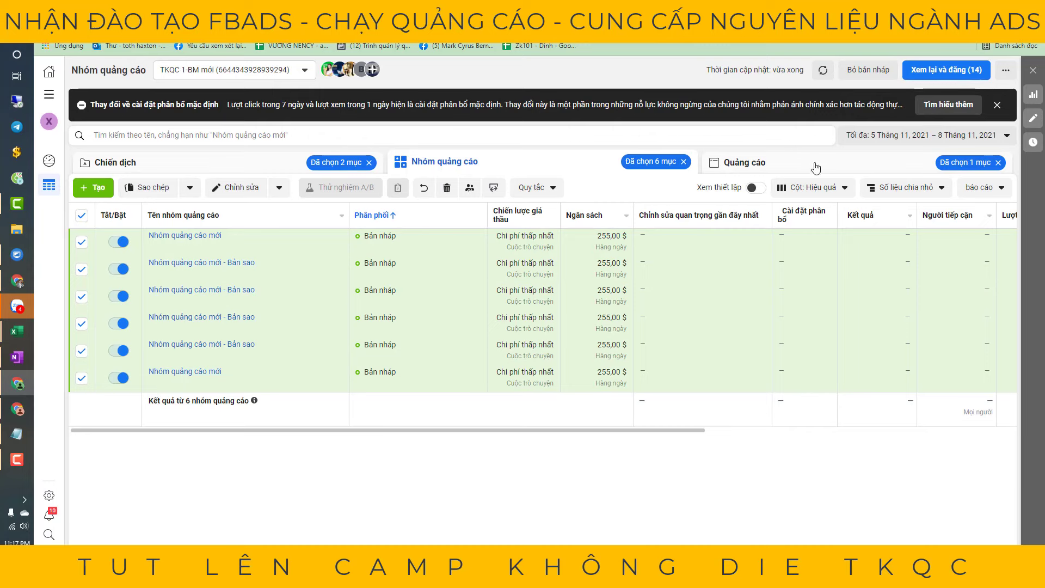
{"action": "left_click", "coordinate": [745, 162]}
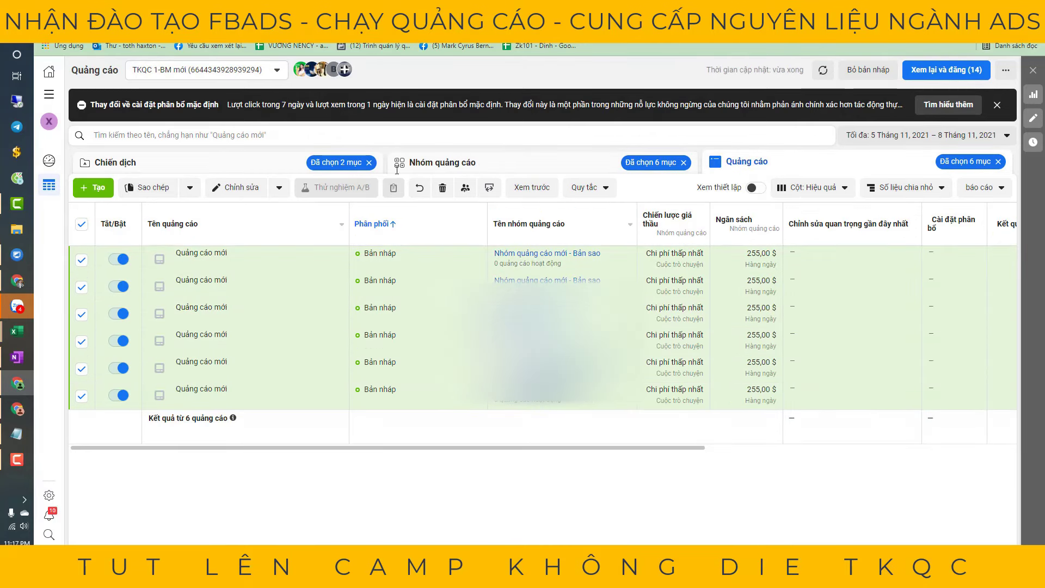
Step: Bulk edit the six selected ads to use the existing Facebook post that begins ĐẦU.TƯ CÔNG NGHỆ SỐ VỐN
{"action": "left_click", "coordinate": [252, 188]}
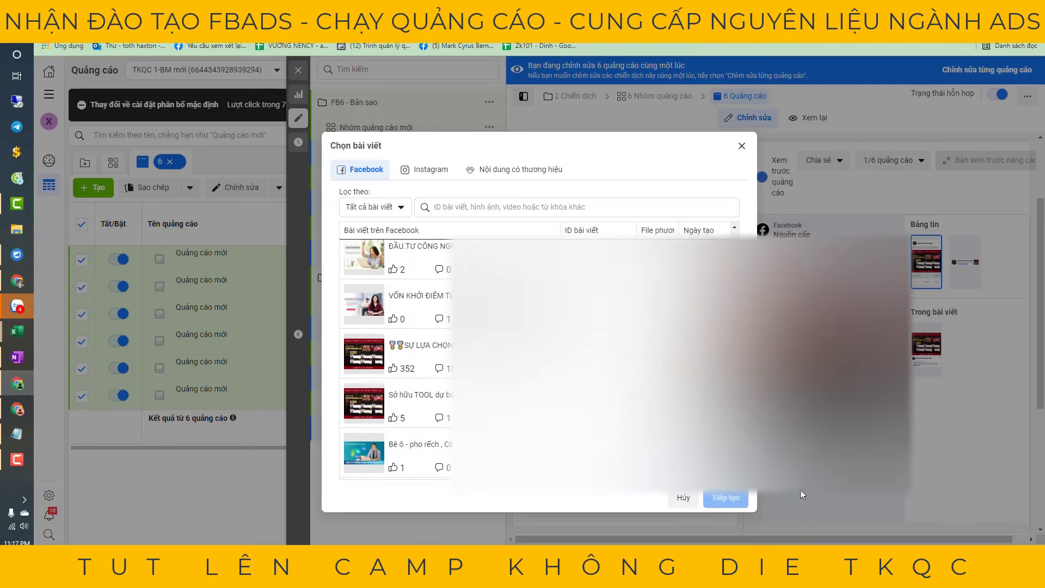
{"action": "left_click", "coordinate": [692, 501]}
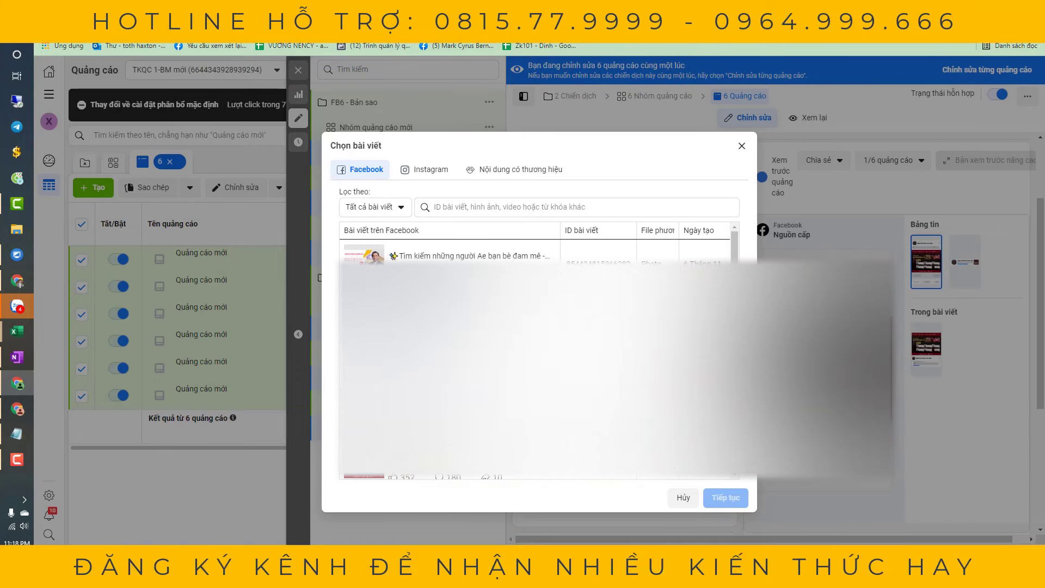
{"action": "left_click", "coordinate": [463, 354]}
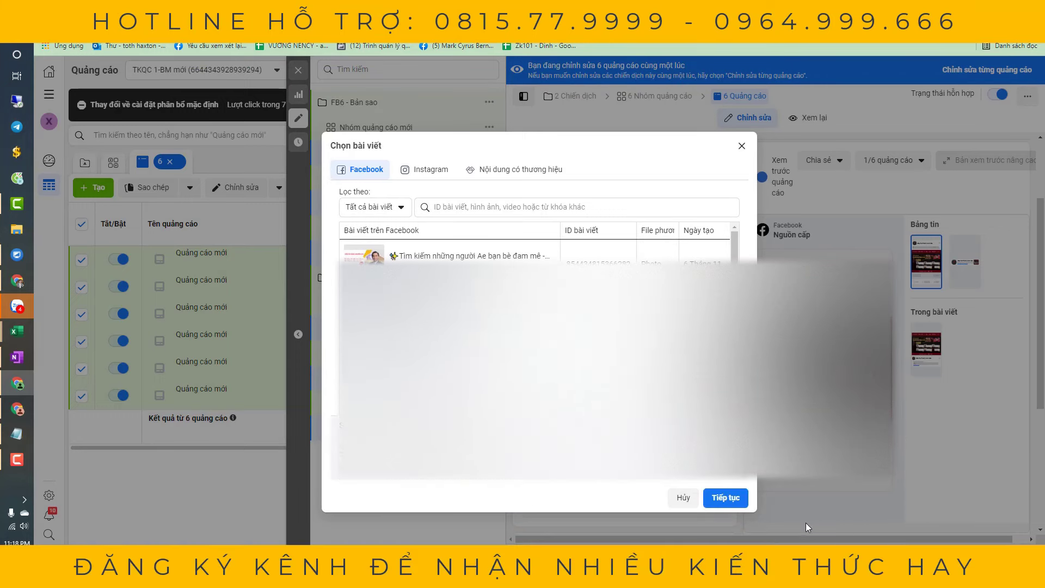
{"action": "left_click", "coordinate": [738, 507]}
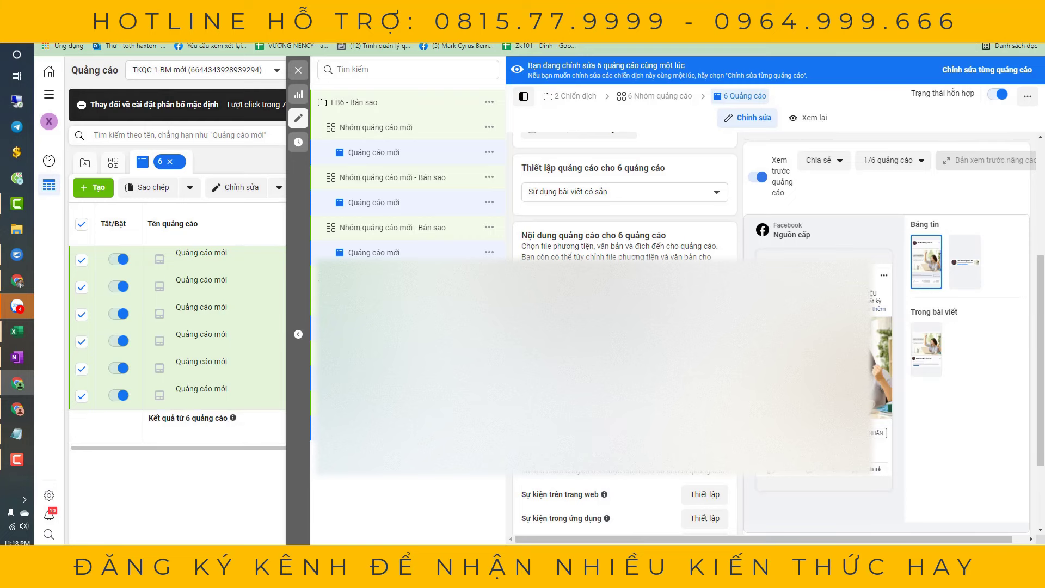
{"action": "scroll", "coordinate": [625, 327], "scroll_direction": "down", "scroll_amount": 1}
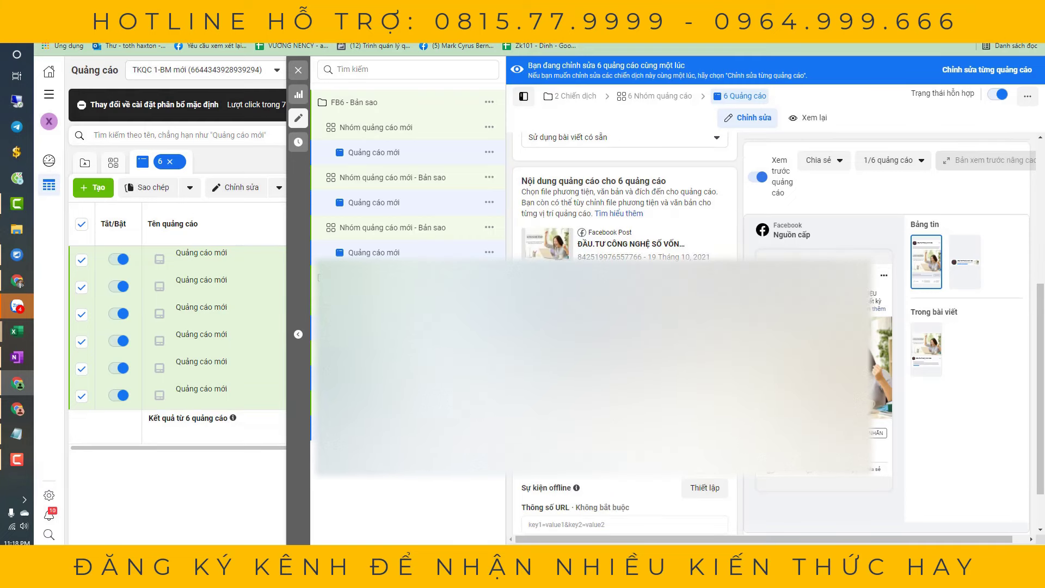
{"action": "scroll", "coordinate": [624, 326], "scroll_direction": "down", "scroll_amount": 1}
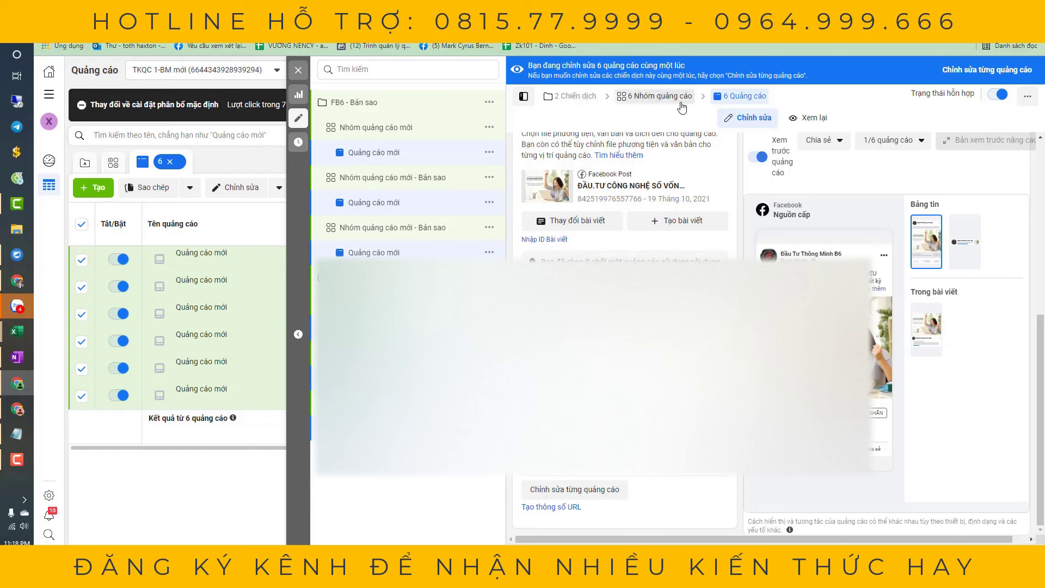
Step: Review the shared settings of the six ad sets, from page and budget through audience to placements
{"action": "left_click", "coordinate": [649, 96]}
{"action": "scroll", "coordinate": [761, 326], "scroll_direction": "down", "scroll_amount": 8}
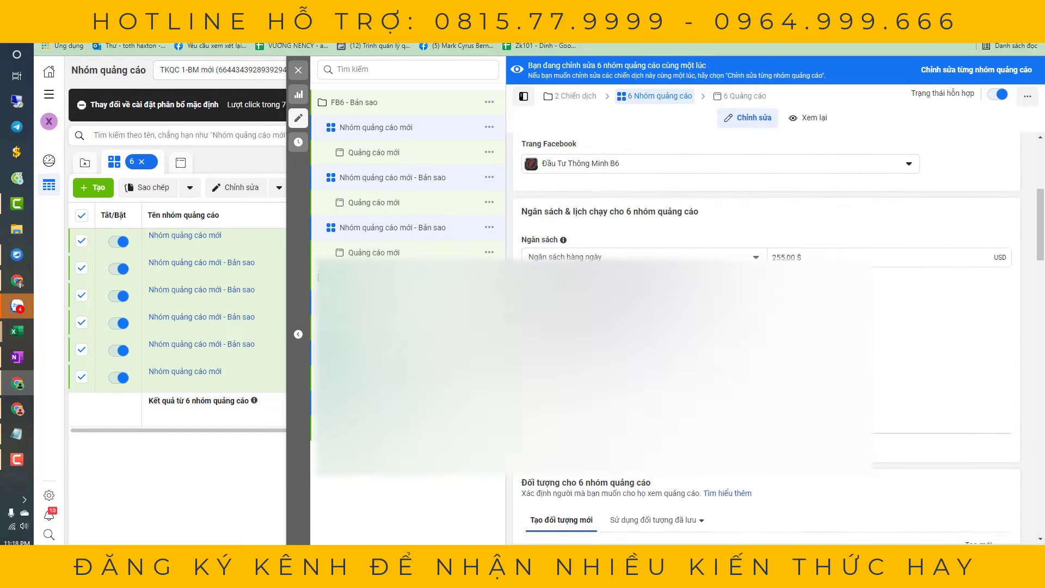
{"action": "scroll", "coordinate": [762, 327], "scroll_direction": "down", "scroll_amount": 10}
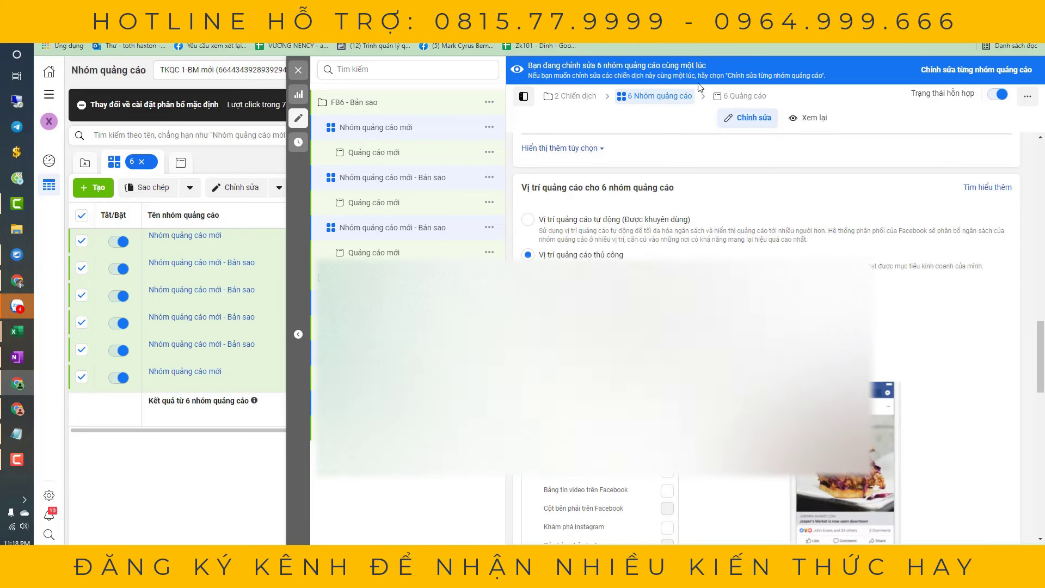
Step: Check the message template options for the six ads, and return to the campaign list
{"action": "left_click", "coordinate": [738, 96]}
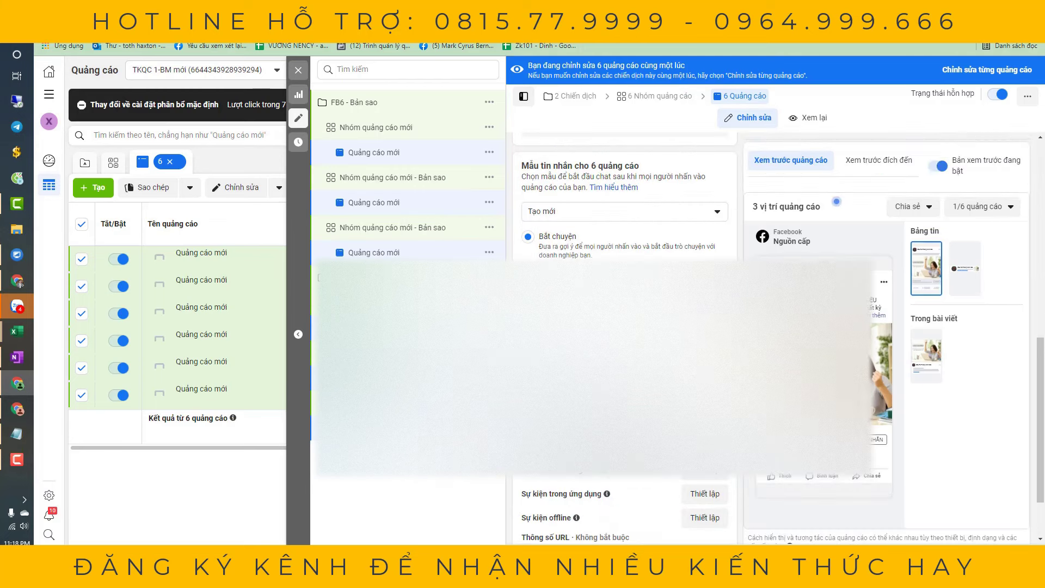
{"action": "left_click", "coordinate": [598, 212]}
{"action": "left_click", "coordinate": [576, 255]}
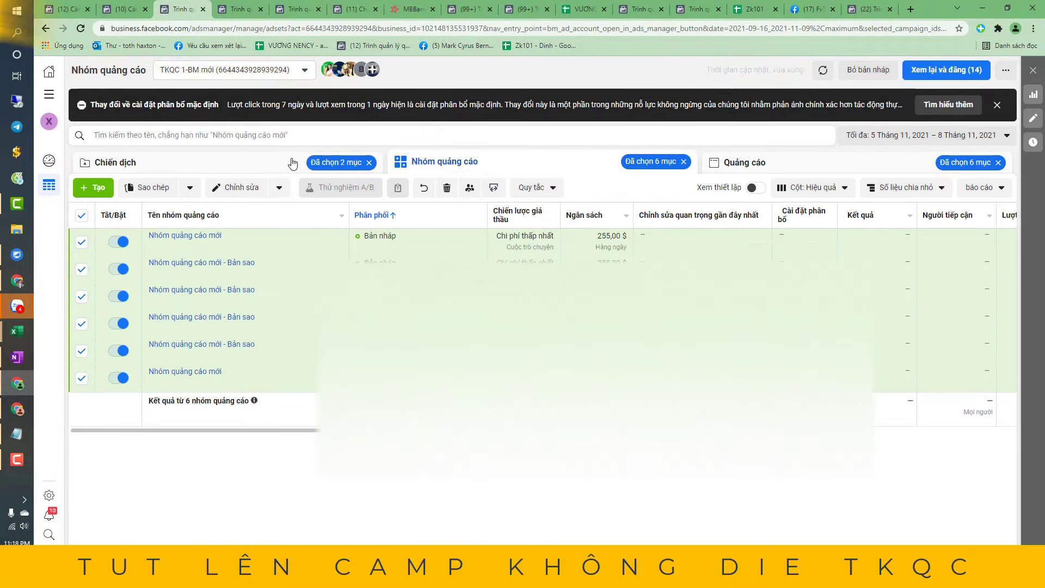
{"action": "left_click", "coordinate": [292, 164]}
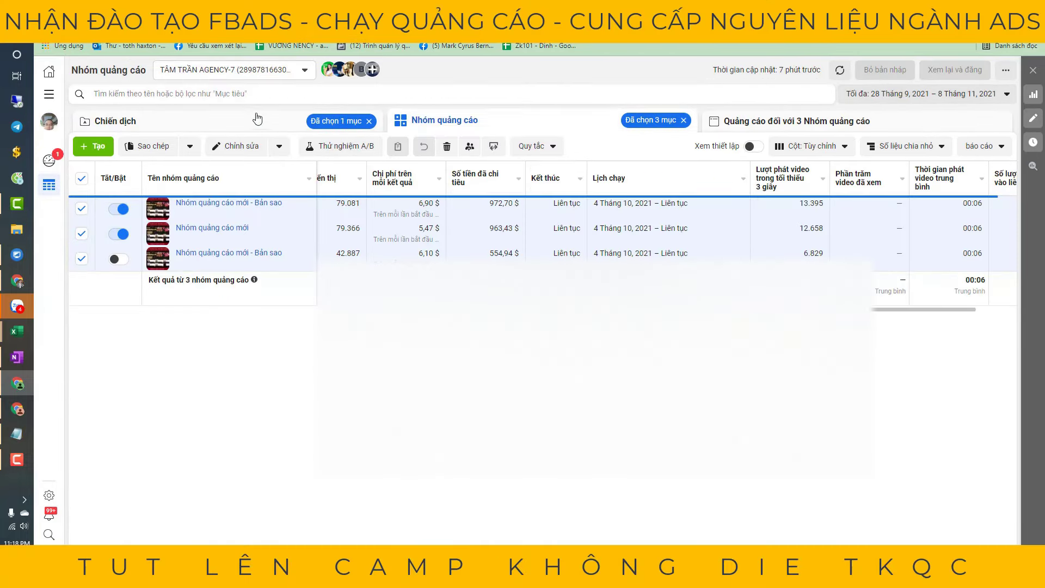
Step: In the source ad account, inspect the ad in campaign FB6's second duplicate ad set, and return to the campaign list
{"action": "left_click", "coordinate": [291, 133]}
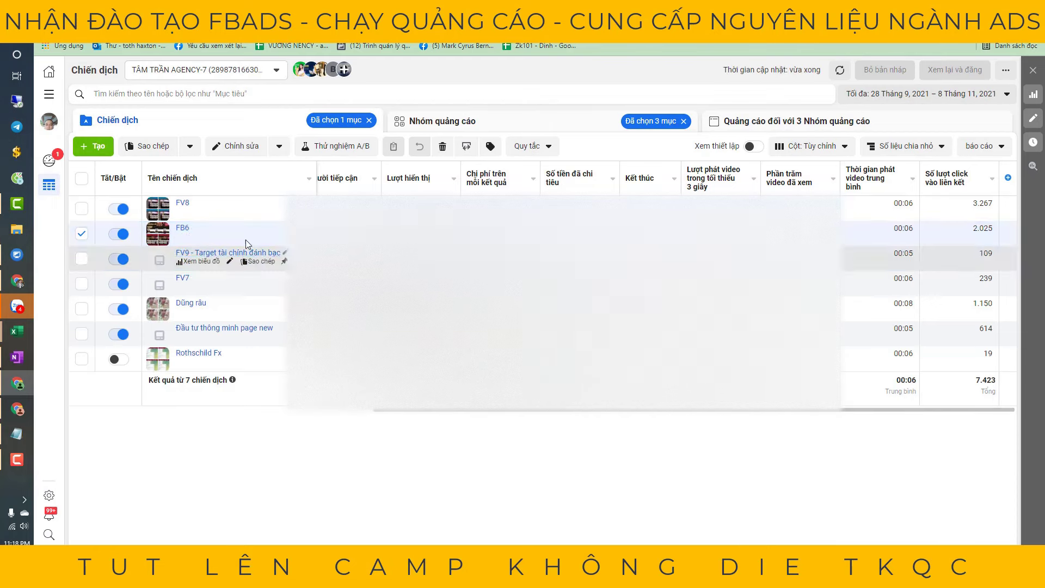
{"action": "left_click", "coordinate": [230, 151]}
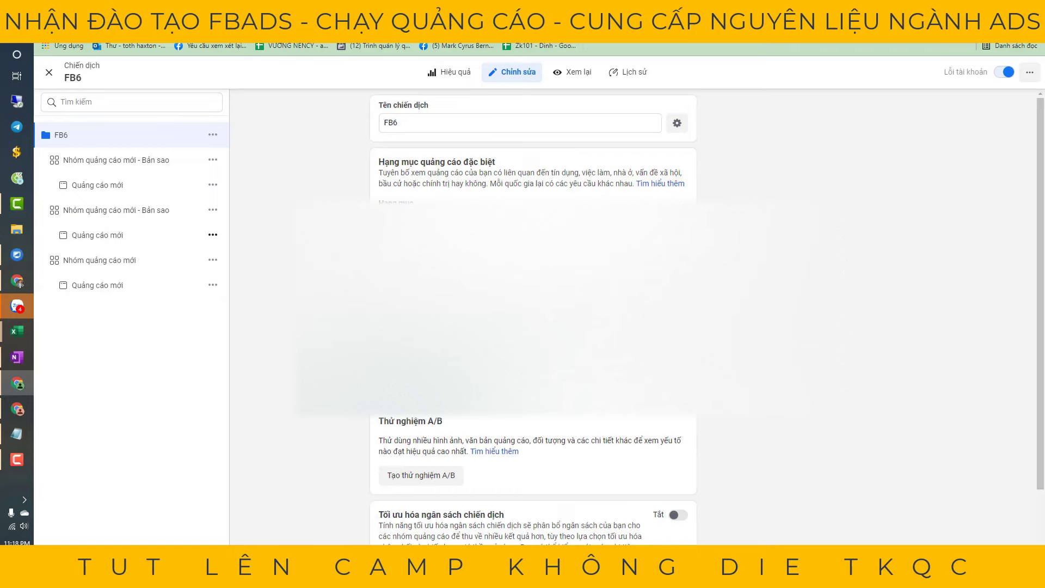
{"action": "left_click", "coordinate": [98, 235]}
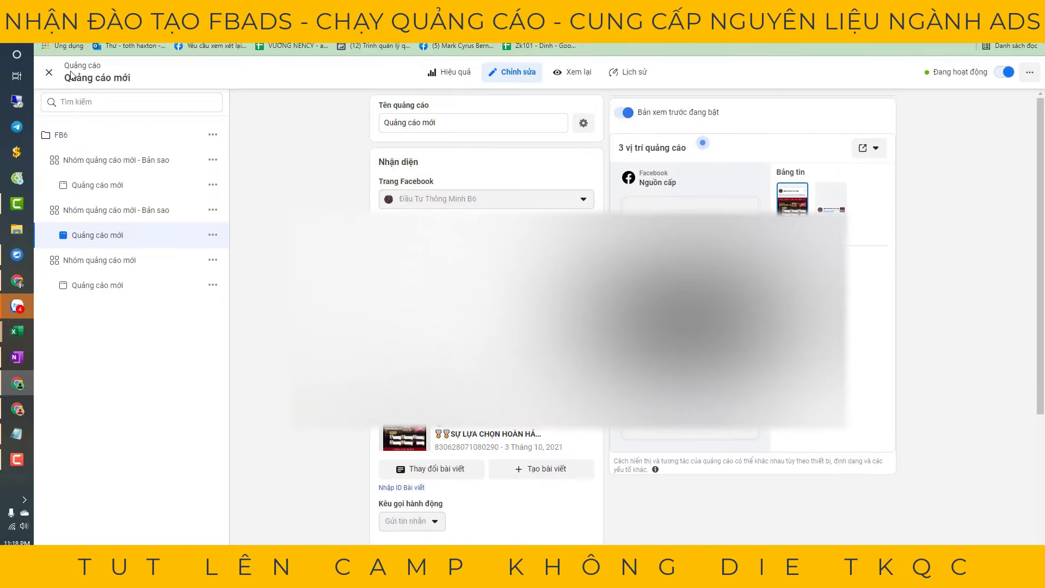
{"action": "left_click", "coordinate": [48, 76]}
{"action": "left_click", "coordinate": [910, 94]}
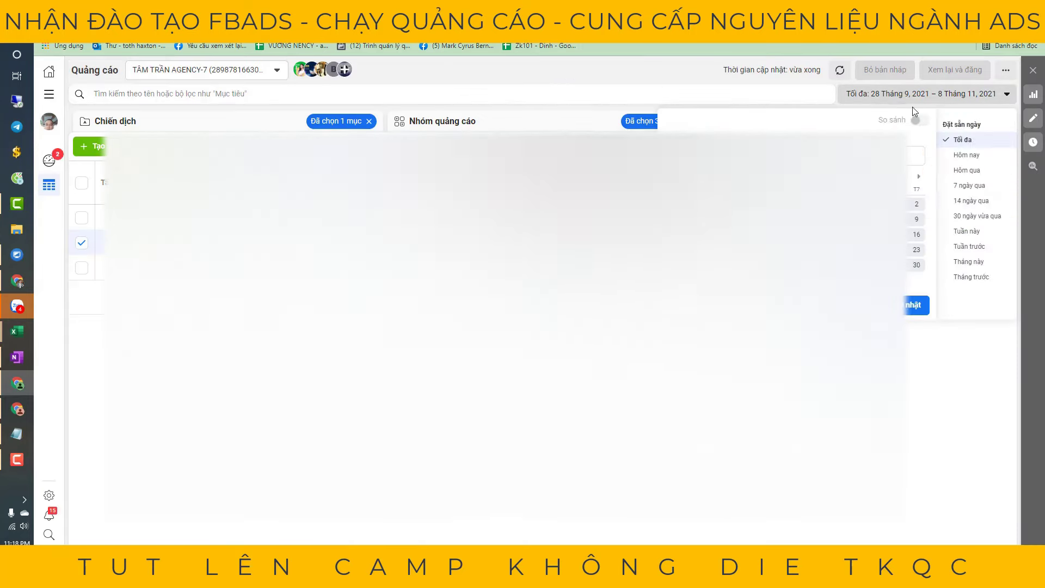
{"action": "left_click", "coordinate": [910, 94]}
{"action": "left_click", "coordinate": [117, 120]}
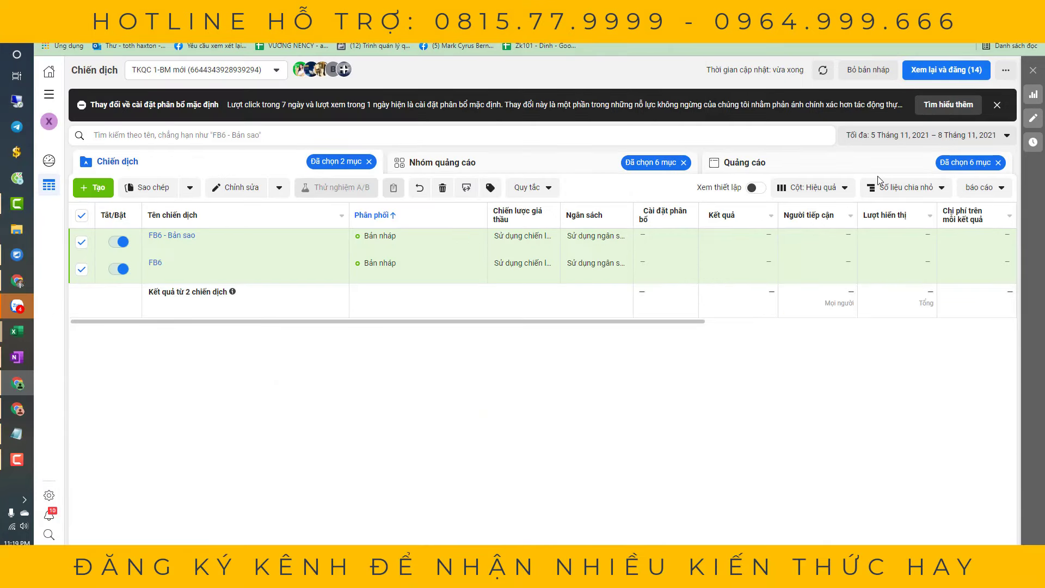
Step: Publish the drafts of the two campaigns and six ad sets, leaving all six ads out
{"action": "left_click", "coordinate": [931, 76]}
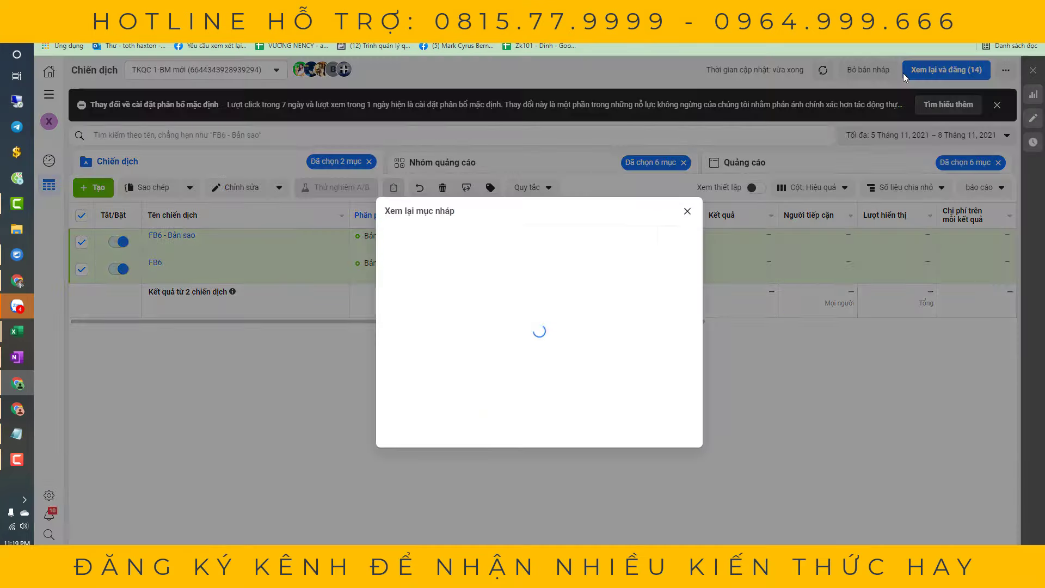
{"action": "left_click", "coordinate": [577, 260]}
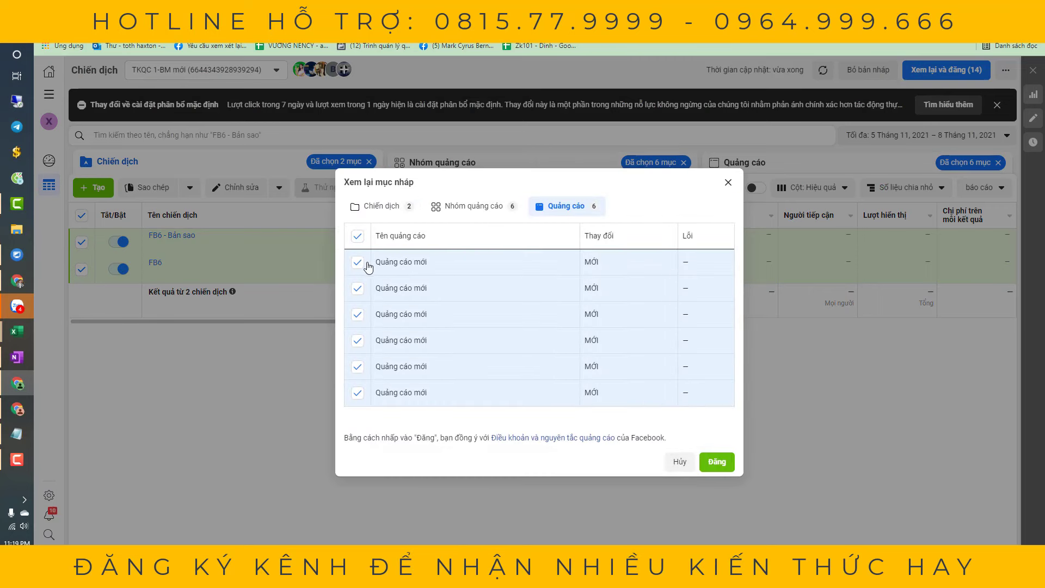
{"action": "left_click", "coordinate": [354, 237]}
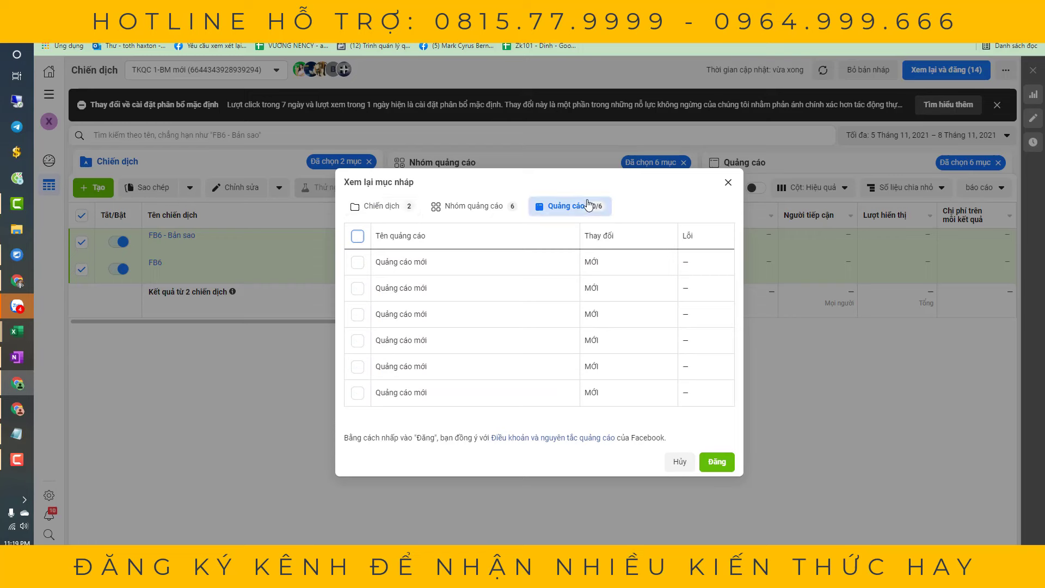
{"action": "left_click", "coordinate": [716, 462]}
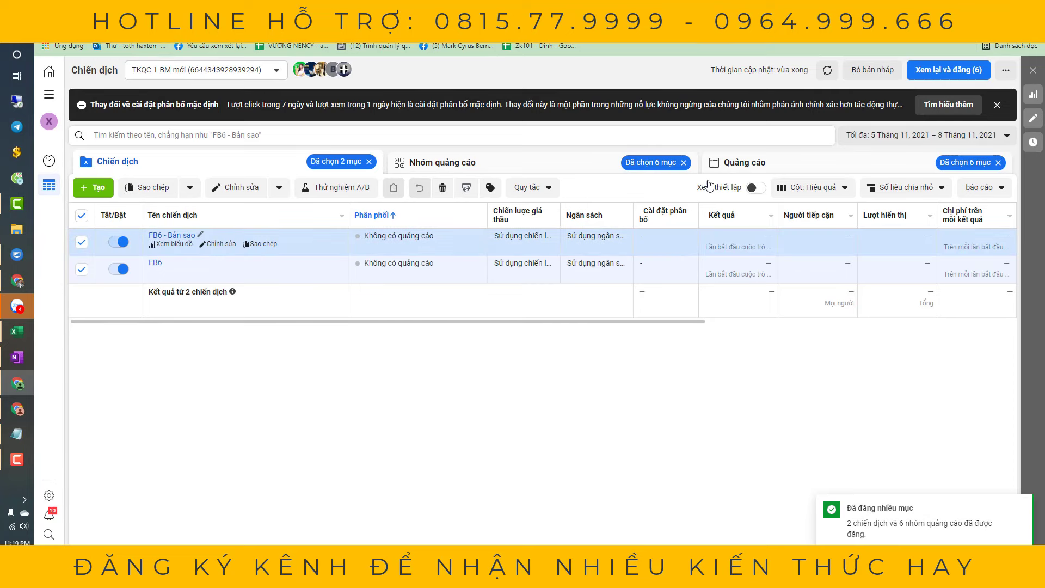
Step: Refresh the campaign and ad set lists, and check the unpublished ads with the ad selection cleared
{"action": "left_click", "coordinate": [826, 73]}
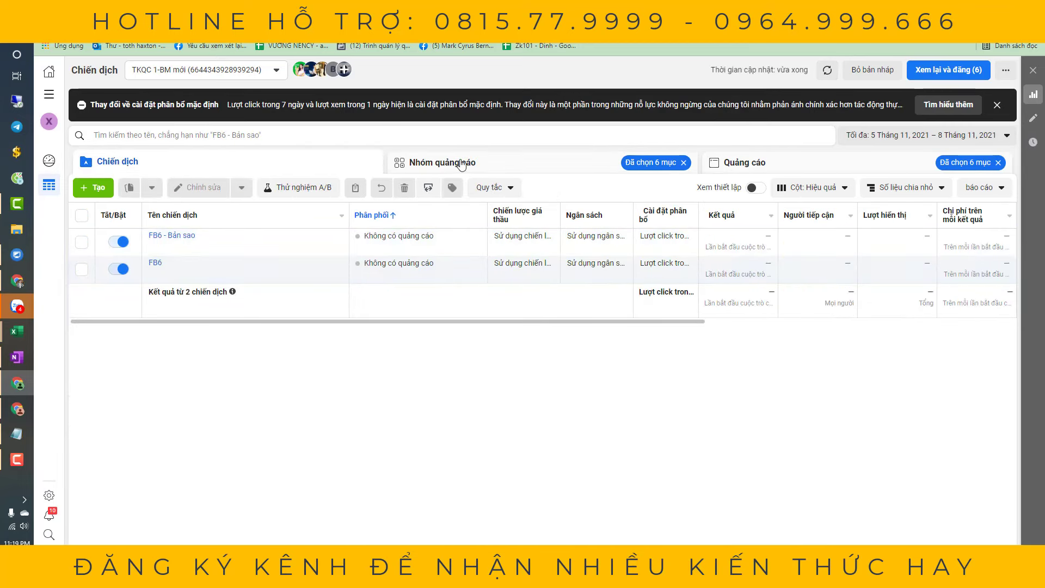
{"action": "left_click", "coordinate": [462, 162]}
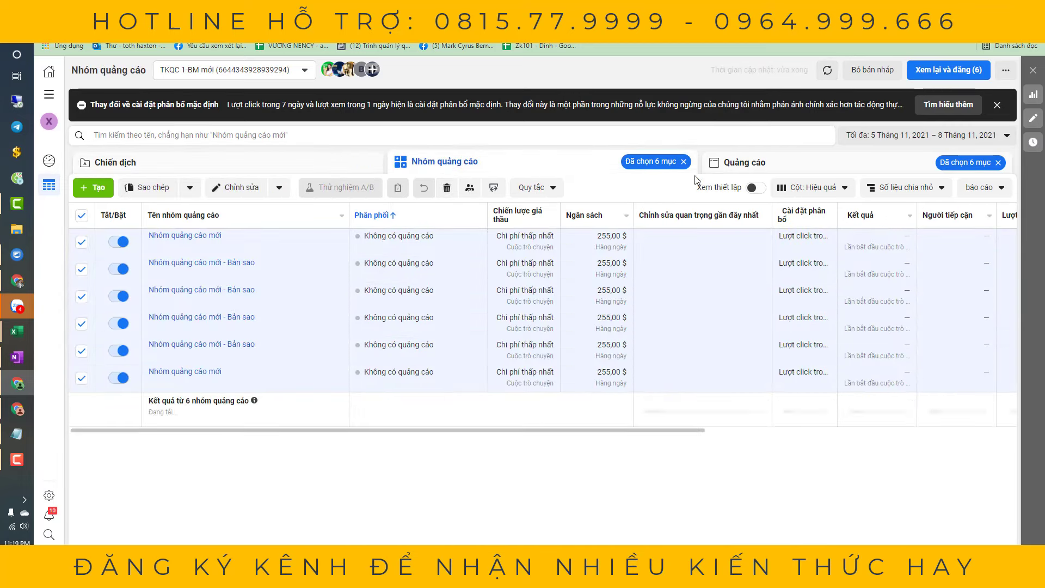
{"action": "left_click", "coordinate": [823, 71]}
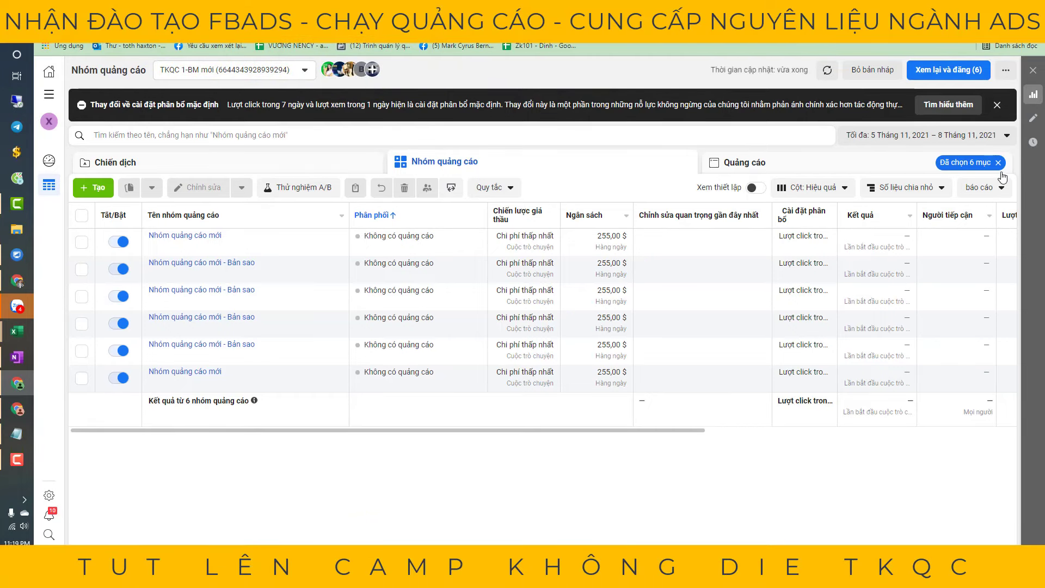
{"action": "left_click", "coordinate": [998, 163]}
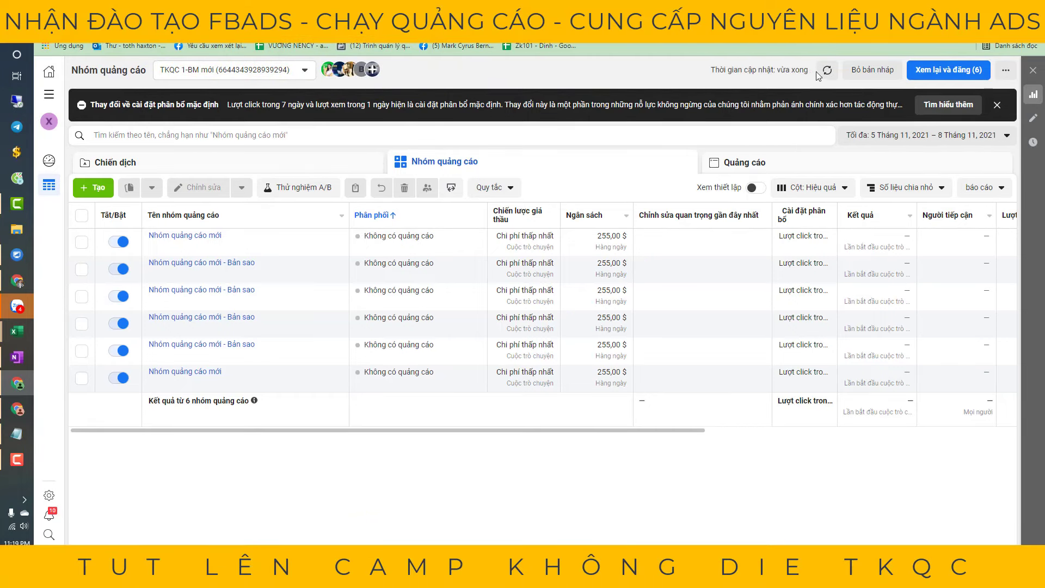
{"action": "left_click", "coordinate": [772, 164]}
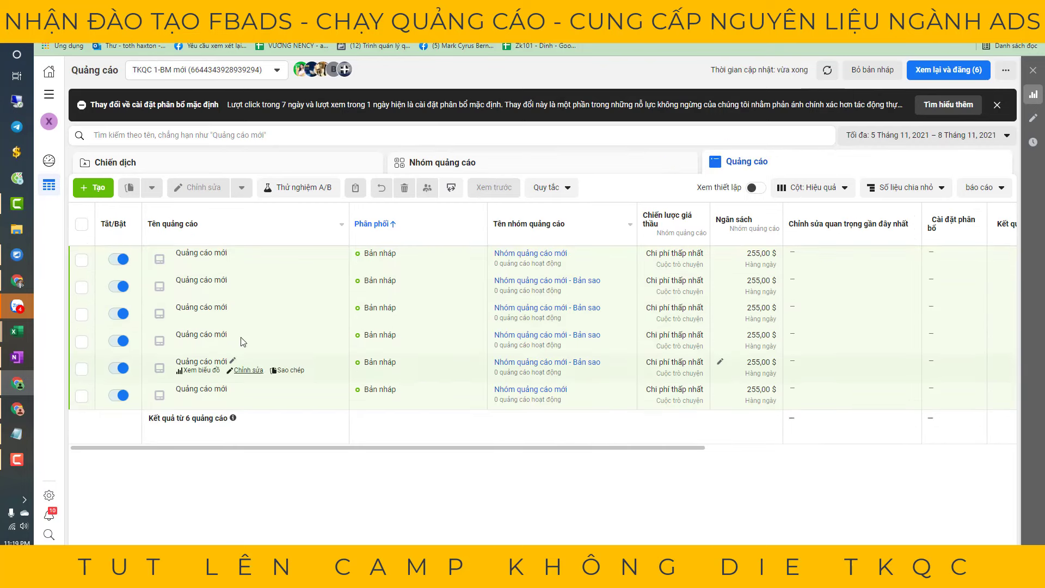
{"action": "left_click", "coordinate": [326, 163]}
{"action": "left_click", "coordinate": [469, 163]}
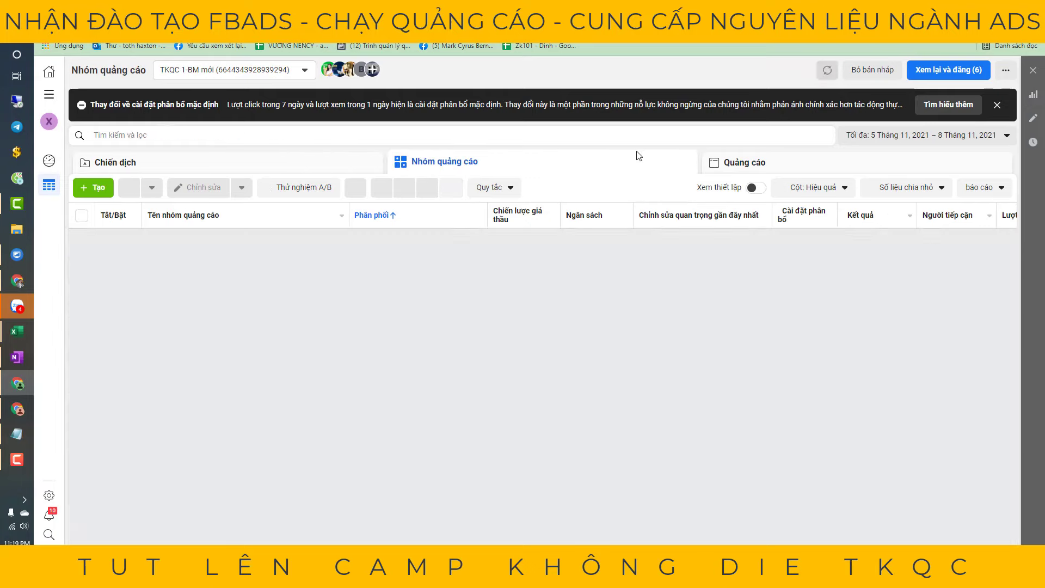
Step: Turn off all six draft ads in bulk and save the status change as a draft
{"action": "left_click", "coordinate": [781, 169]}
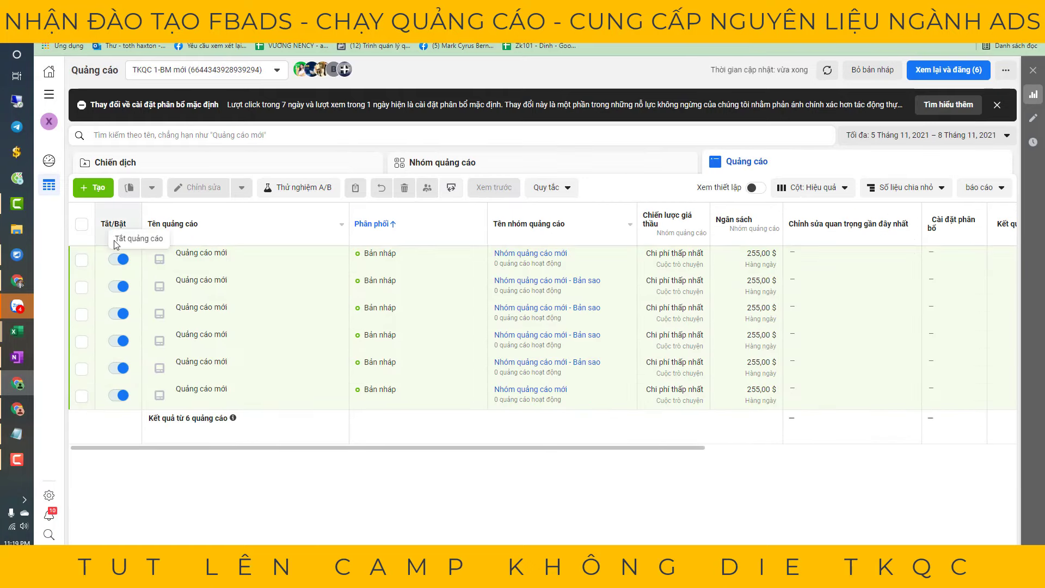
{"action": "left_click", "coordinate": [81, 224]}
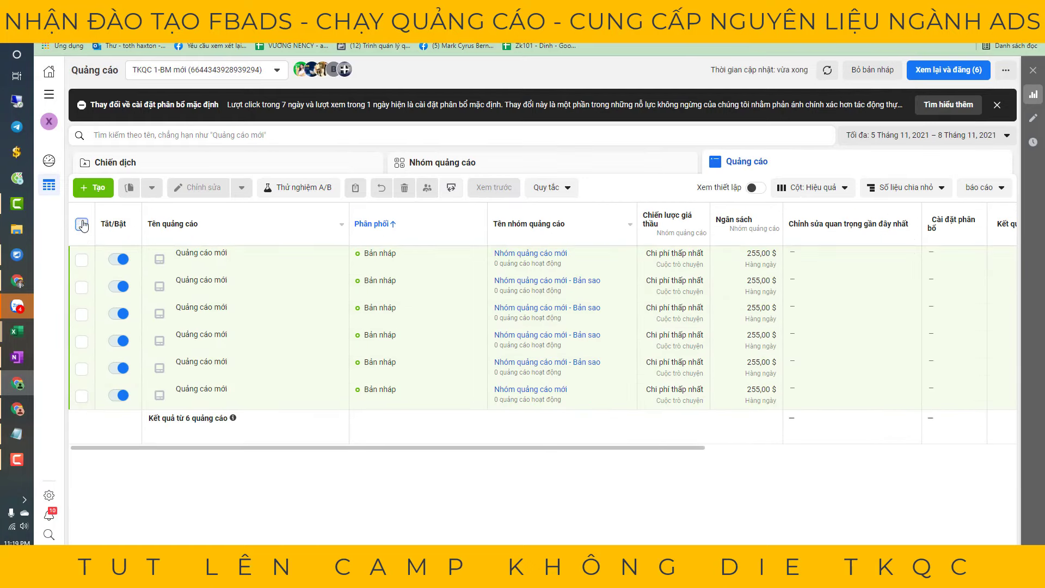
{"action": "left_click", "coordinate": [278, 187]}
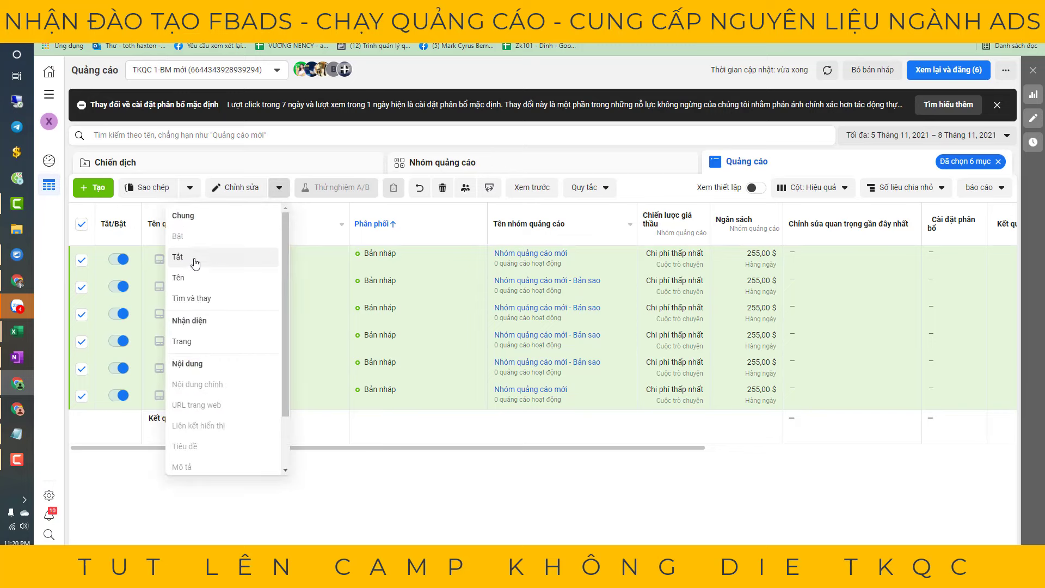
{"action": "left_click", "coordinate": [208, 257]}
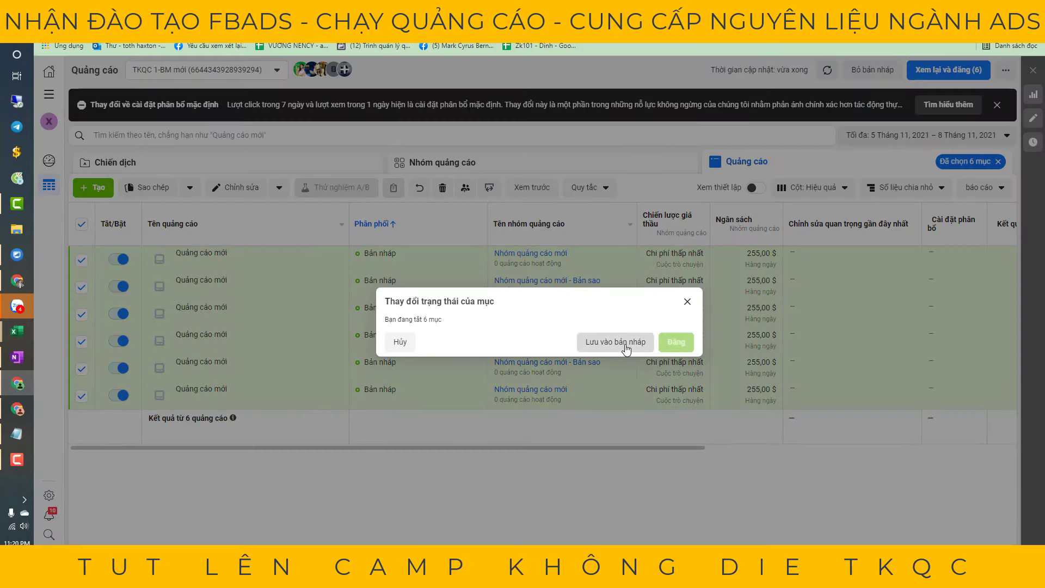
{"action": "left_click", "coordinate": [618, 343]}
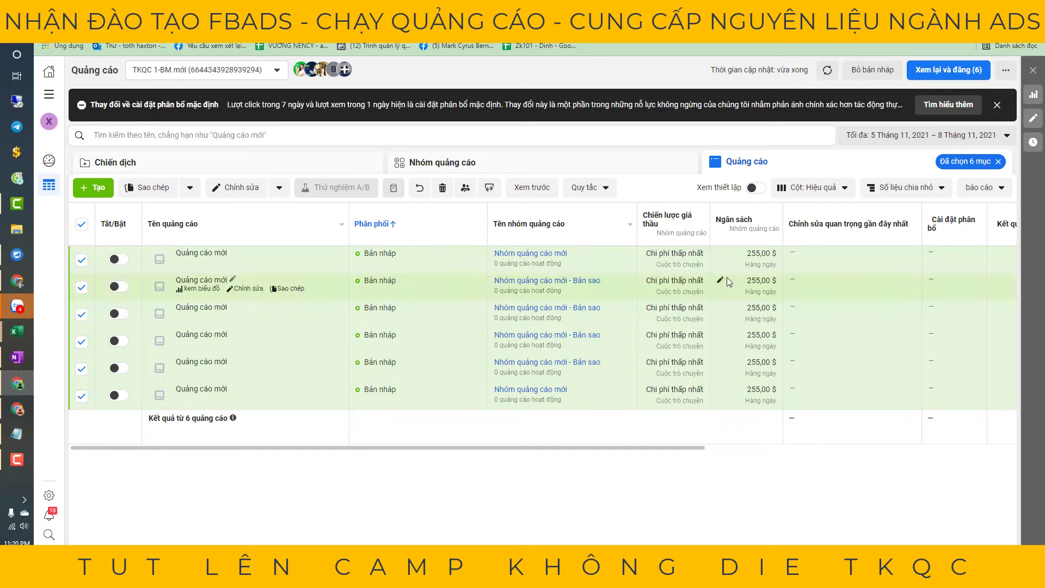
Step: Set the daily budget of the first two listed ad sets to 95 $, saving each change as a draft
{"action": "left_click", "coordinate": [555, 167]}
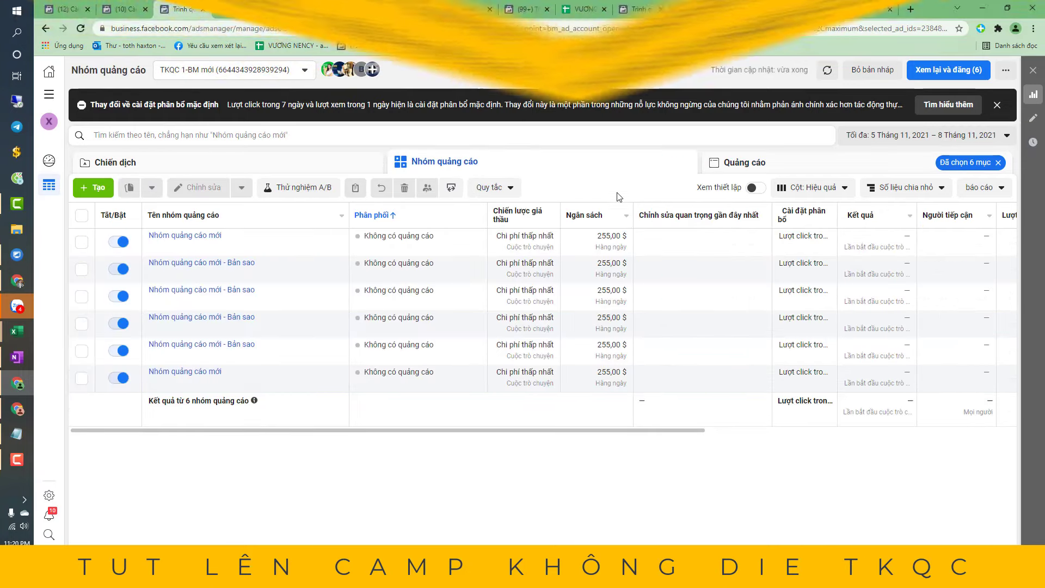
{"action": "left_click", "coordinate": [300, 164]}
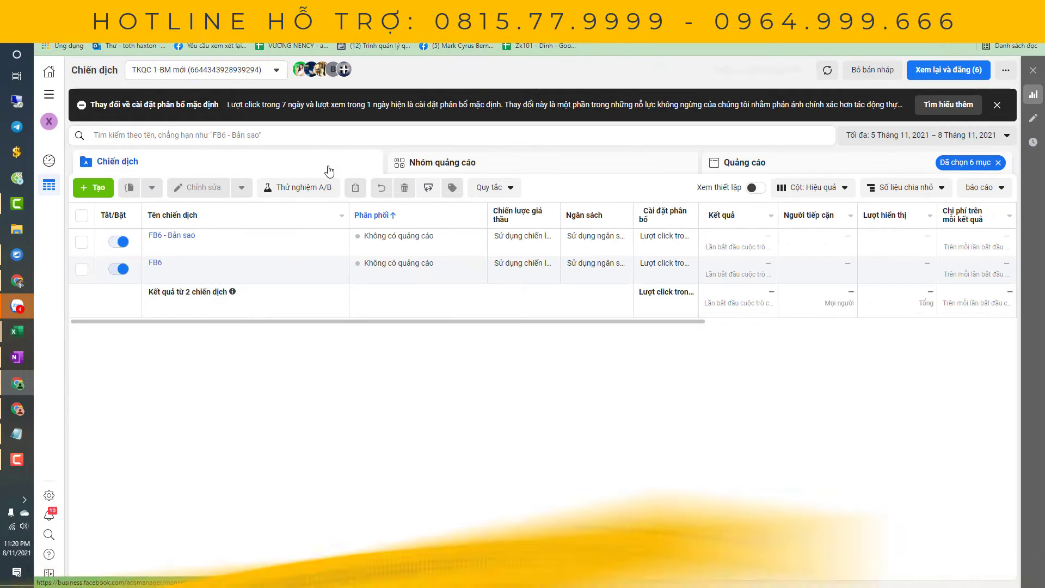
{"action": "left_click", "coordinate": [589, 166]}
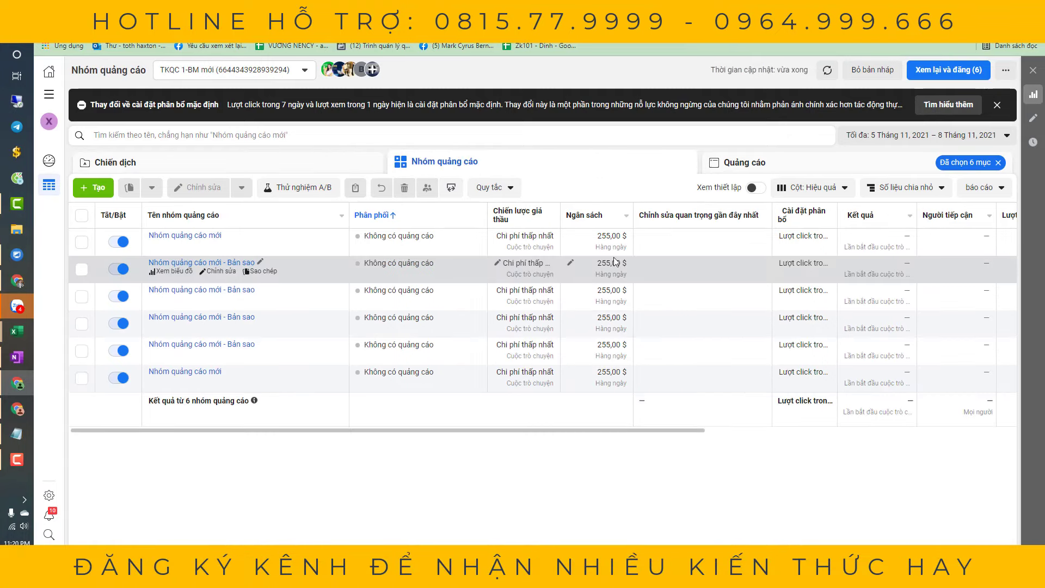
{"action": "left_click", "coordinate": [571, 236]}
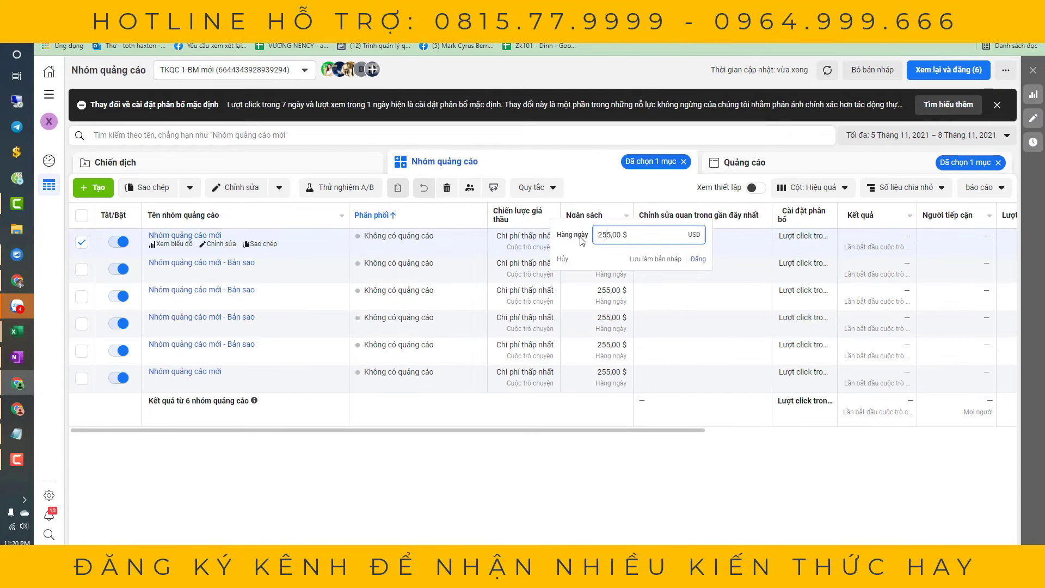
{"action": "left_click_drag", "start_coordinate": [607, 236], "coordinate": [536, 236]}
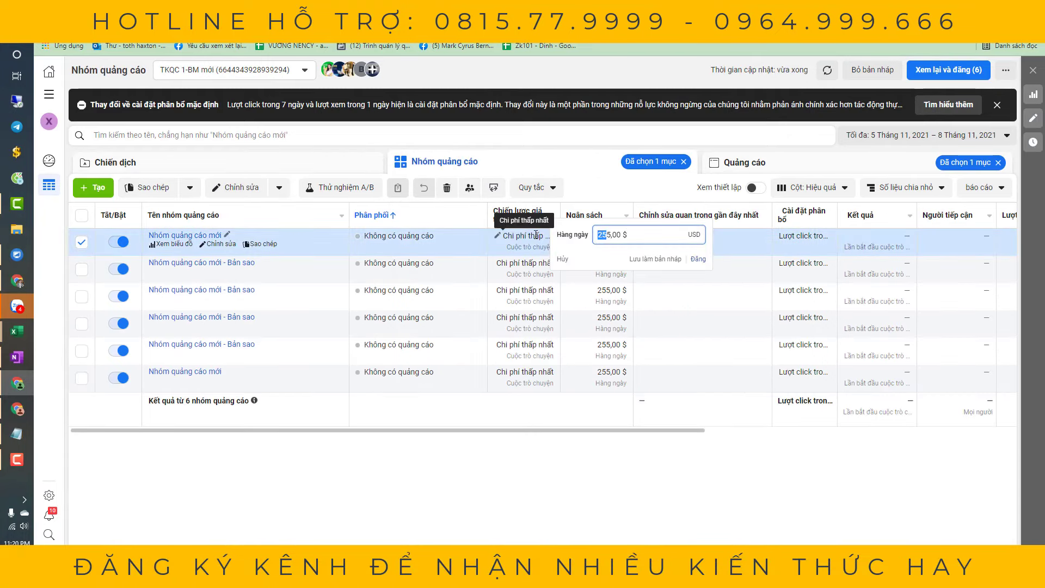
{"action": "left_click", "coordinate": [642, 260]}
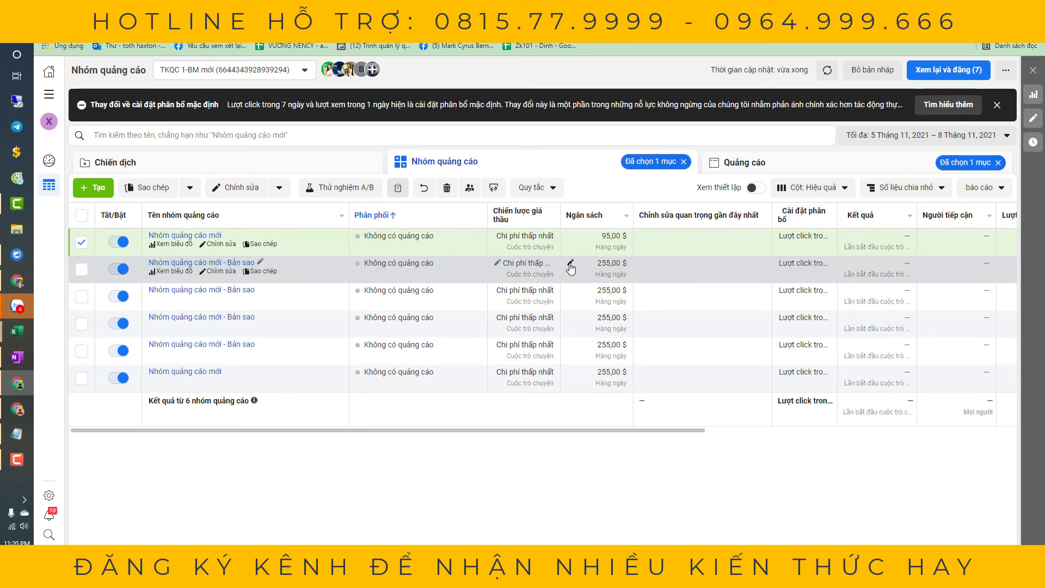
{"action": "left_click", "coordinate": [570, 264]}
{"action": "left_click", "coordinate": [654, 287]}
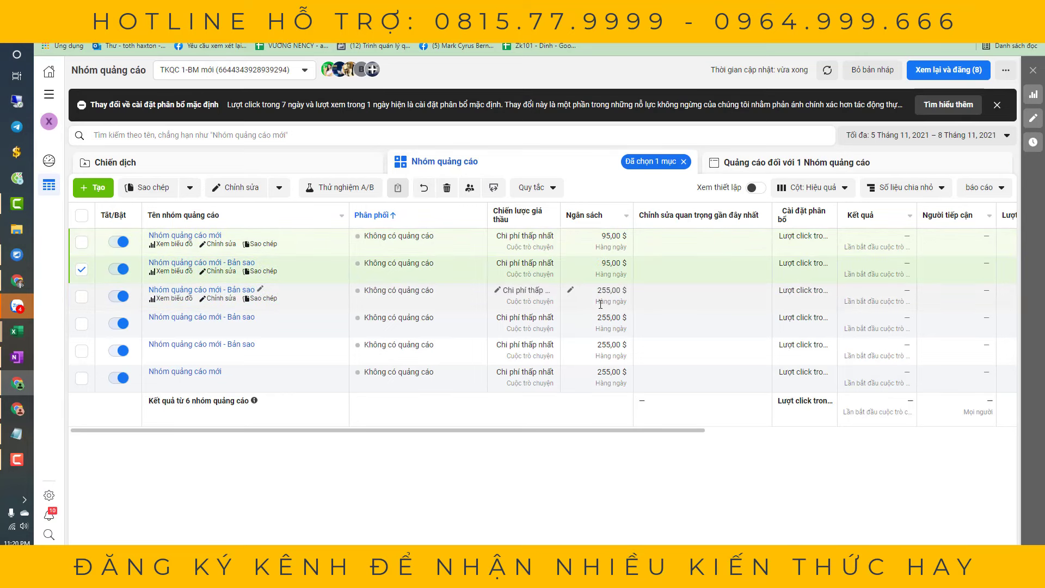
Step: Set the daily budget of the remaining four ad sets to 95 $, saving each change as a draft
{"action": "left_click", "coordinate": [571, 293]}
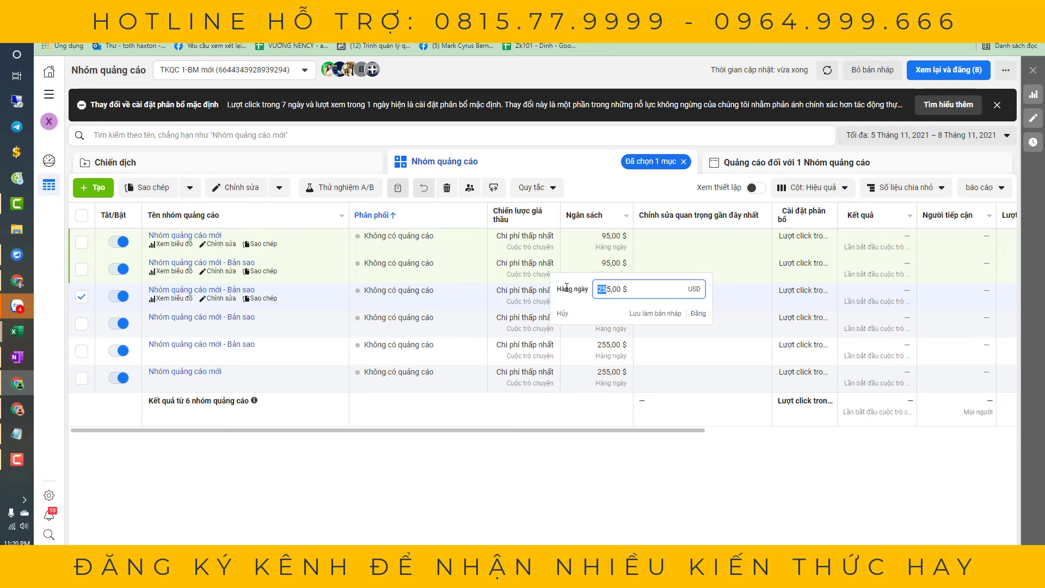
{"action": "left_click", "coordinate": [656, 314]}
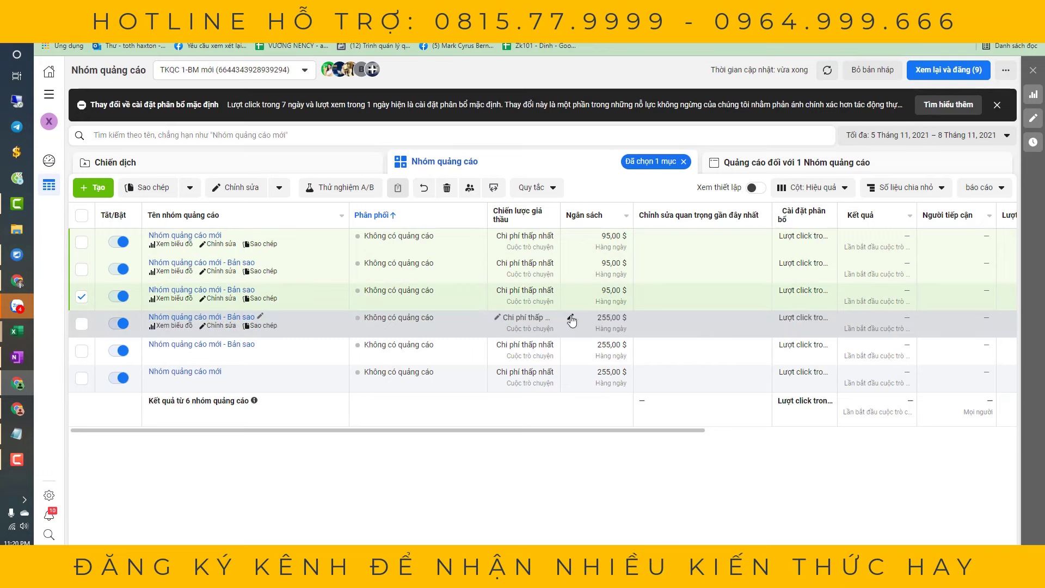
{"action": "left_click", "coordinate": [570, 318]}
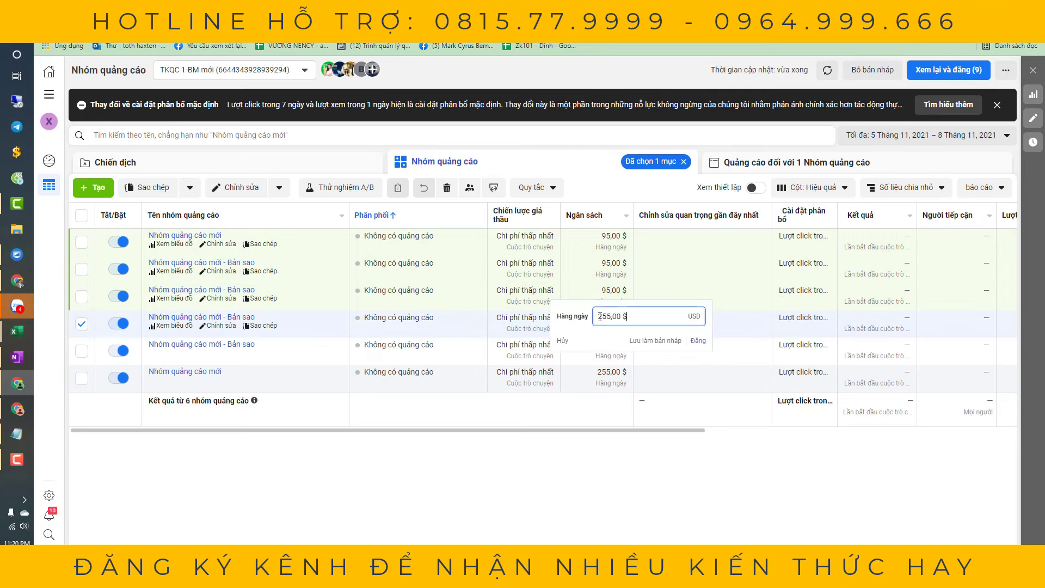
{"action": "left_click", "coordinate": [637, 342]}
{"action": "left_click", "coordinate": [570, 347]}
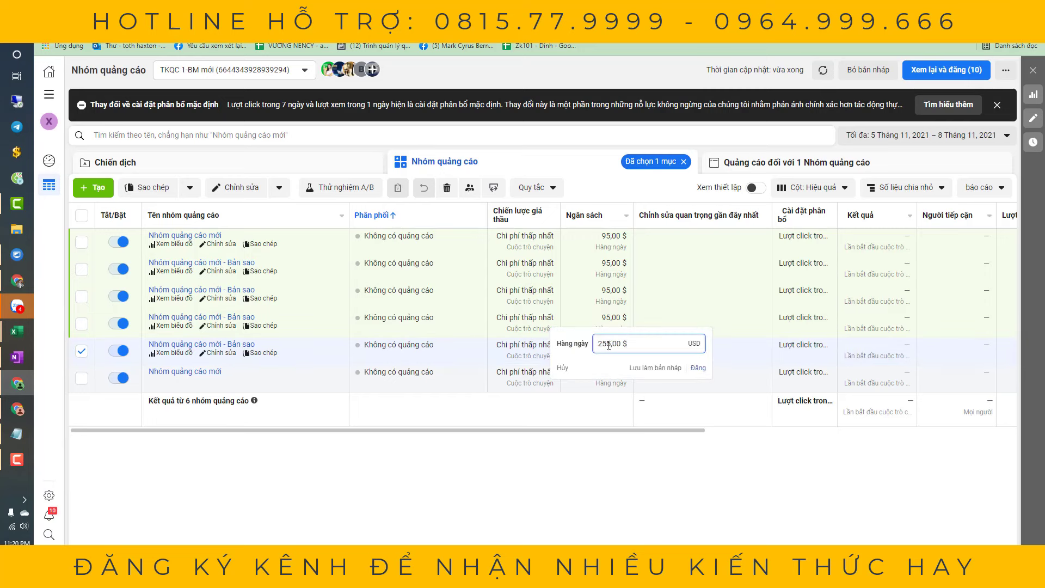
{"action": "left_click", "coordinate": [652, 369]}
{"action": "left_click", "coordinate": [575, 373]}
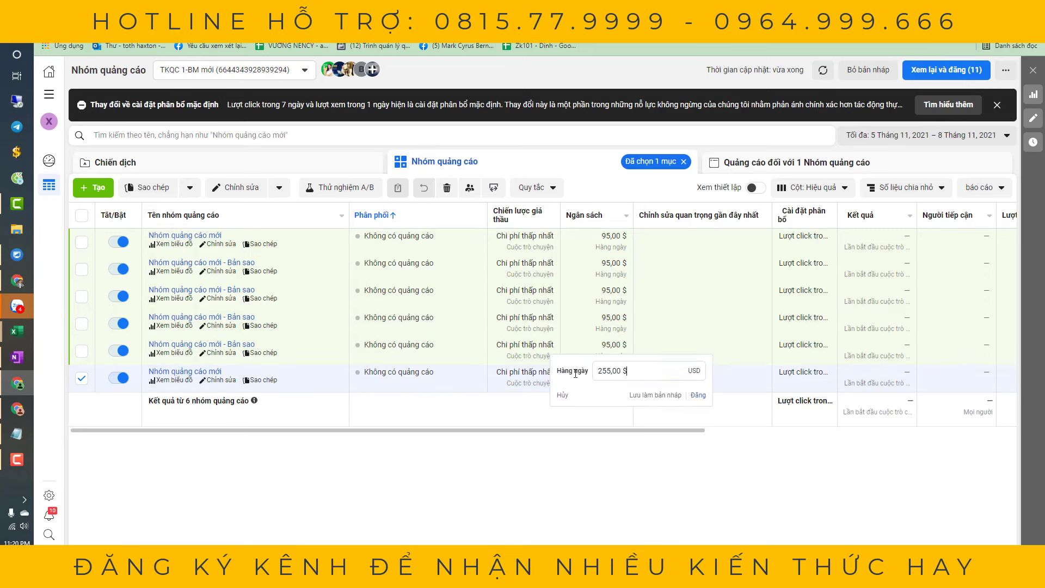
{"action": "left_click", "coordinate": [653, 401]}
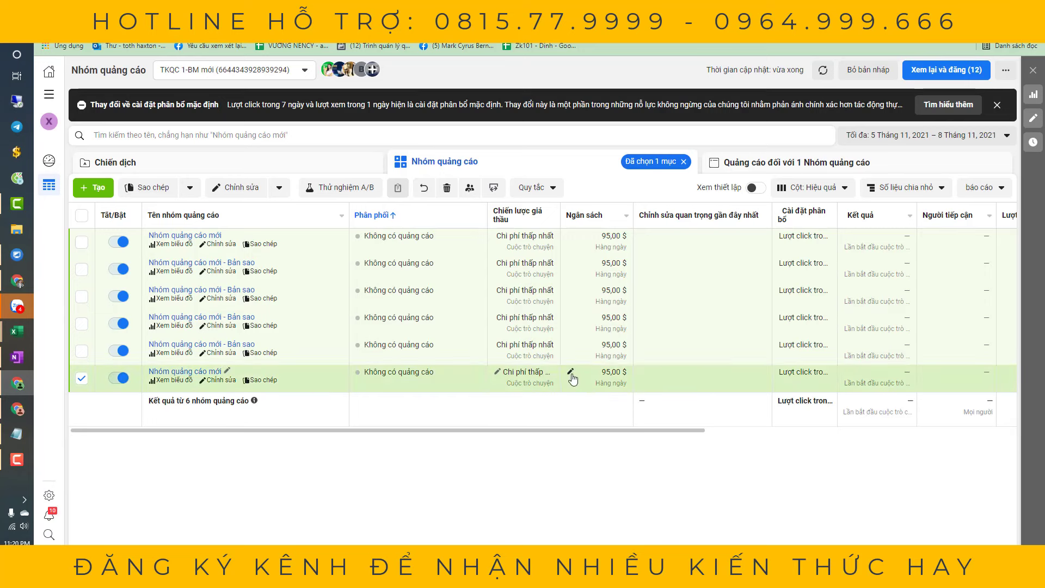
Step: Bulk edit the six ad sets of campaigns FB6 and FB6 - Bản sao to a daily budget of 15 $
{"action": "left_click", "coordinate": [316, 163]}
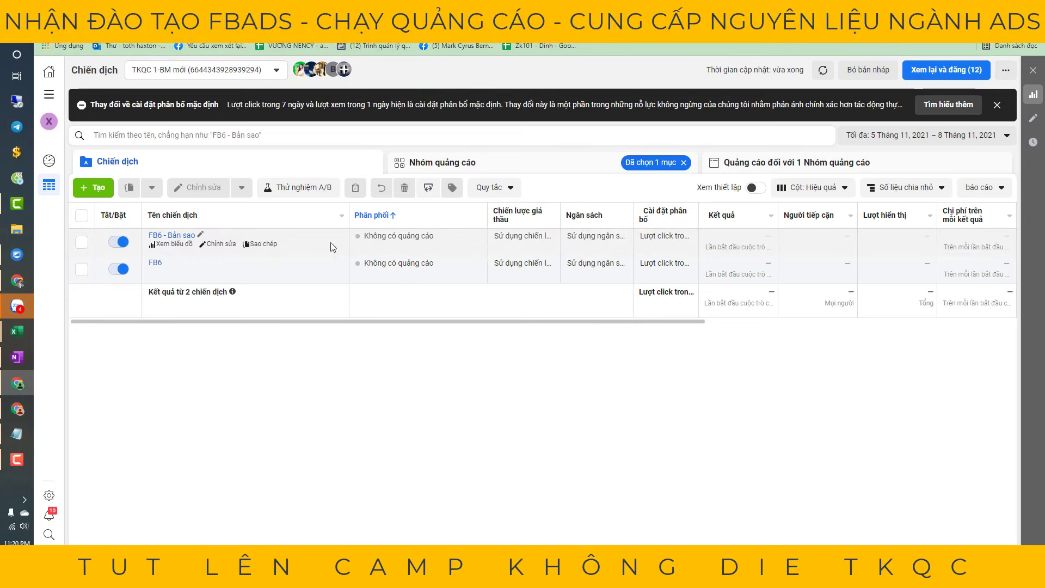
{"action": "left_click", "coordinate": [82, 215]}
{"action": "left_click", "coordinate": [239, 187]}
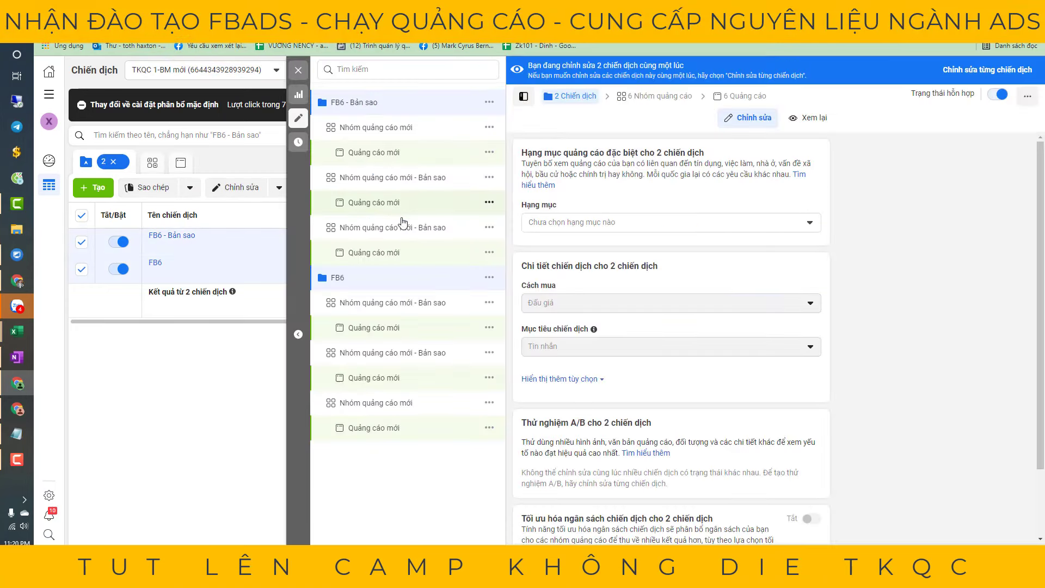
{"action": "left_click", "coordinate": [676, 102]}
{"action": "scroll", "coordinate": [705, 403], "scroll_direction": "down", "scroll_amount": 10}
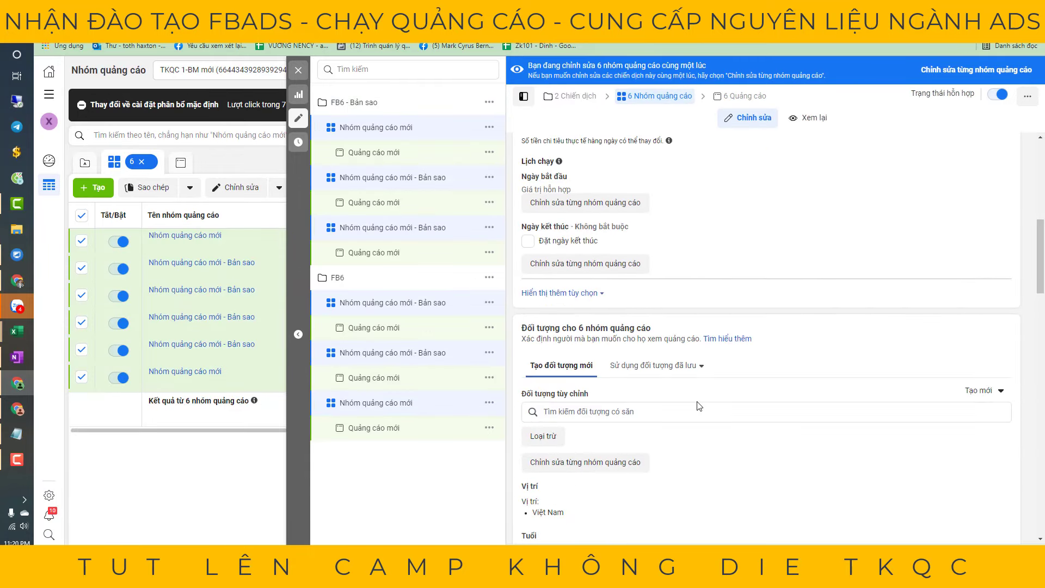
{"action": "scroll", "coordinate": [696, 404], "scroll_direction": "up", "scroll_amount": 4}
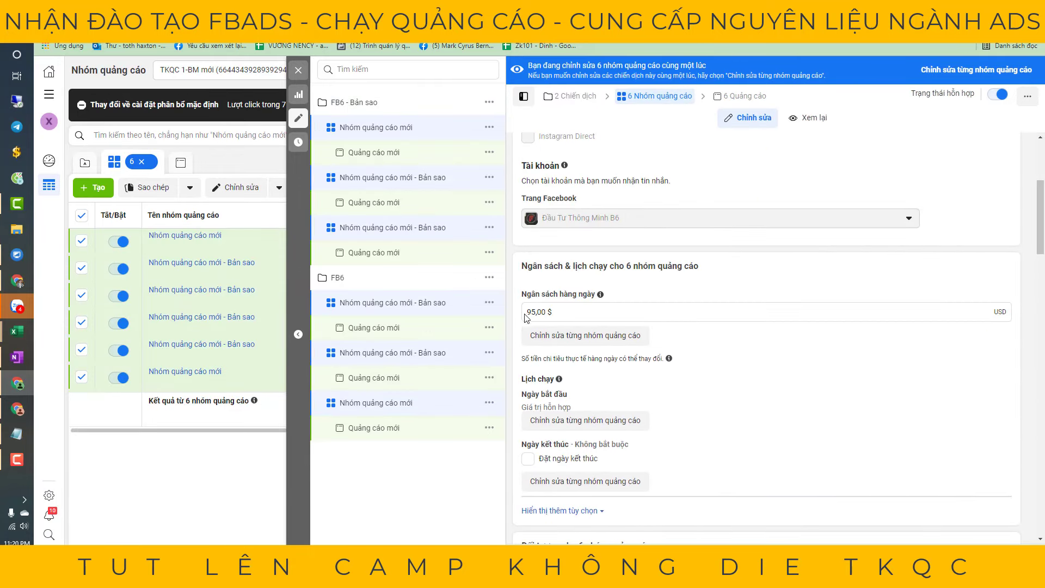
{"action": "left_click_drag", "start_coordinate": [530, 314], "coordinate": [501, 320]}
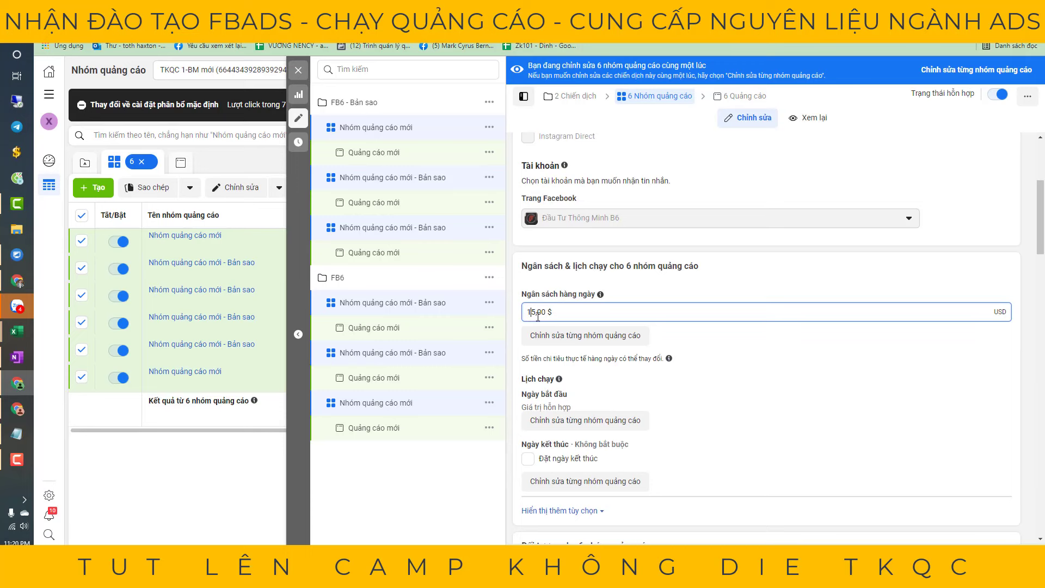
{"action": "type", "text": "1"}
{"action": "left_click", "coordinate": [444, 527]}
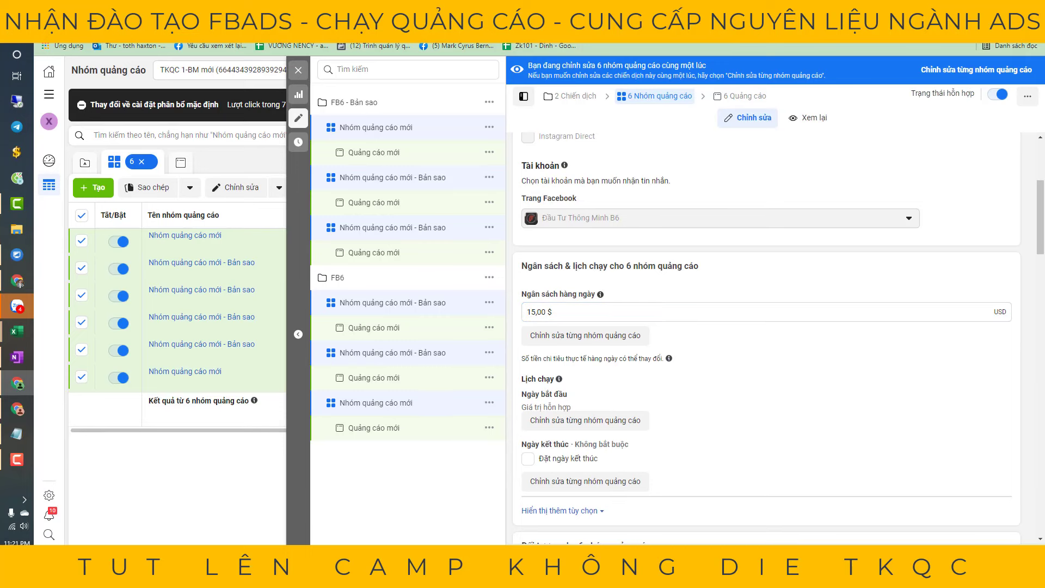
{"action": "key", "text": "Escape"}
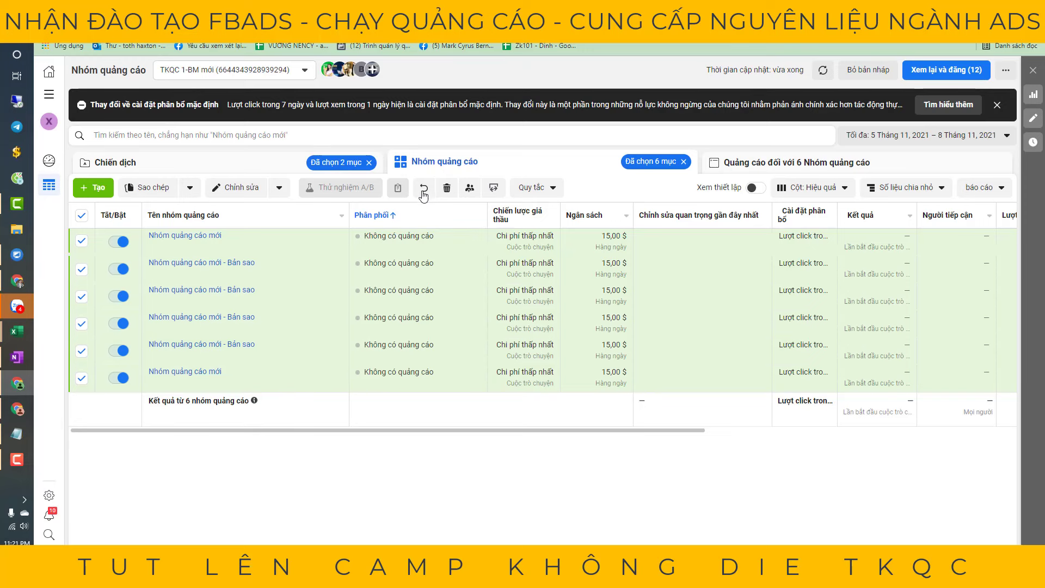
Step: Clear the campaign and ad set selections and check the full lists of campaigns, ad sets and ads
{"action": "left_click", "coordinate": [280, 159]}
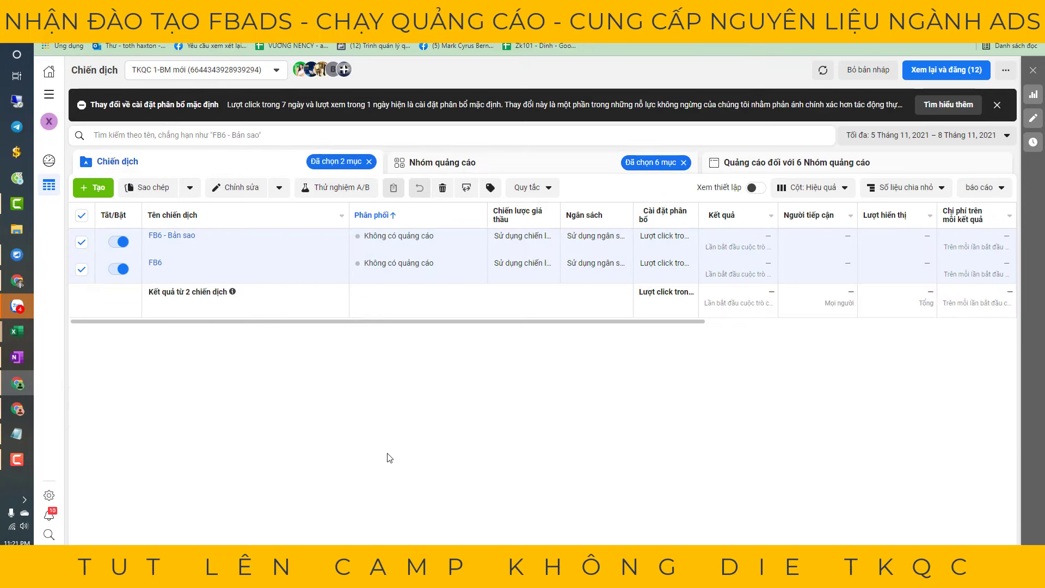
{"action": "left_click", "coordinate": [509, 168]}
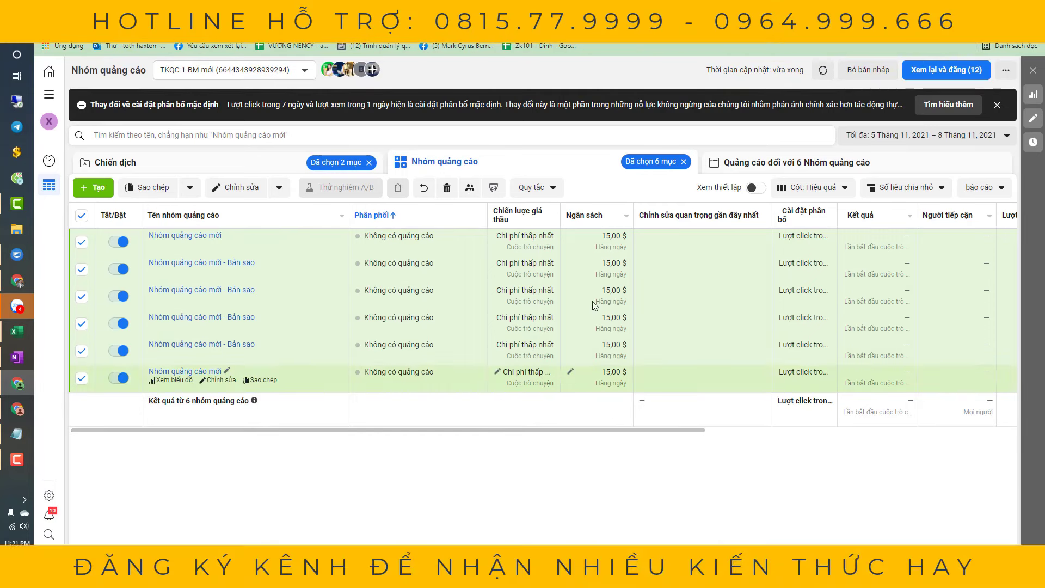
{"action": "left_click", "coordinate": [684, 162]}
{"action": "left_click", "coordinate": [369, 163]}
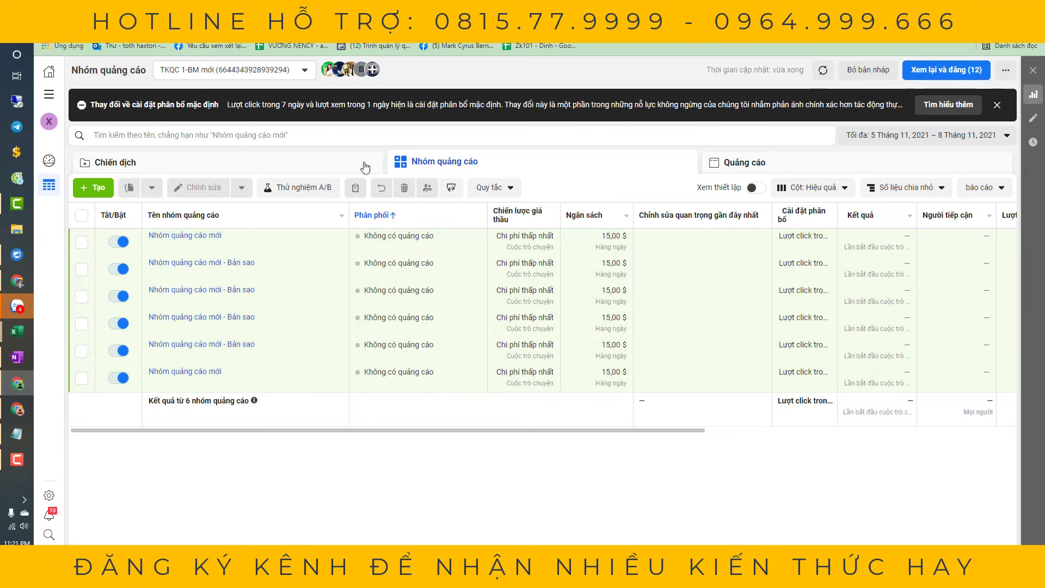
{"action": "left_click", "coordinate": [800, 163]}
{"action": "left_click", "coordinate": [117, 161]}
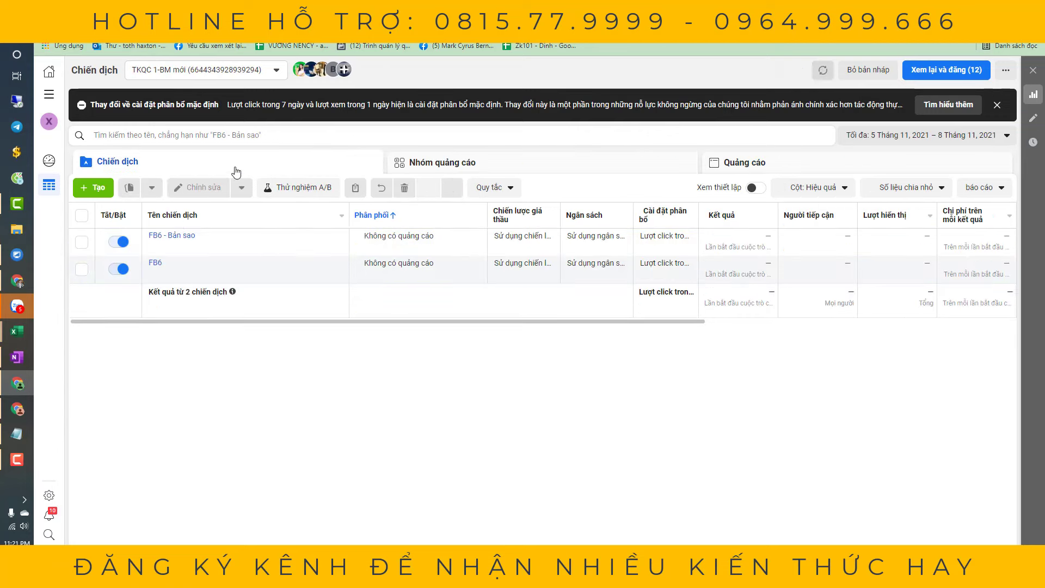
{"action": "left_click_drag", "start_coordinate": [334, 327], "coordinate": [362, 322]}
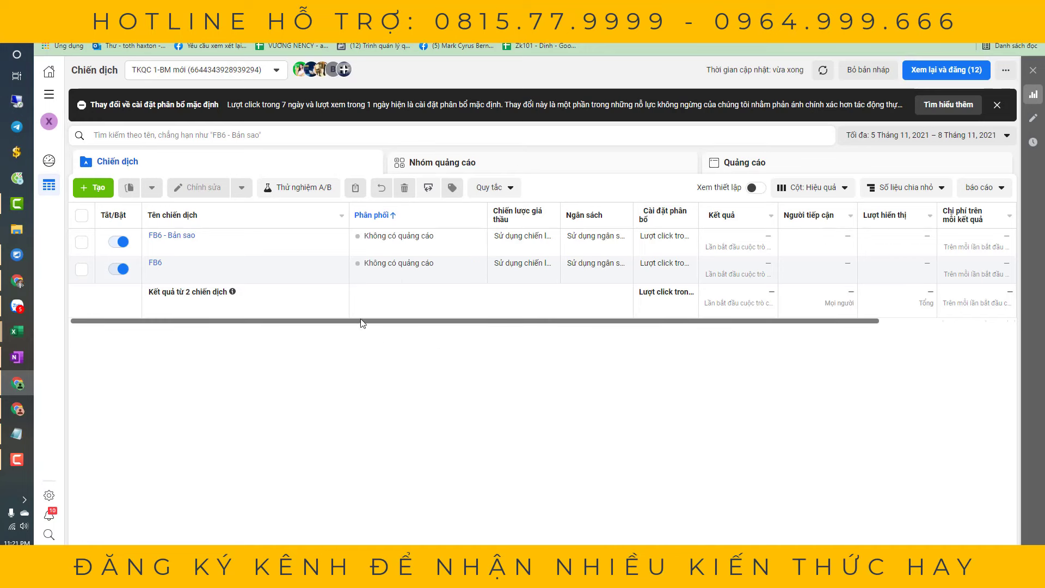
{"action": "left_click", "coordinate": [405, 162]}
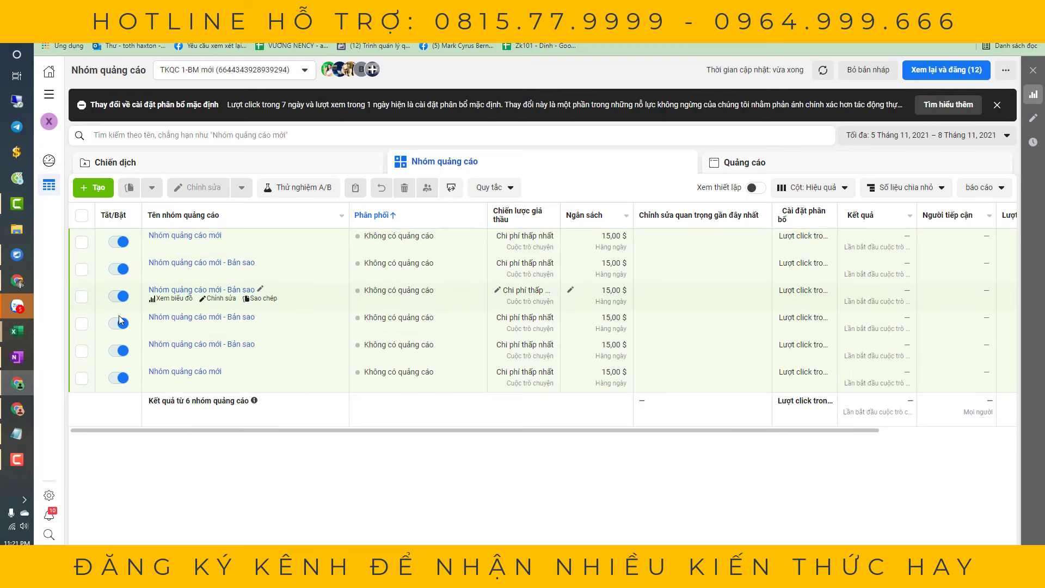
{"action": "left_click", "coordinate": [772, 162]}
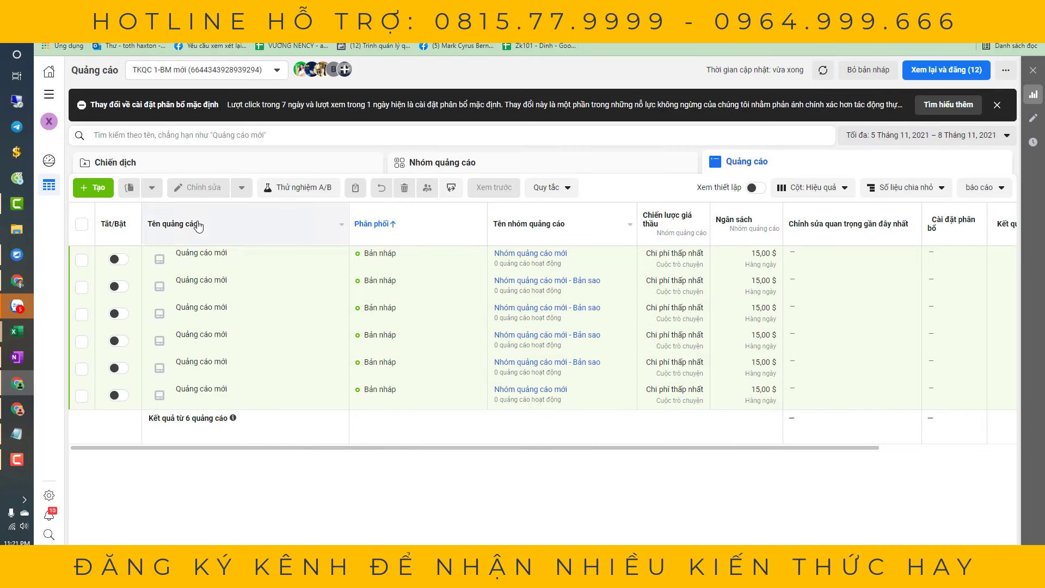
Step: Examine the ad accounts, people and available businesses in the business settings, and return to the ads manager
{"action": "key", "text": "ctrl+Tab"}
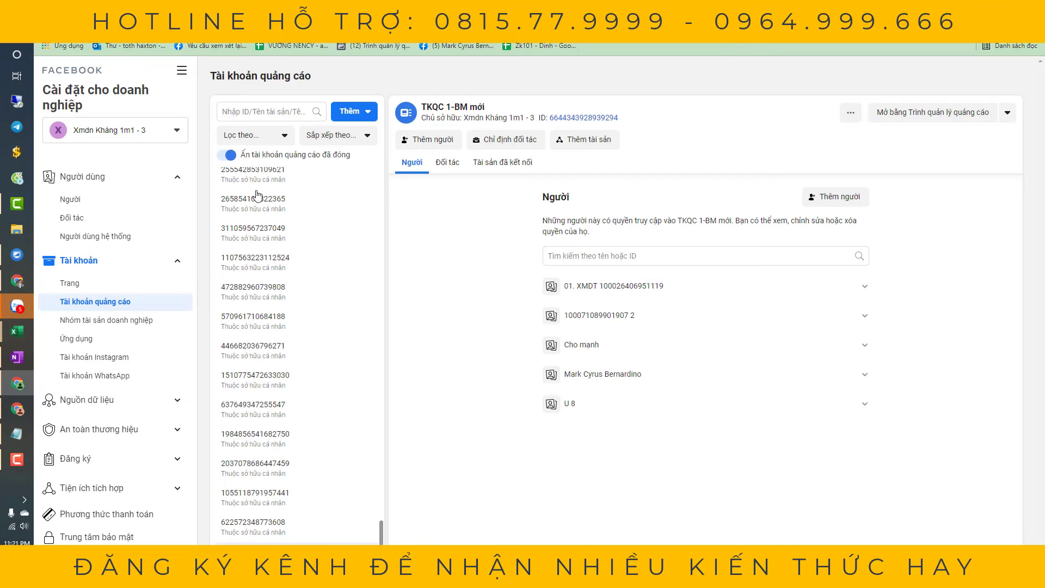
{"action": "scroll", "coordinate": [282, 316], "scroll_direction": "up", "scroll_amount": 15}
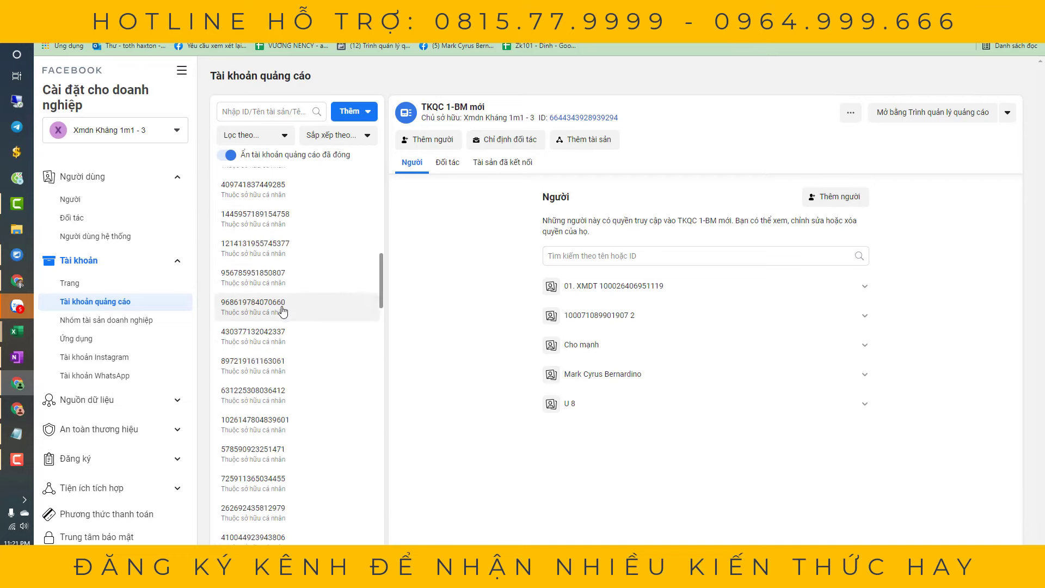
{"action": "left_click", "coordinate": [112, 205]}
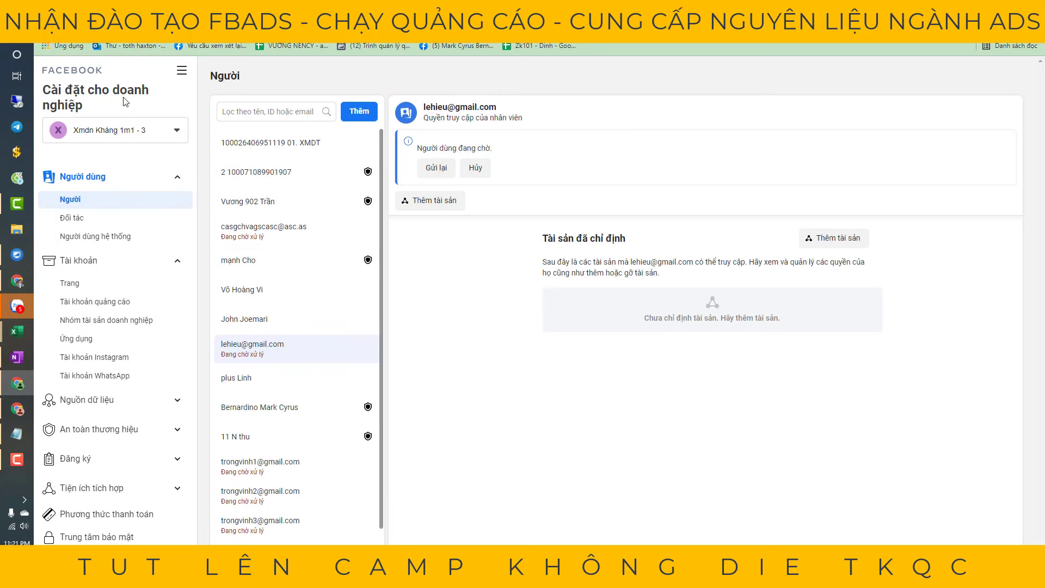
{"action": "left_click", "coordinate": [127, 130]}
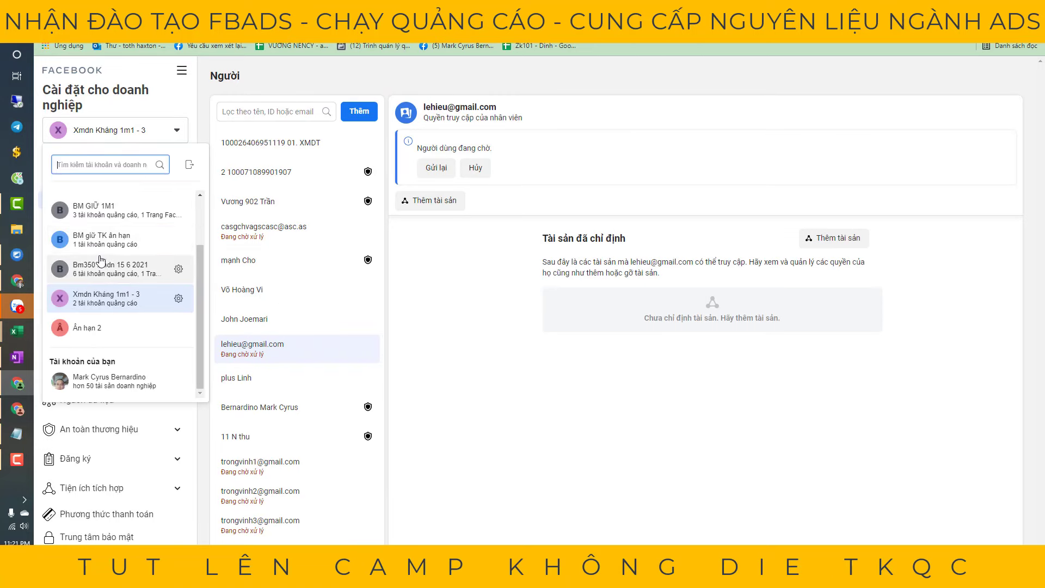
{"action": "left_click", "coordinate": [434, 402]}
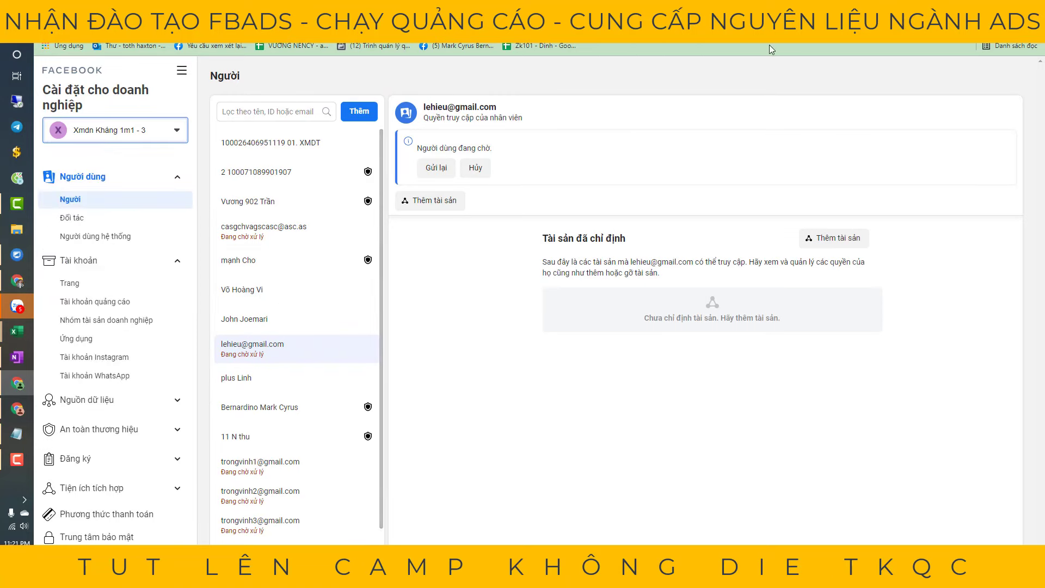
{"action": "key", "text": "ctrl+Tab"}
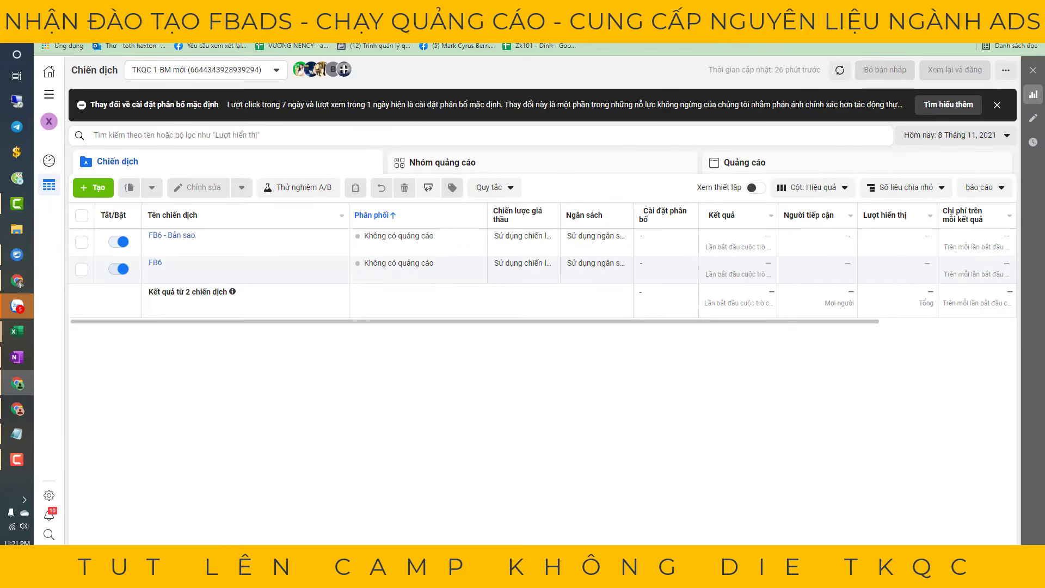
{"action": "key", "text": "ctrl+Tab"}
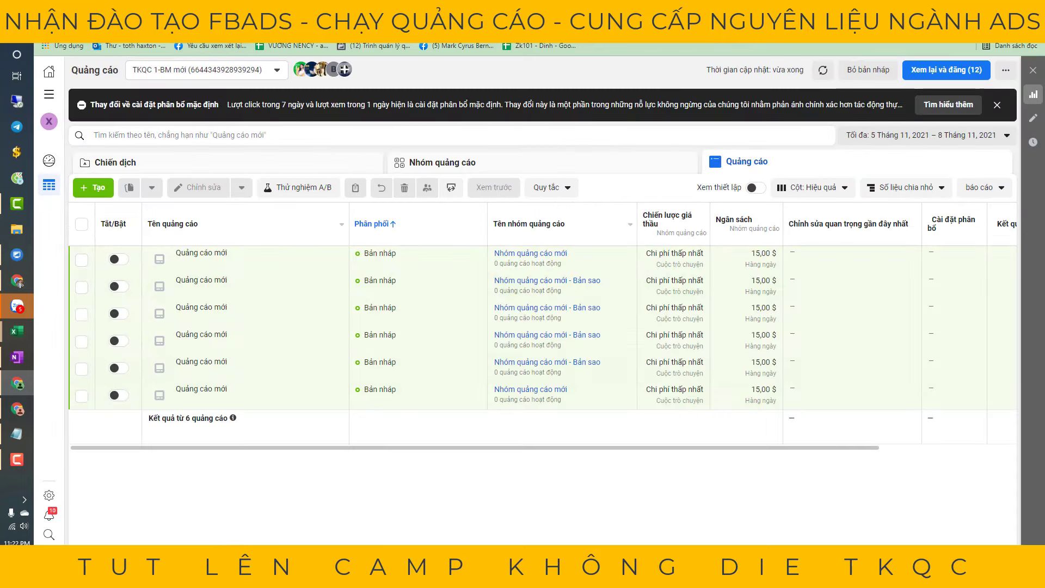
{"action": "key", "text": "ctrl+Tab"}
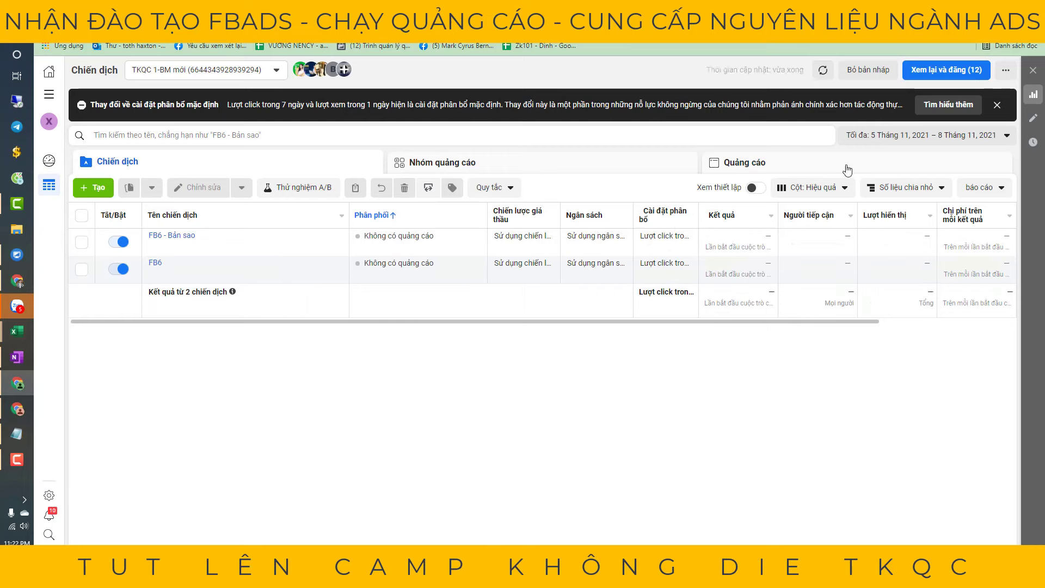
Step: Check the columns of the six draft ads, publish all 12 ad set and ad drafts, and refresh the ads list
{"action": "left_click", "coordinate": [845, 169]}
{"action": "left_click", "coordinate": [867, 444]}
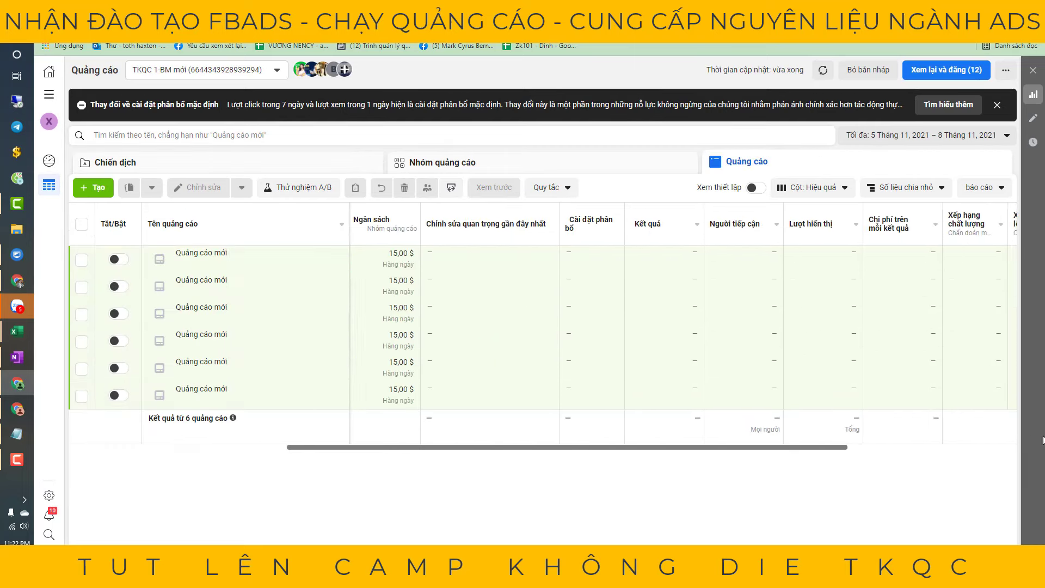
{"action": "left_click_drag", "start_coordinate": [886, 449], "coordinate": [466, 456]}
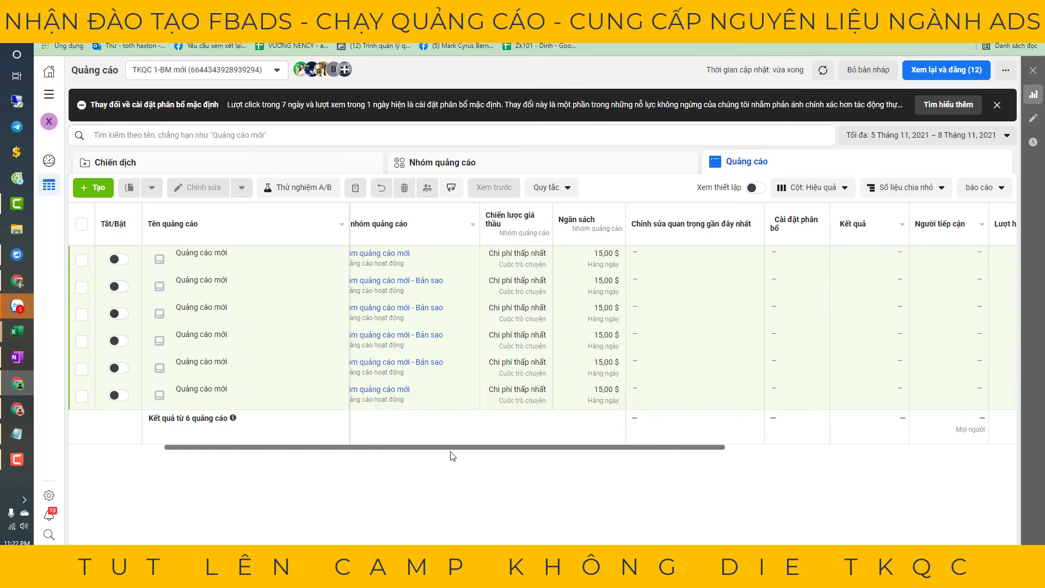
{"action": "left_click", "coordinate": [931, 76]}
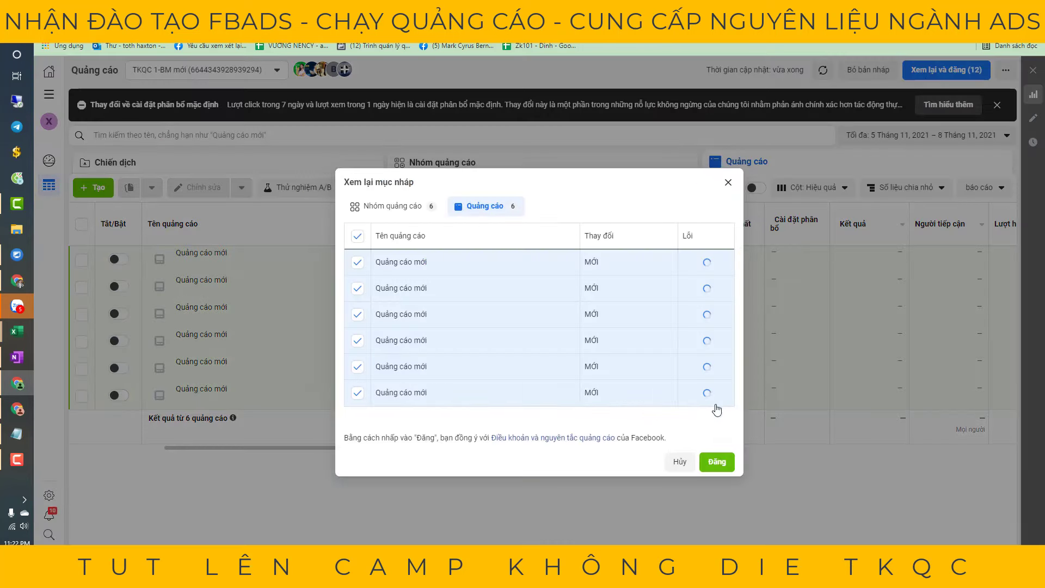
{"action": "left_click", "coordinate": [717, 462]}
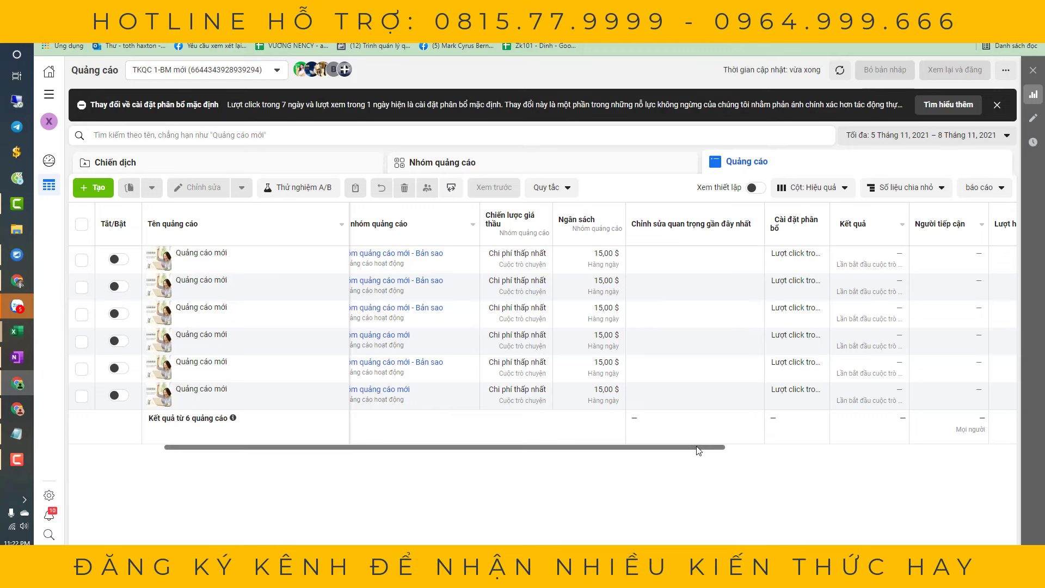
{"action": "left_click_drag", "start_coordinate": [699, 450], "coordinate": [583, 449]}
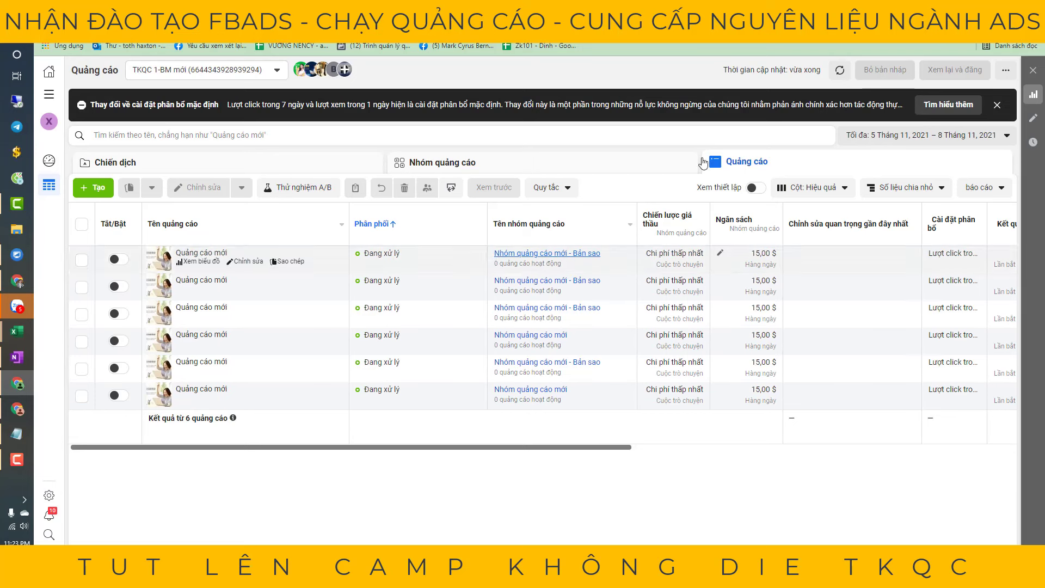
{"action": "left_click", "coordinate": [838, 72]}
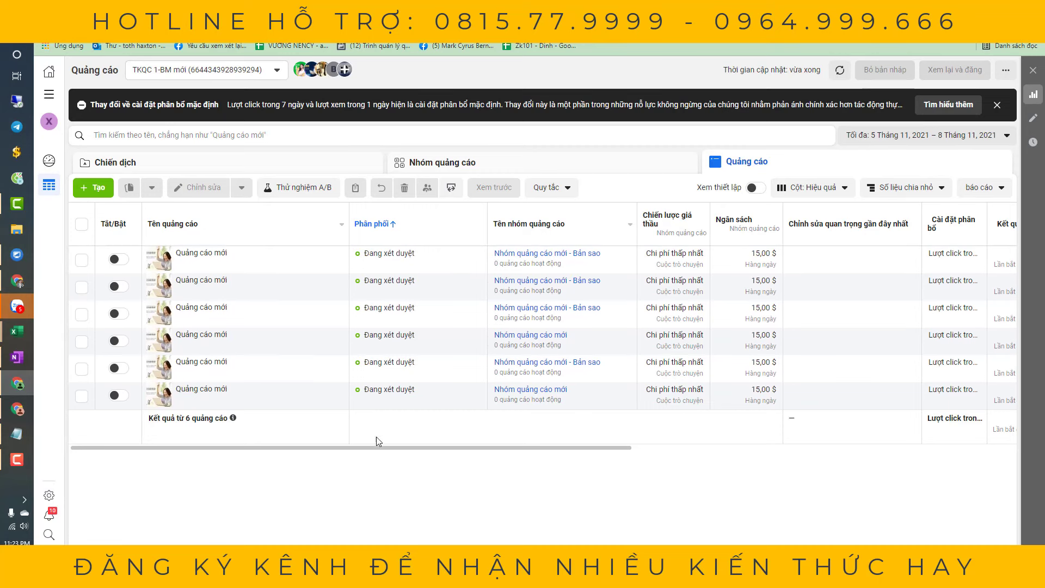
Step: Start a custom rule for all six published ads with the action Bật quảng cáo
{"action": "left_click", "coordinate": [82, 224]}
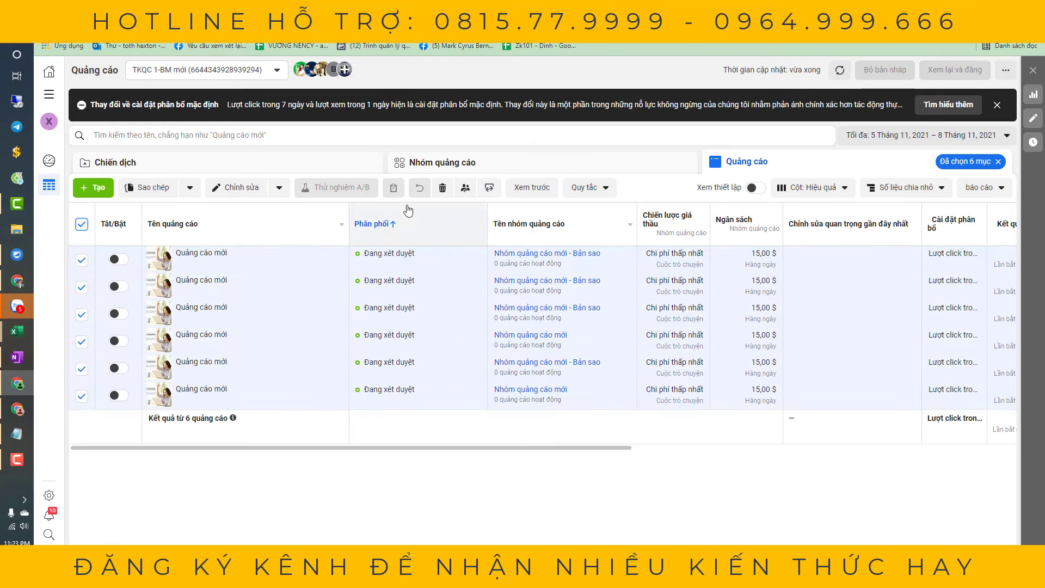
{"action": "left_click", "coordinate": [598, 189]}
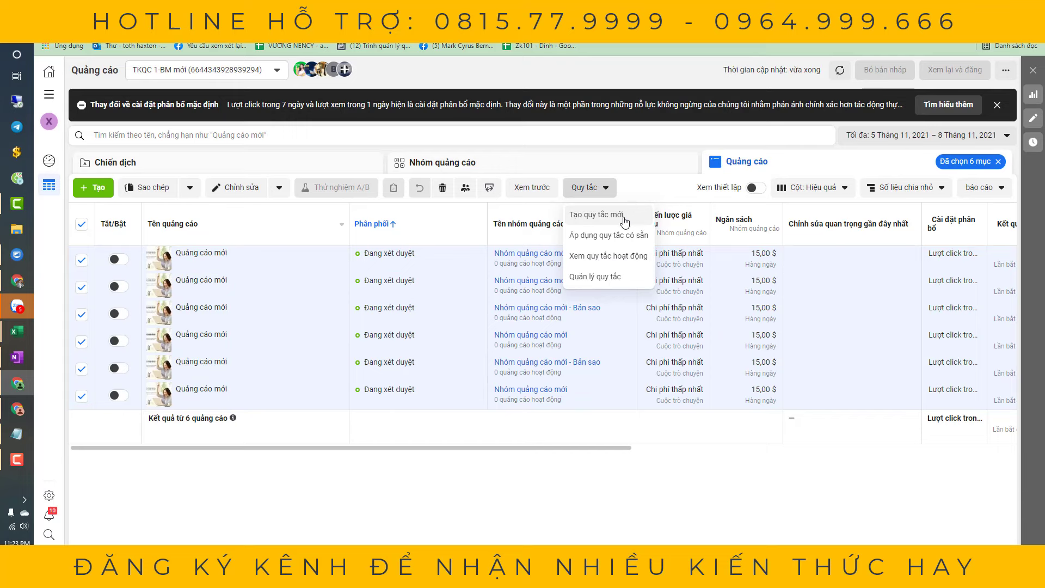
{"action": "left_click", "coordinate": [624, 221]}
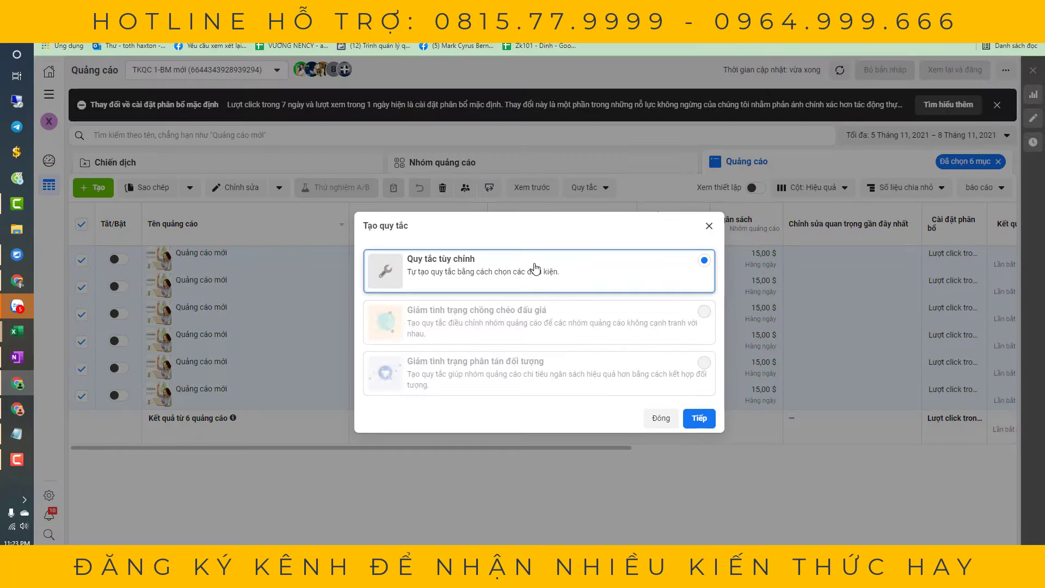
{"action": "left_click", "coordinate": [665, 419]}
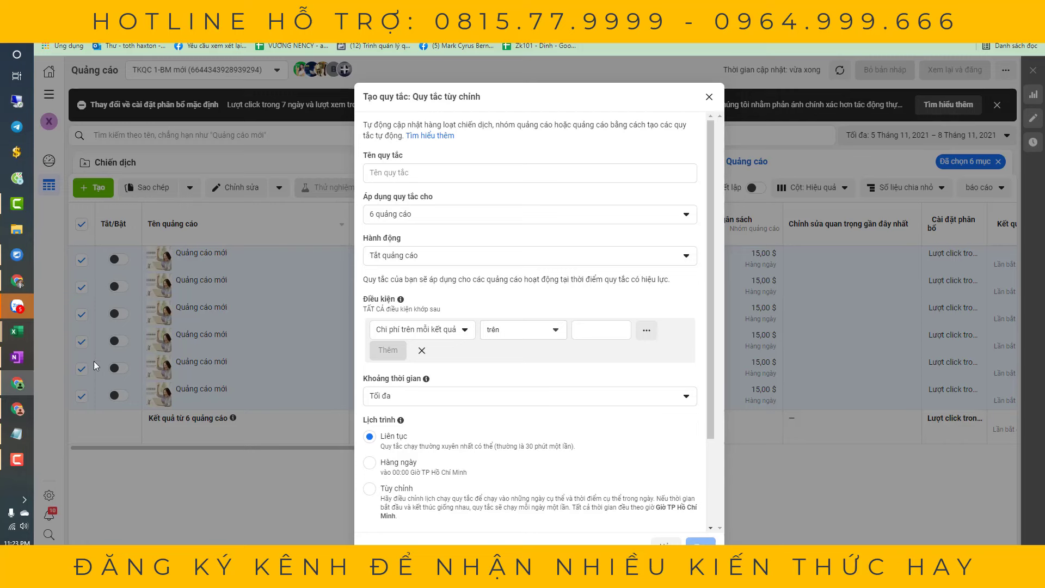
{"action": "left_click", "coordinate": [653, 256]}
{"action": "left_click", "coordinate": [409, 300]}
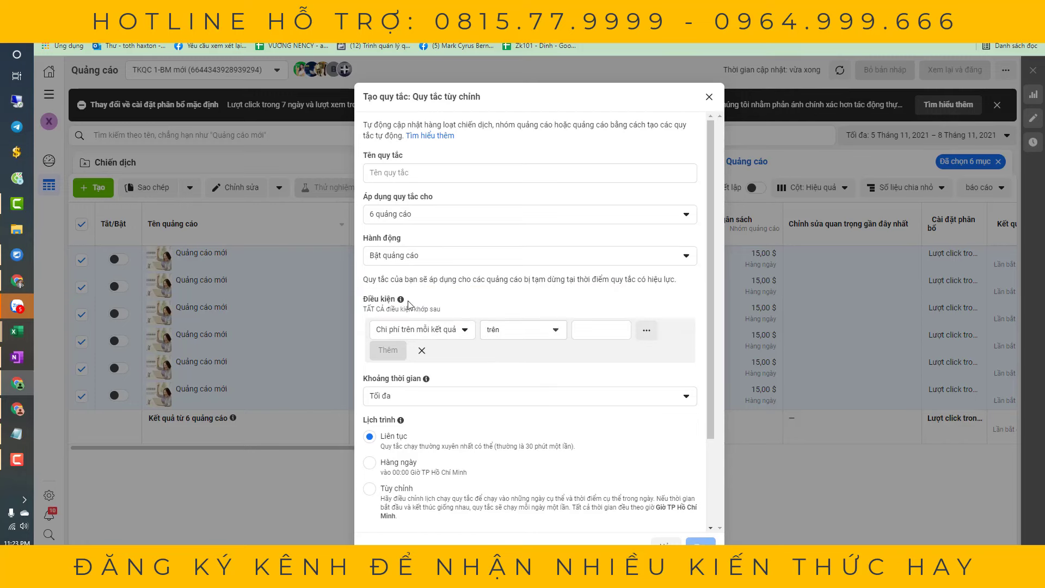
{"action": "left_click", "coordinate": [455, 334]}
{"action": "left_click", "coordinate": [455, 334]}
Step: Name the rule "bật camp đi em yêu/" and create it
{"action": "left_click", "coordinate": [428, 174]}
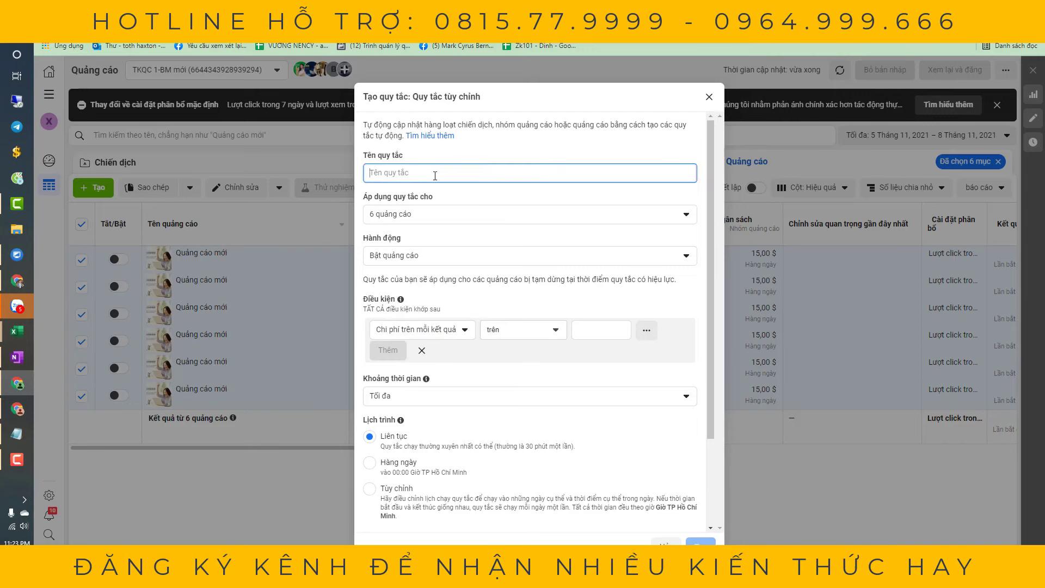
{"action": "type", "text": "bật c"}
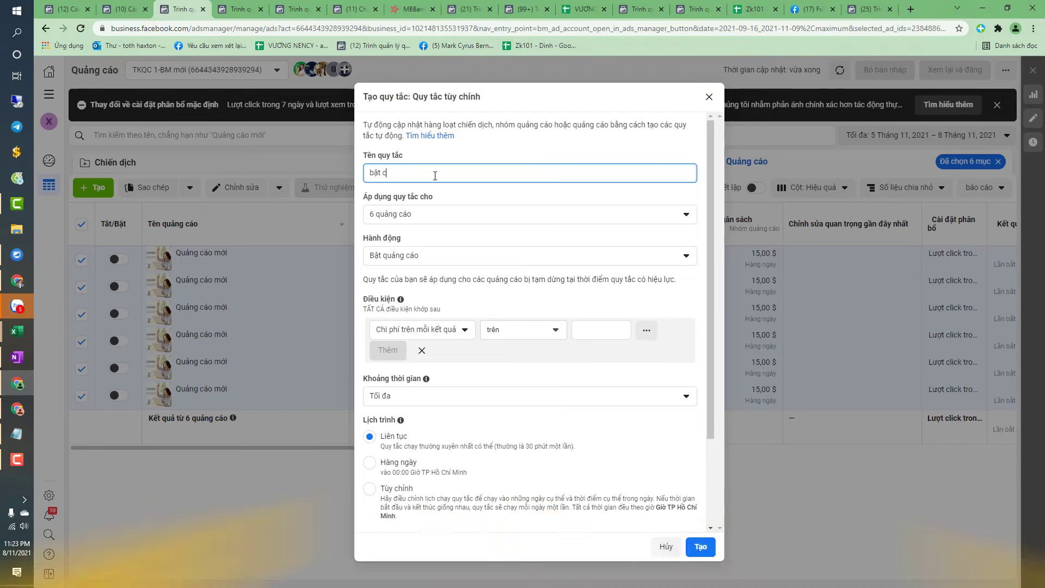
{"action": "type", "text": "amp di em yêu/"}
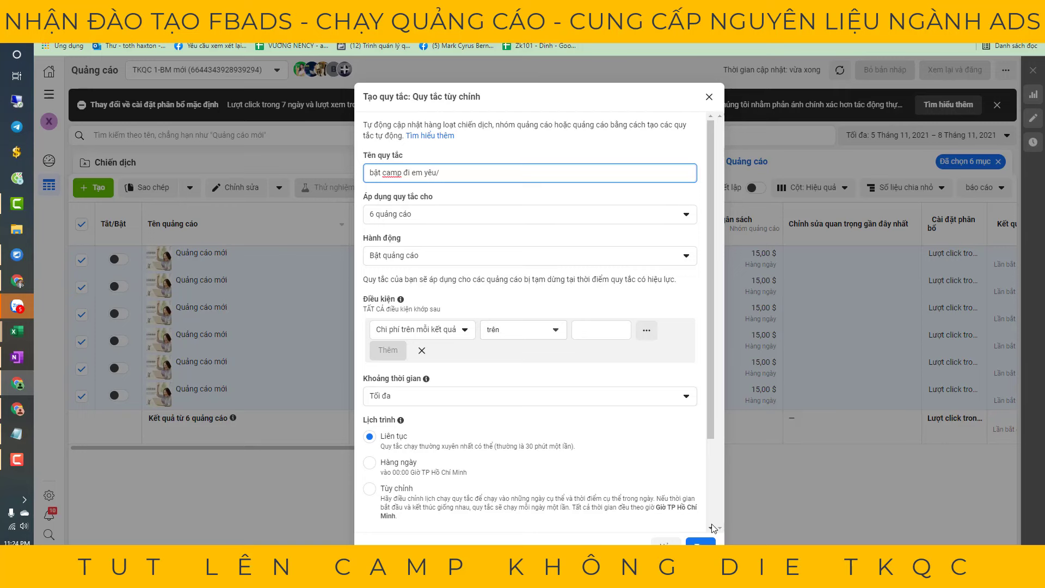
{"action": "left_click", "coordinate": [701, 541]}
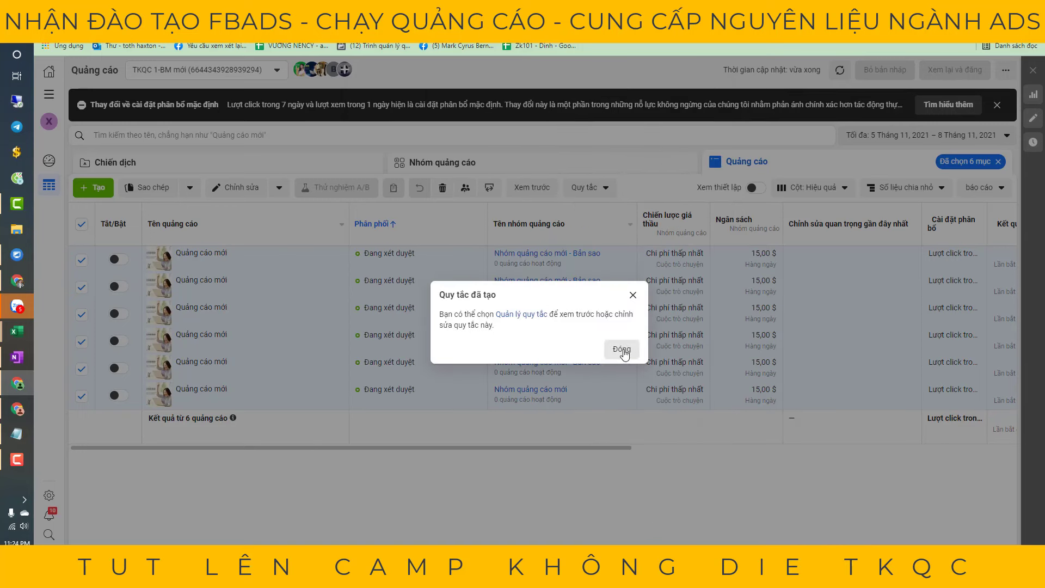
{"action": "left_click", "coordinate": [622, 351]}
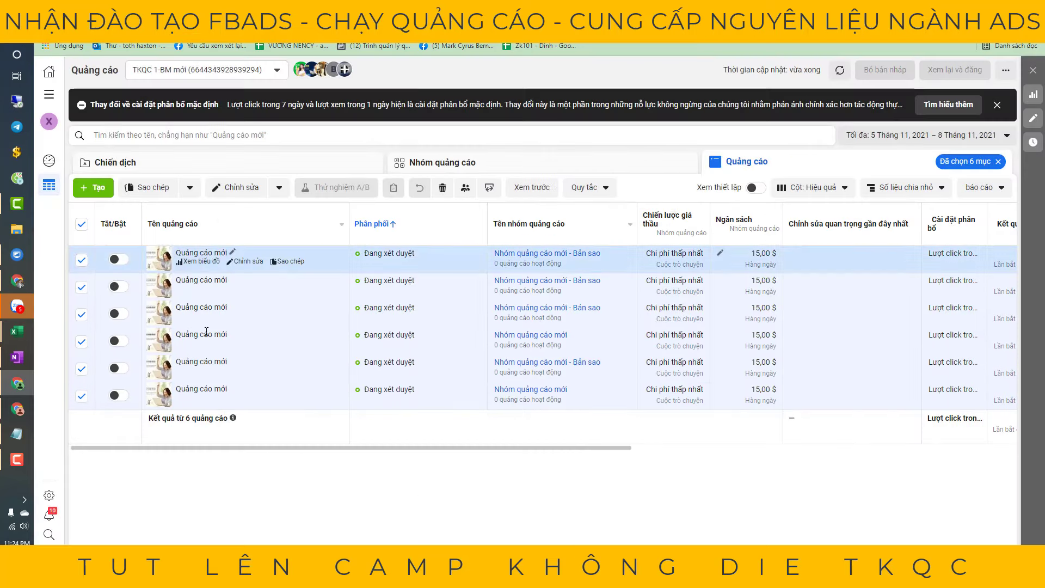
Step: Refresh the ads list and manually run the rule "bật camp đi em yêu/" from rule management
{"action": "left_click", "coordinate": [840, 69]}
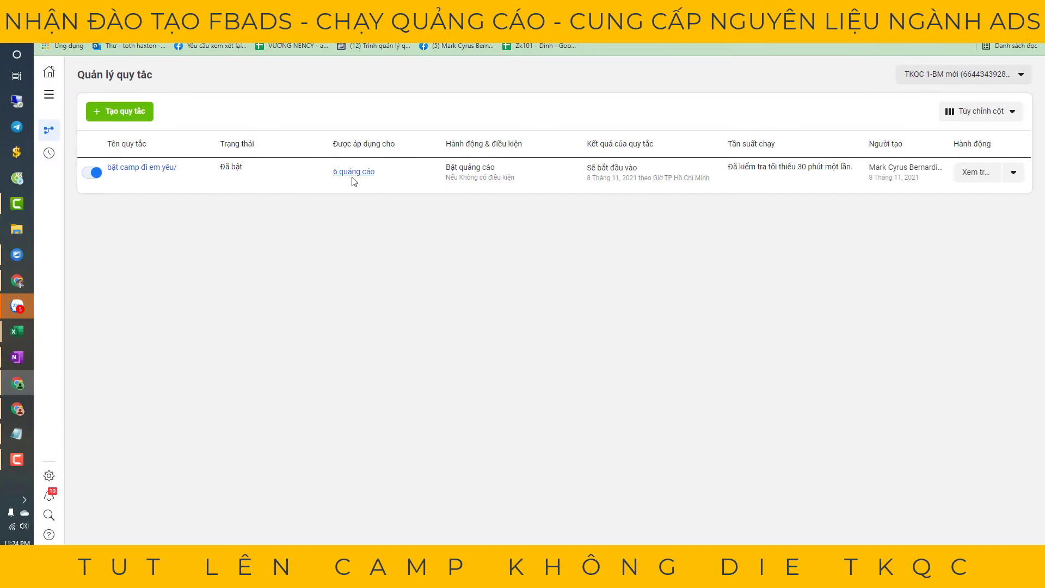
{"action": "left_click", "coordinate": [1012, 176]}
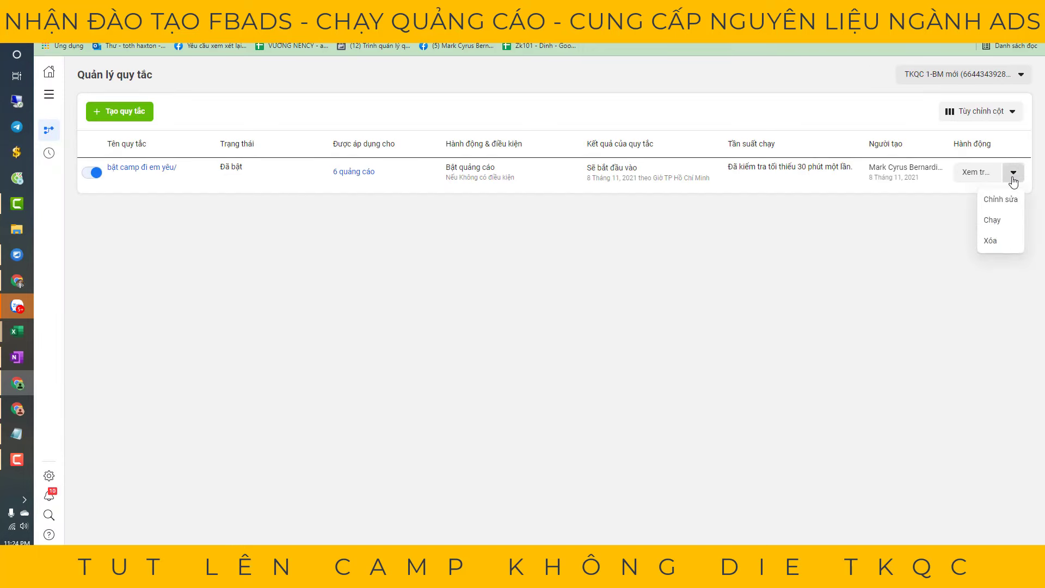
{"action": "left_click", "coordinate": [1005, 224]}
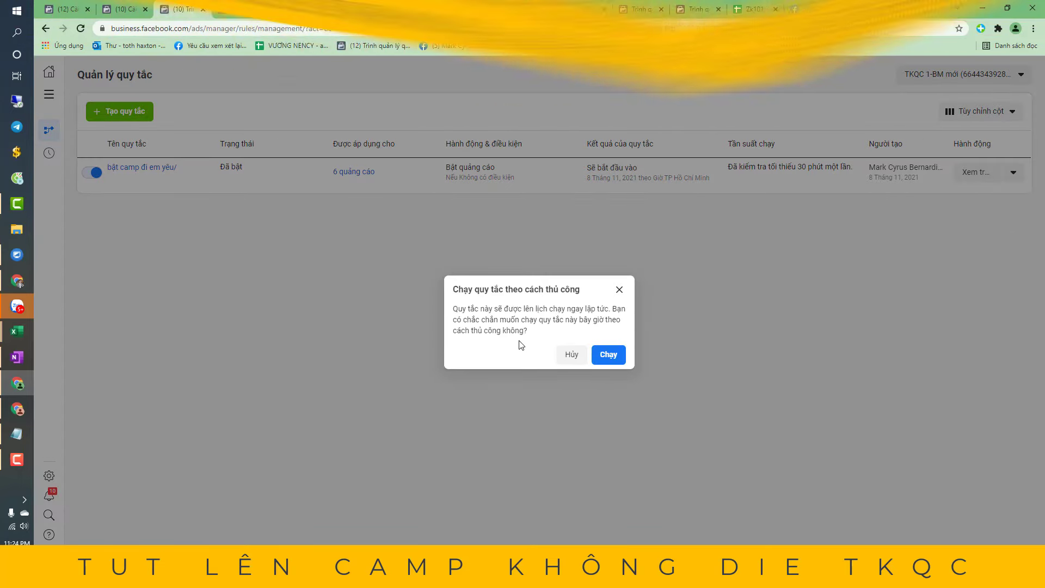
{"action": "left_click", "coordinate": [609, 354]}
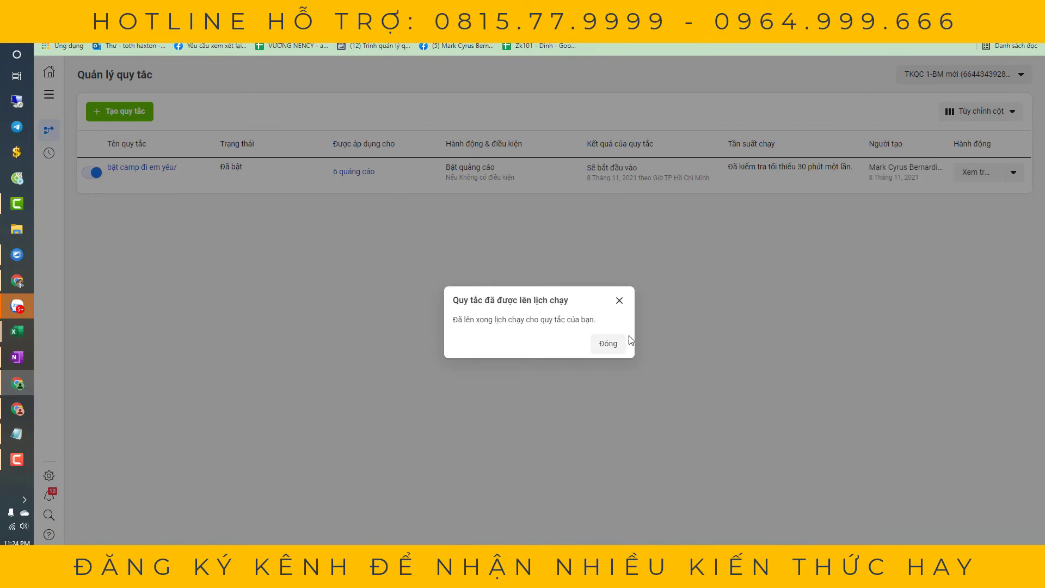
Step: Dismiss the rule scheduling confirmation and open the automated rules' activity log to check the rule's results
{"action": "left_click", "coordinate": [614, 345]}
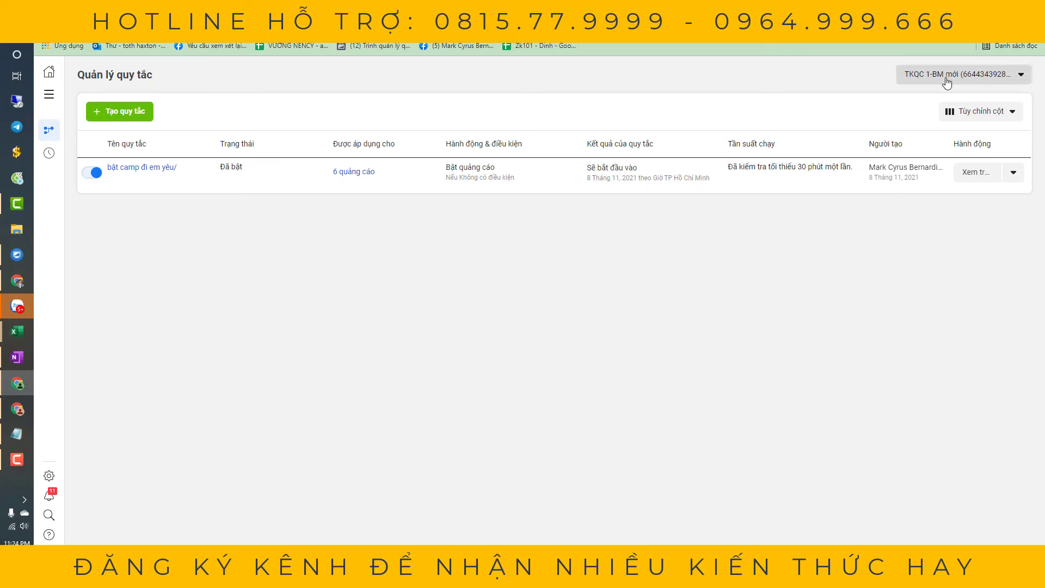
{"action": "mouse_move", "coordinate": [52, 161]}
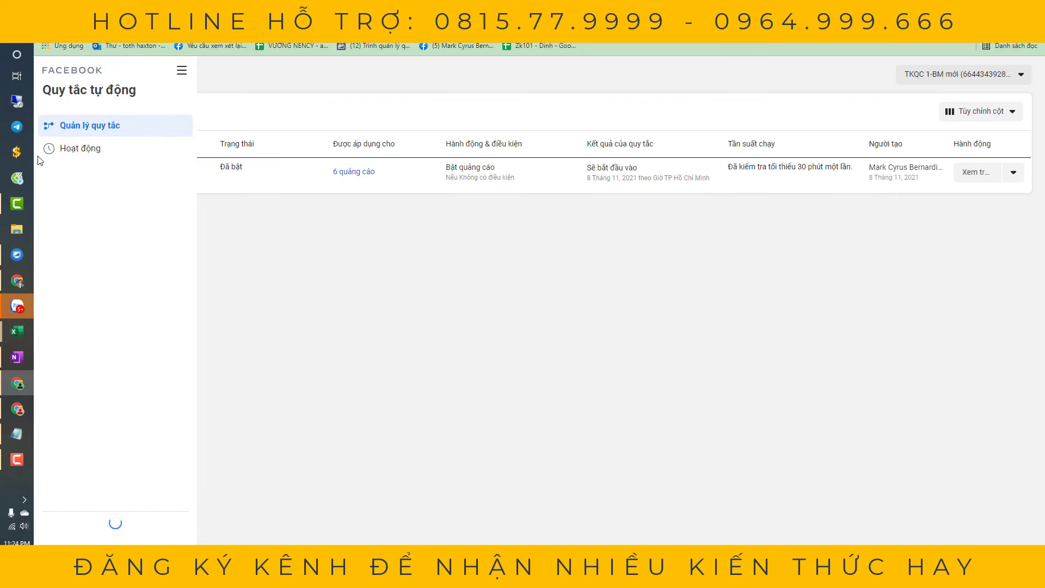
{"action": "left_click", "coordinate": [84, 153]}
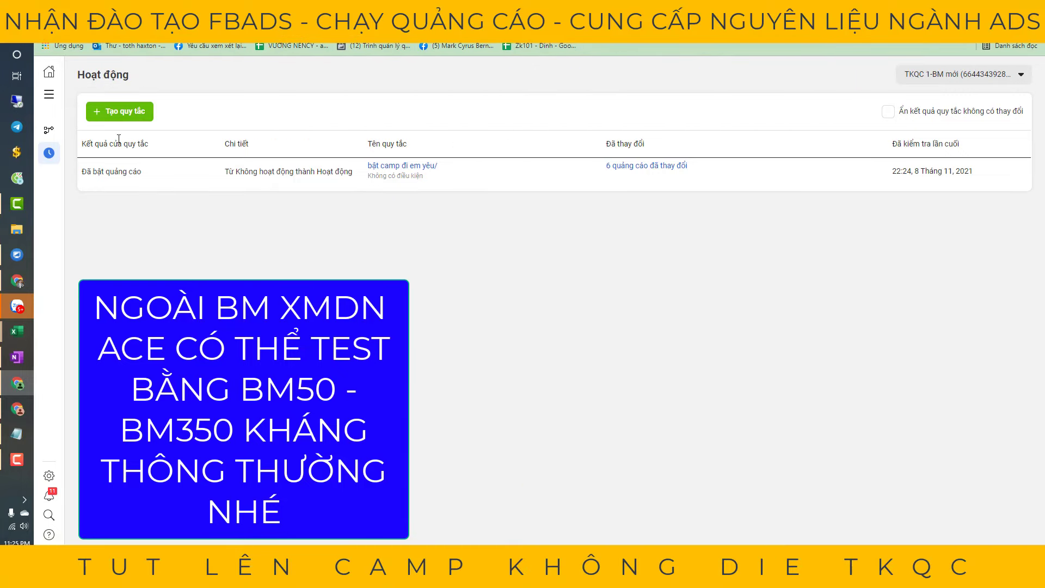
{"action": "left_click", "coordinate": [49, 94]}
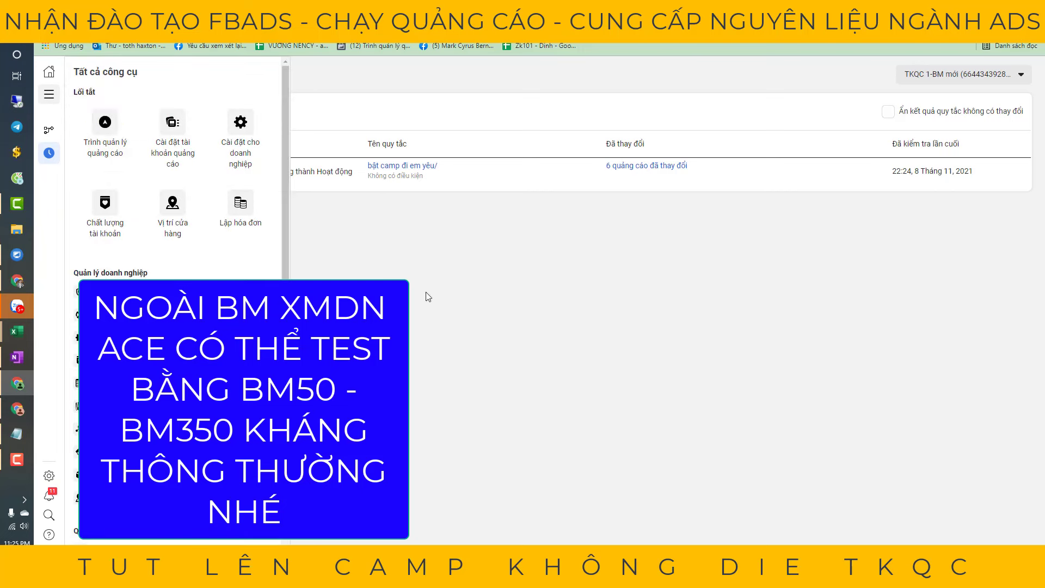
{"action": "left_click", "coordinate": [336, 196]}
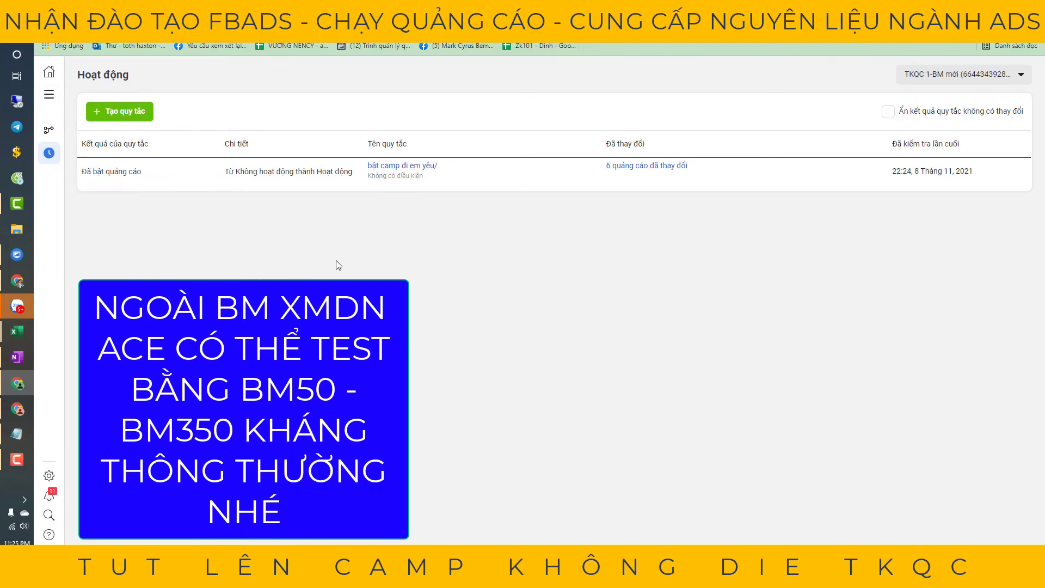
{"action": "left_click", "coordinate": [49, 94]}
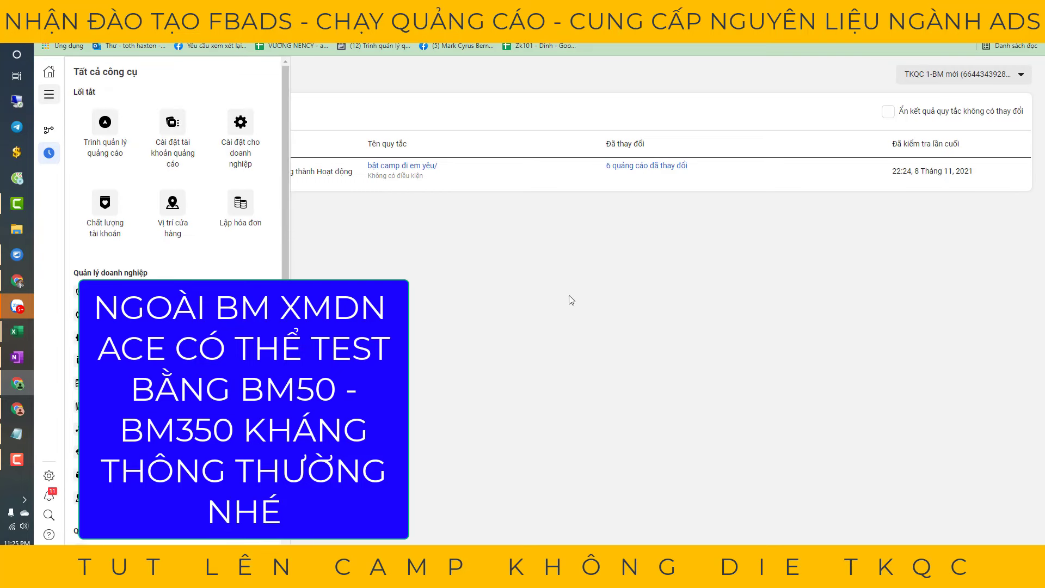
{"action": "left_click", "coordinate": [496, 240]}
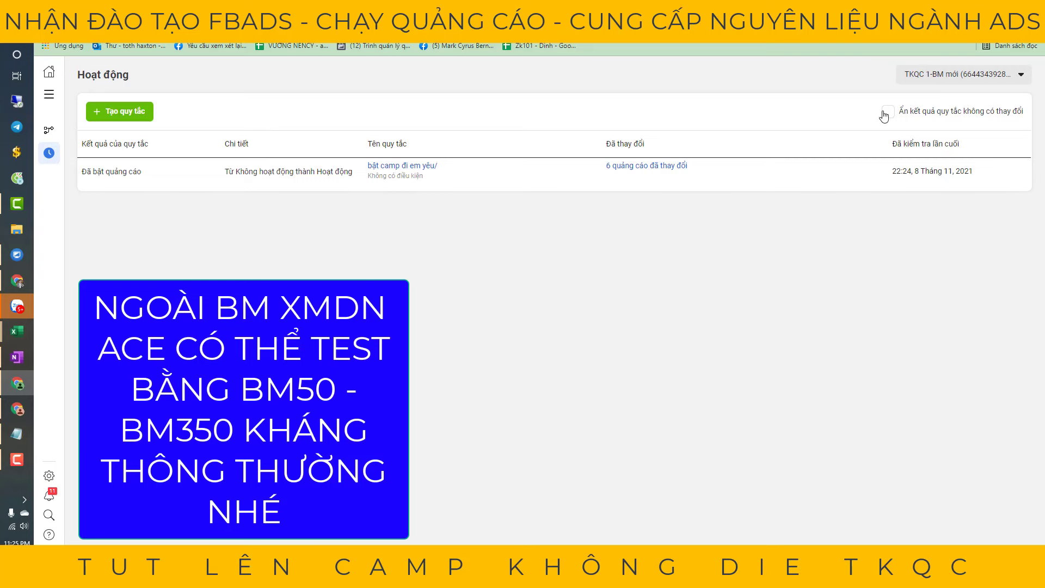
{"action": "left_click", "coordinate": [57, 94]}
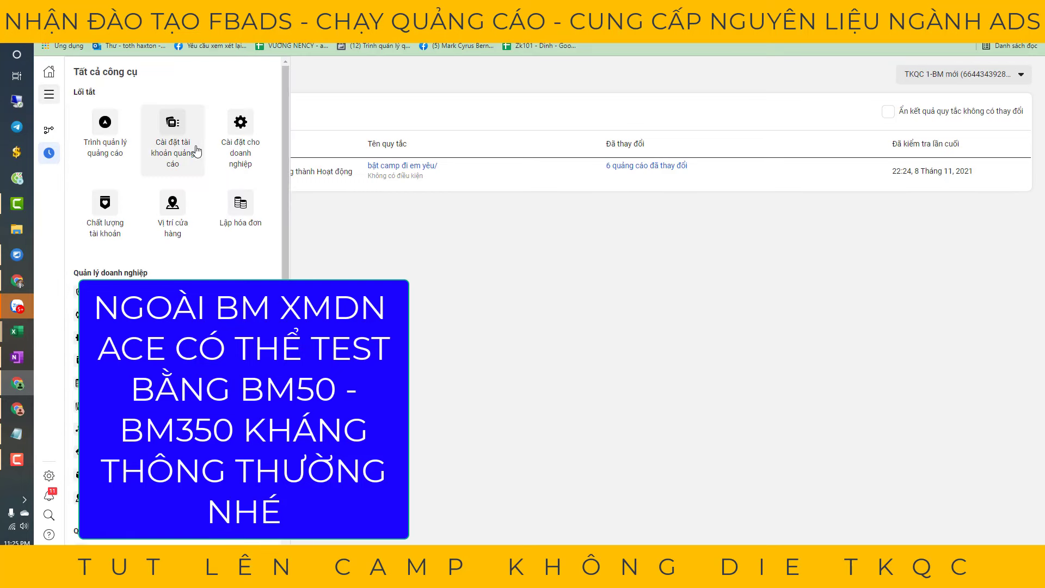
{"action": "left_click", "coordinate": [492, 401]}
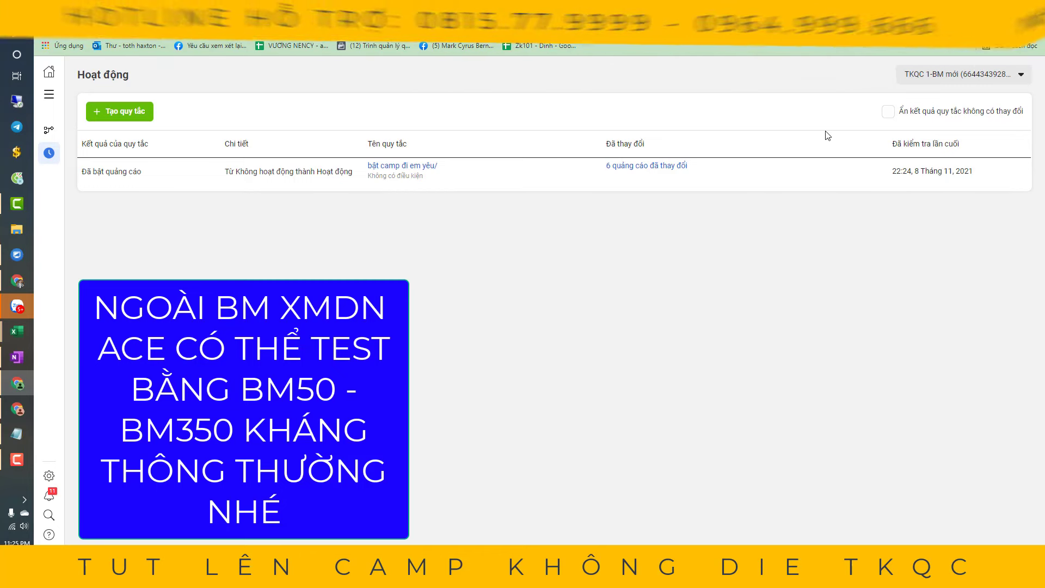
Step: Return to the campaign list in Trình quản lý quảng cáo to check the delivery status of the FB6 campaigns
{"action": "left_click", "coordinate": [52, 94]}
{"action": "left_click", "coordinate": [103, 121]}
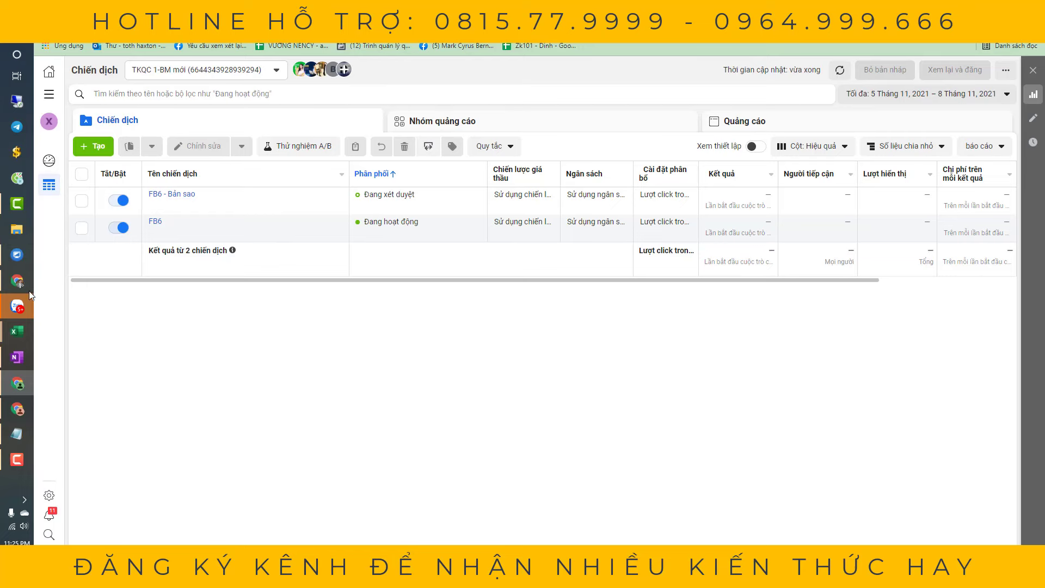
Step: Switch to the YouTube channel's uploaded videos and look through them, checking the join link of the Zalo group in between
{"action": "left_click", "coordinate": [87, 283]}
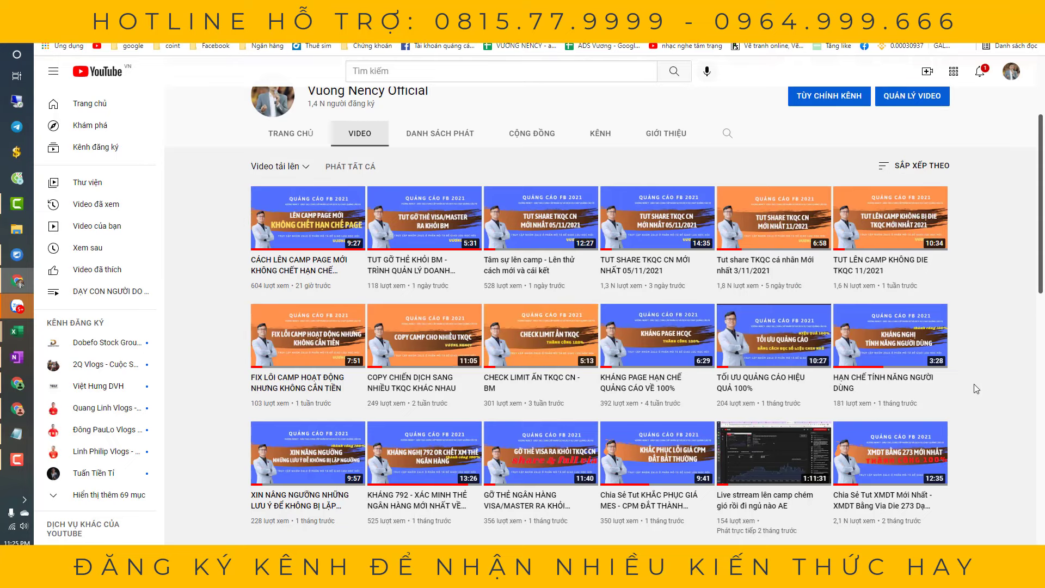
{"action": "scroll", "coordinate": [968, 383], "scroll_direction": "down", "scroll_amount": 4}
{"action": "left_click", "coordinate": [18, 308]}
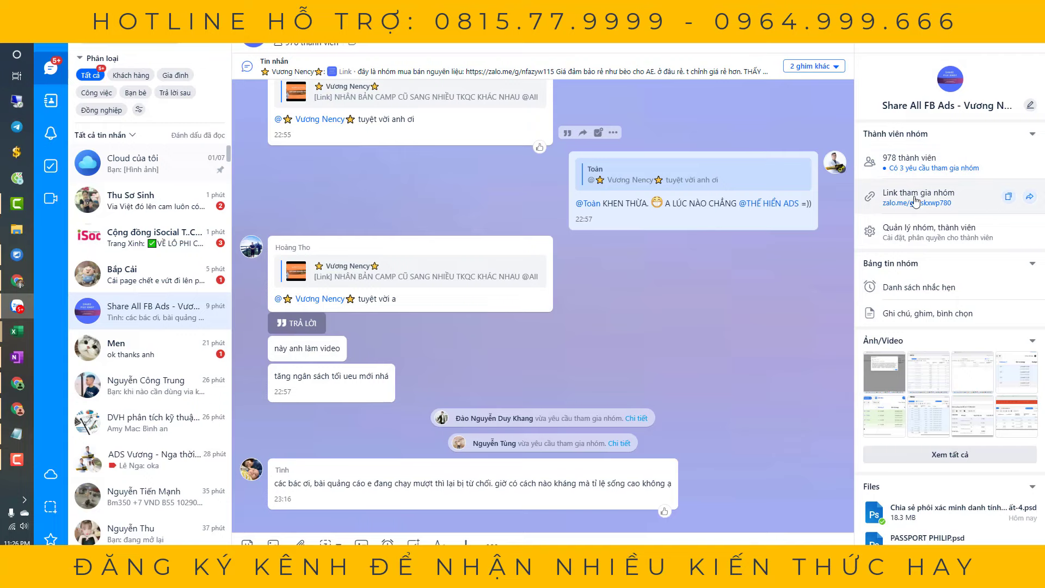
{"action": "left_click", "coordinate": [28, 285]}
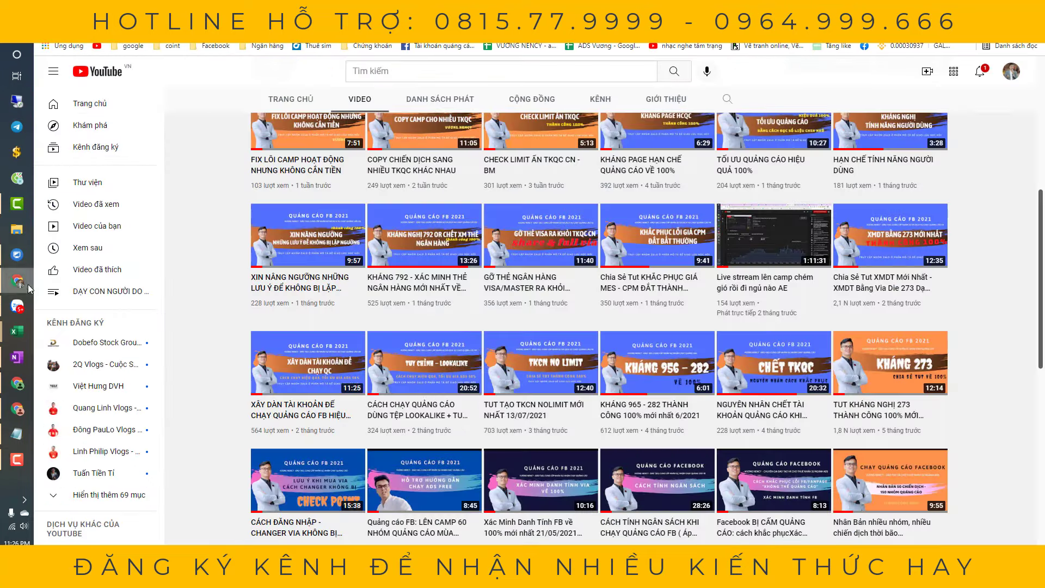
{"action": "scroll", "coordinate": [424, 281], "scroll_direction": "up", "scroll_amount": 4}
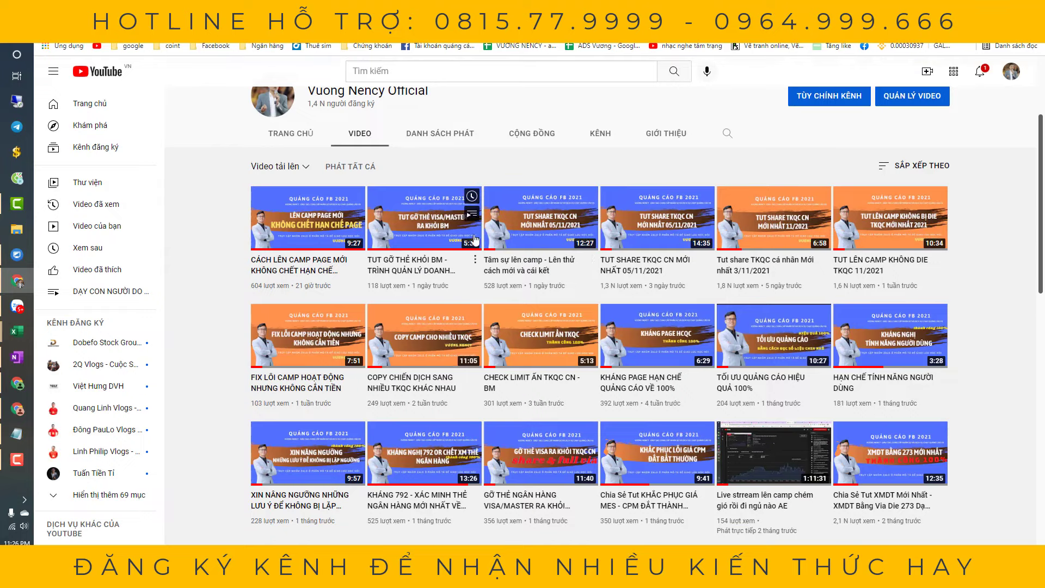
Step: Switch to the Zalo group Share All FB Ads and review its earlier messages and shared campaign screenshots
{"action": "key", "text": "alt+Tab"}
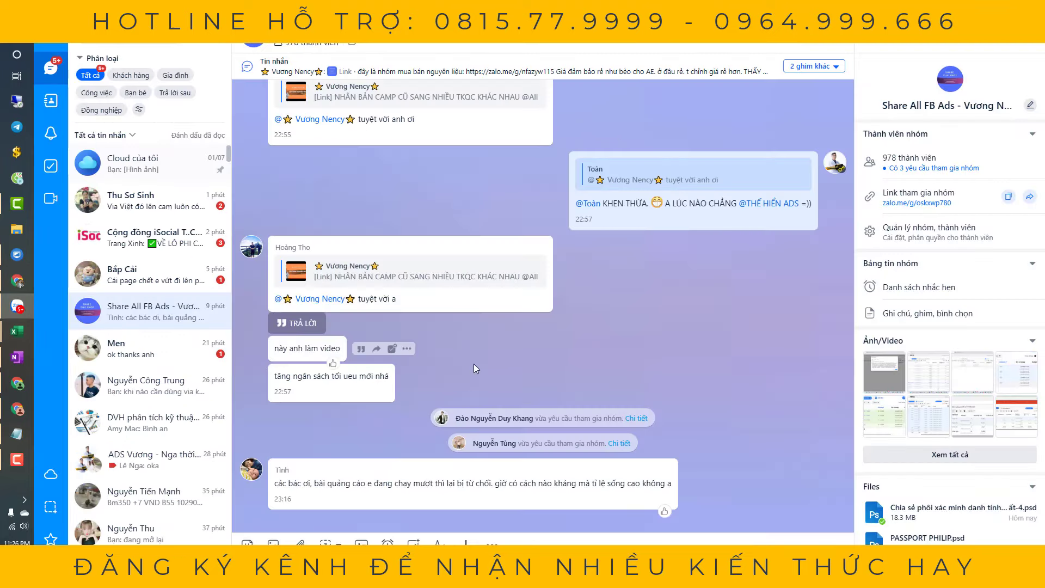
{"action": "scroll", "coordinate": [474, 368], "scroll_direction": "up", "scroll_amount": 15}
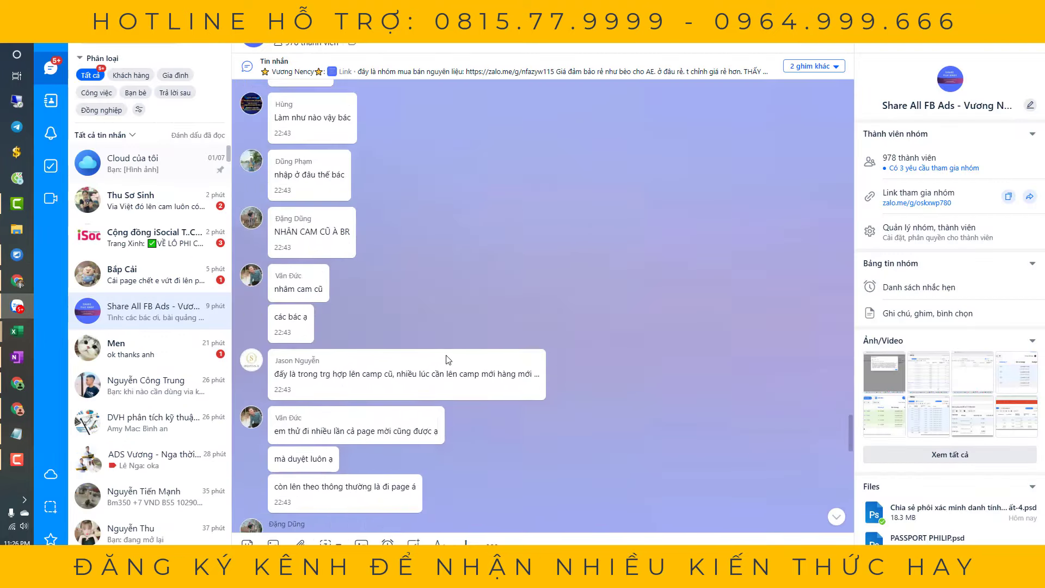
{"action": "scroll", "coordinate": [446, 360], "scroll_direction": "up", "scroll_amount": 10}
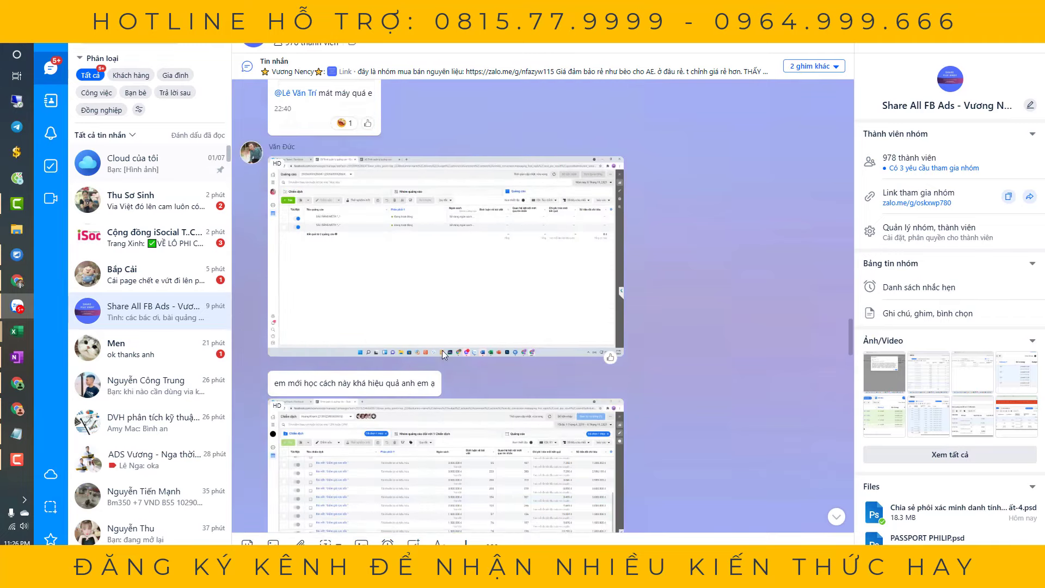
{"action": "scroll", "coordinate": [443, 354], "scroll_direction": "up", "scroll_amount": 10}
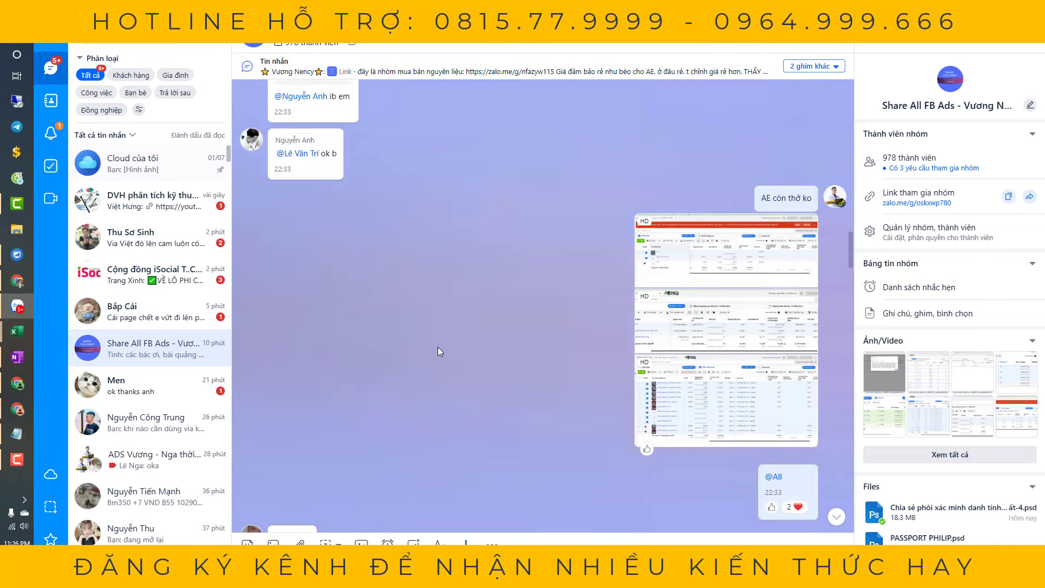
{"action": "scroll", "coordinate": [437, 347], "scroll_direction": "up", "scroll_amount": 10}
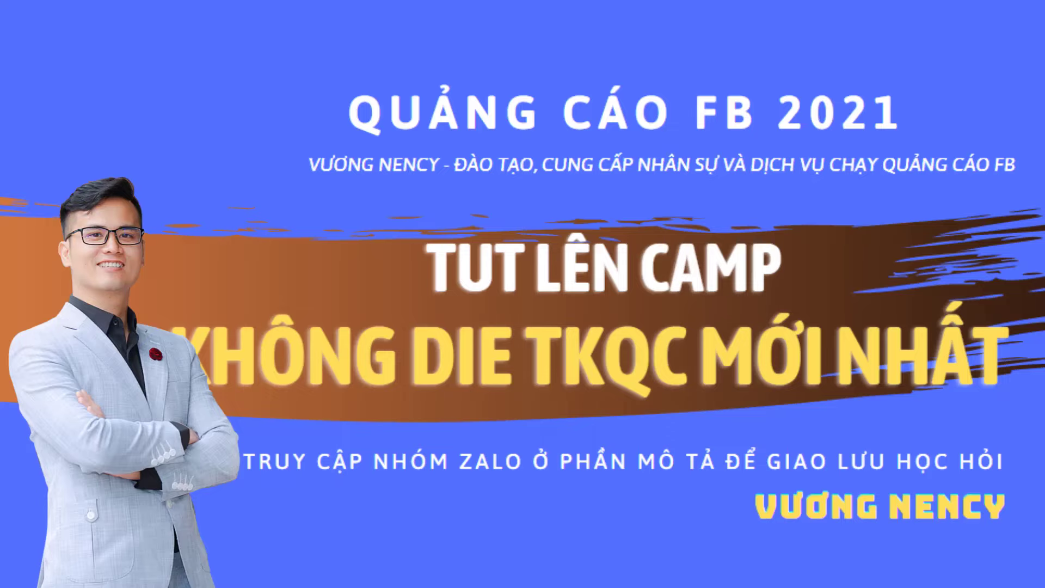